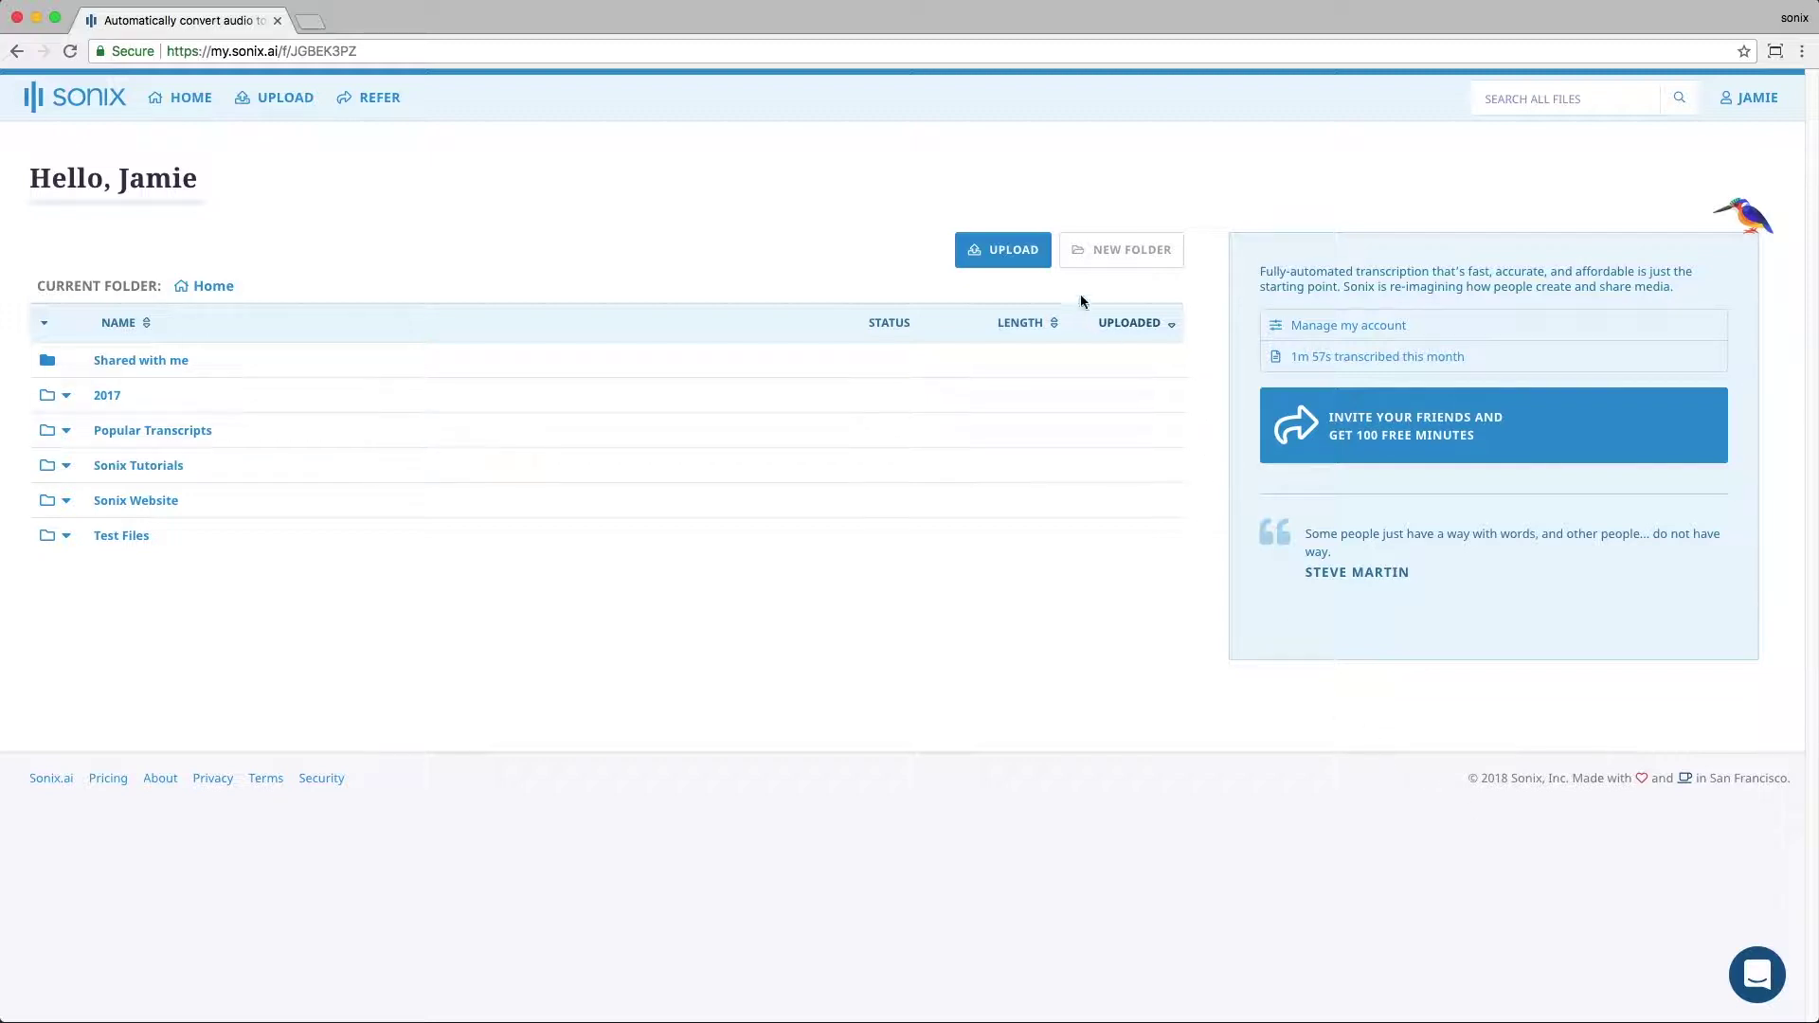
# Step: Upload the recording-tips MP3 from the Downloads folder to Sonix
pyautogui.click(981, 261)
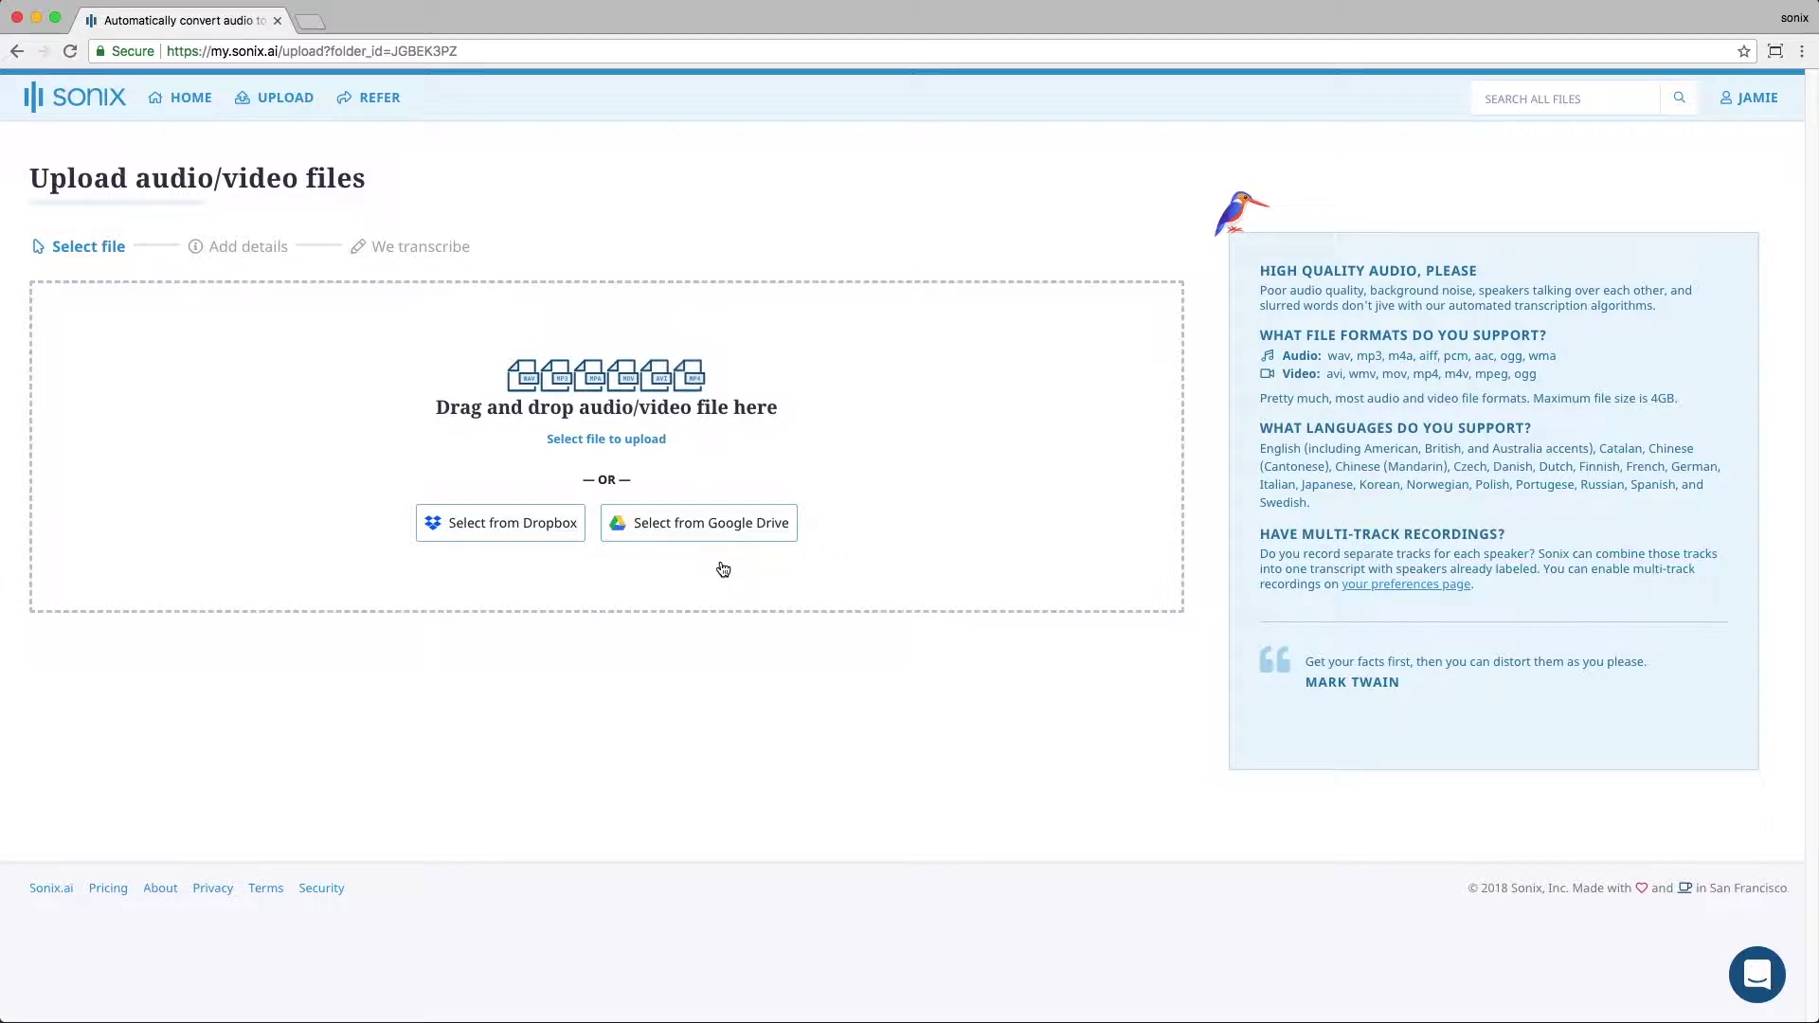
pyautogui.click(603, 442)
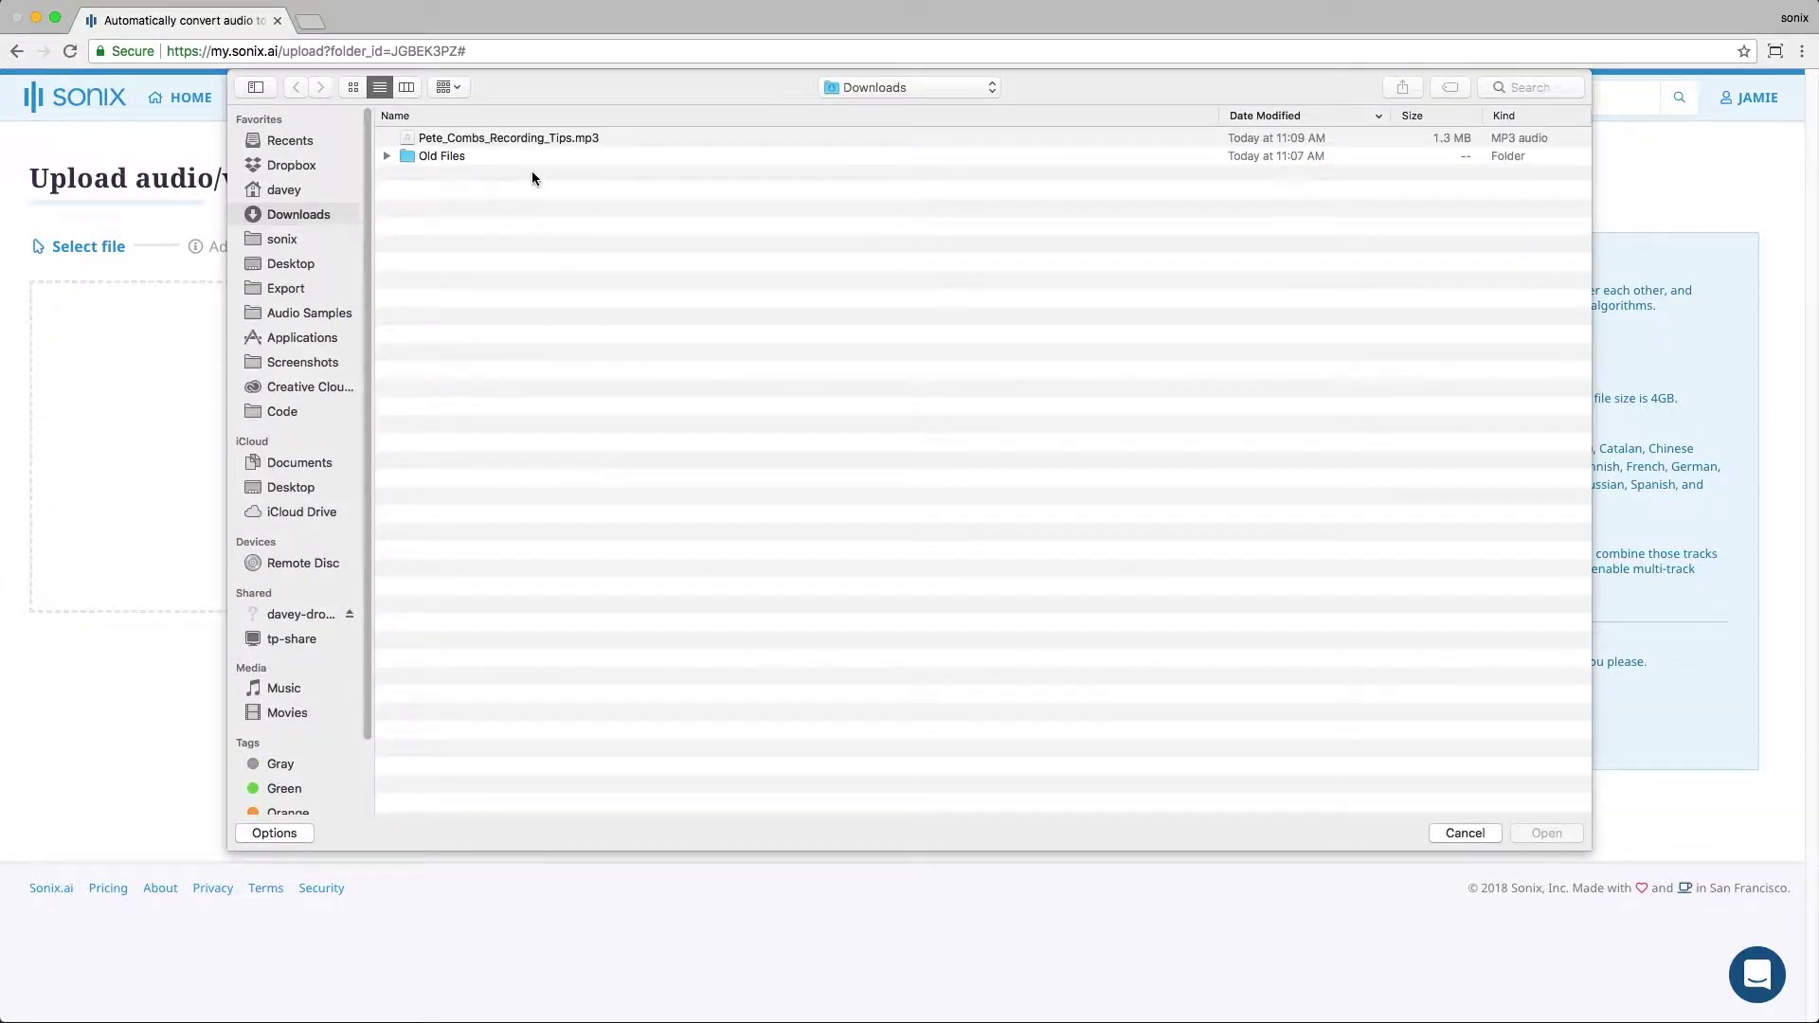
pyautogui.doubleClick(499, 139)
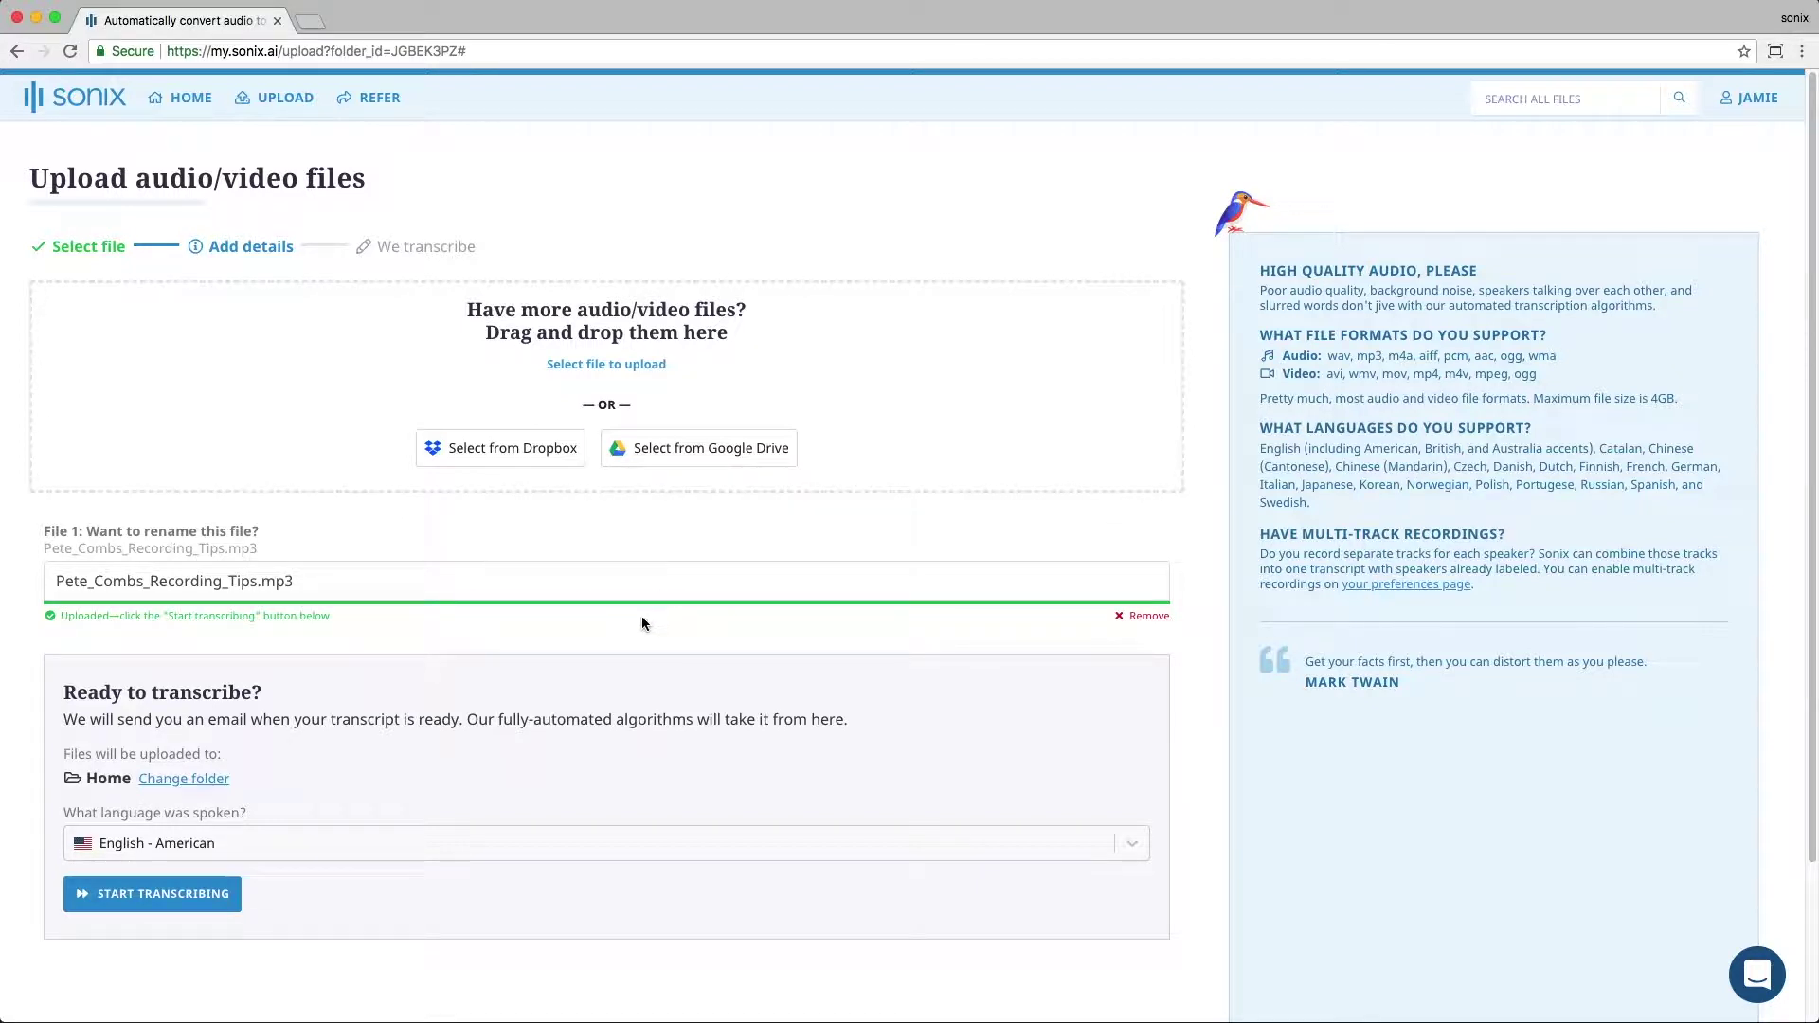
pyautogui.click(603, 367)
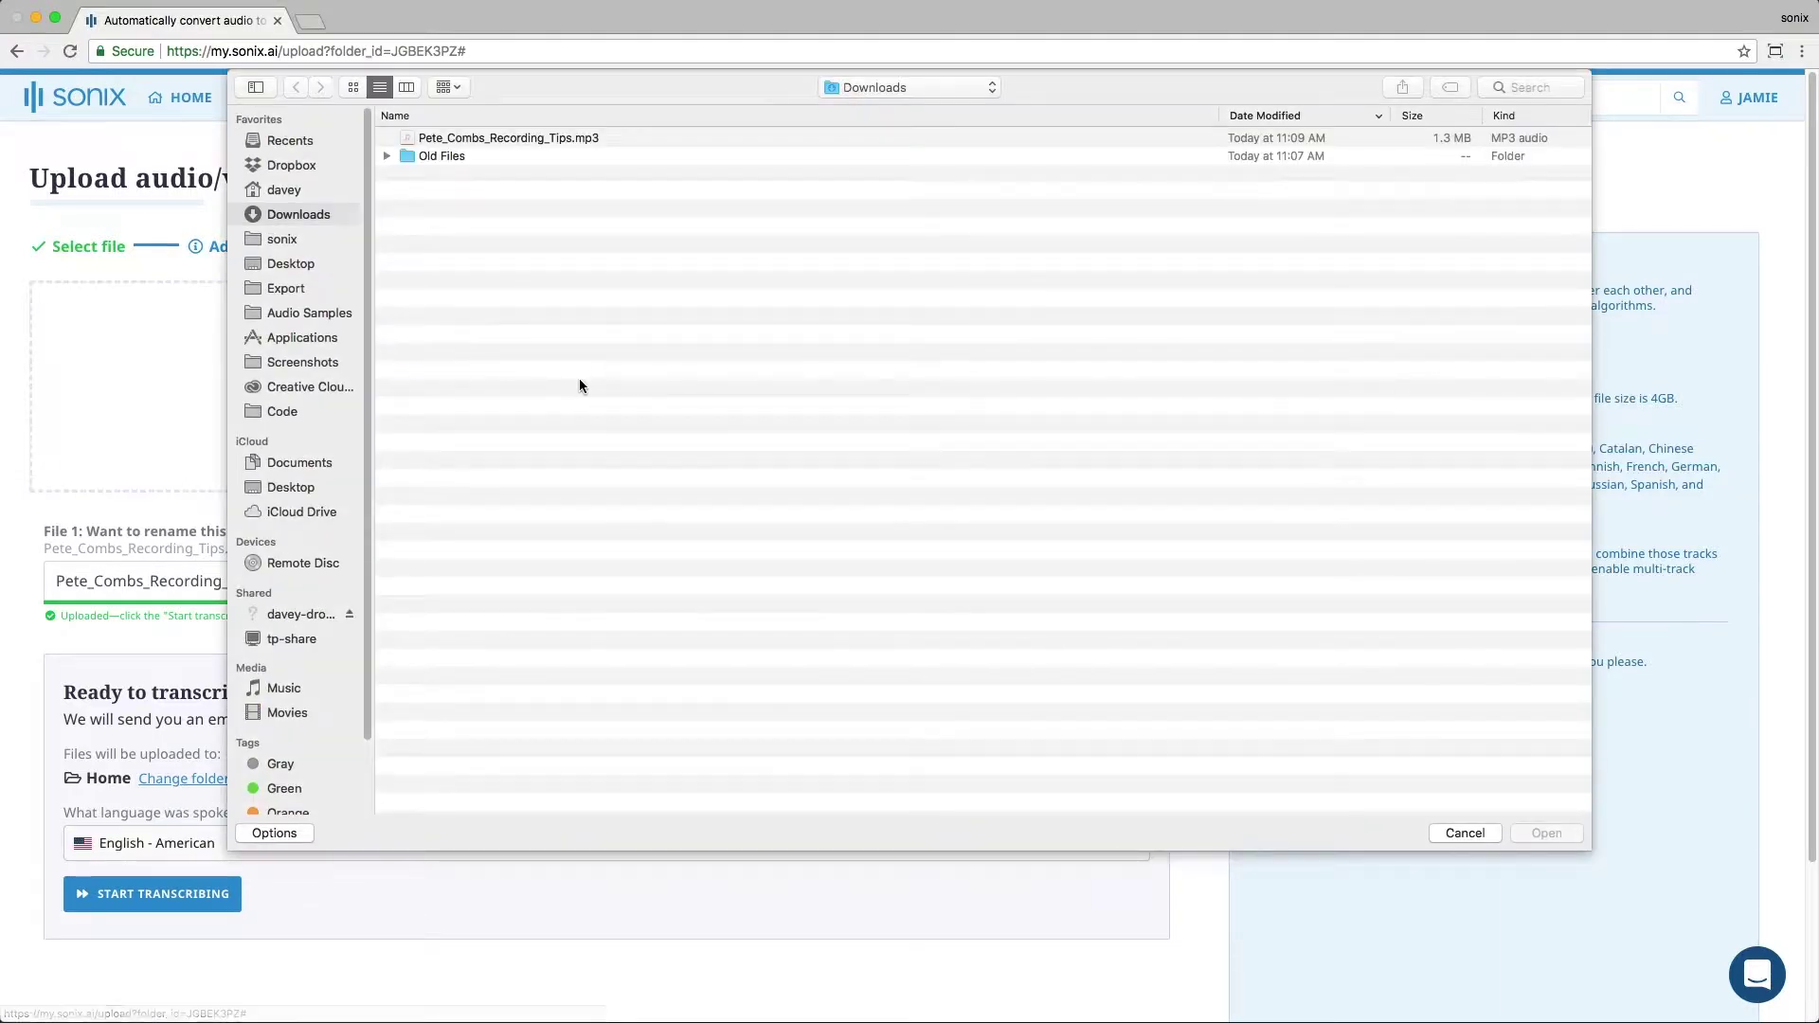
pyautogui.doubleClick(497, 136)
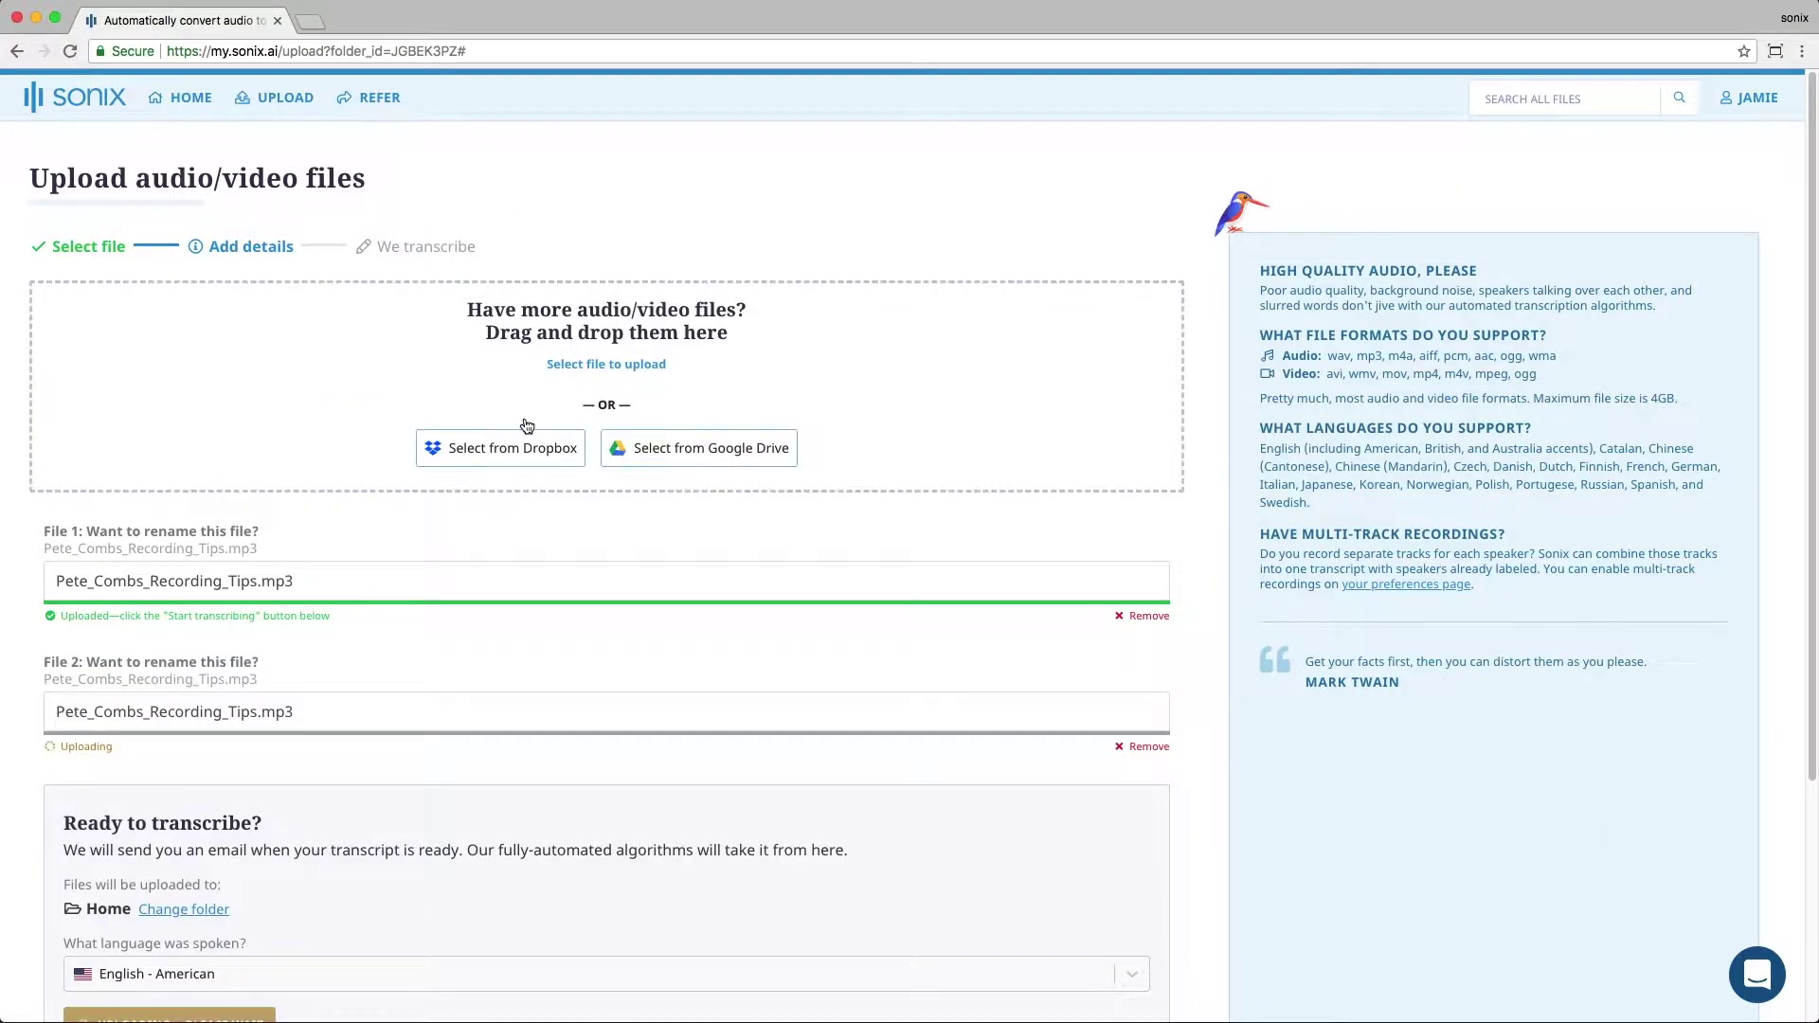
pyautogui.scroll(-3, 502, 654)
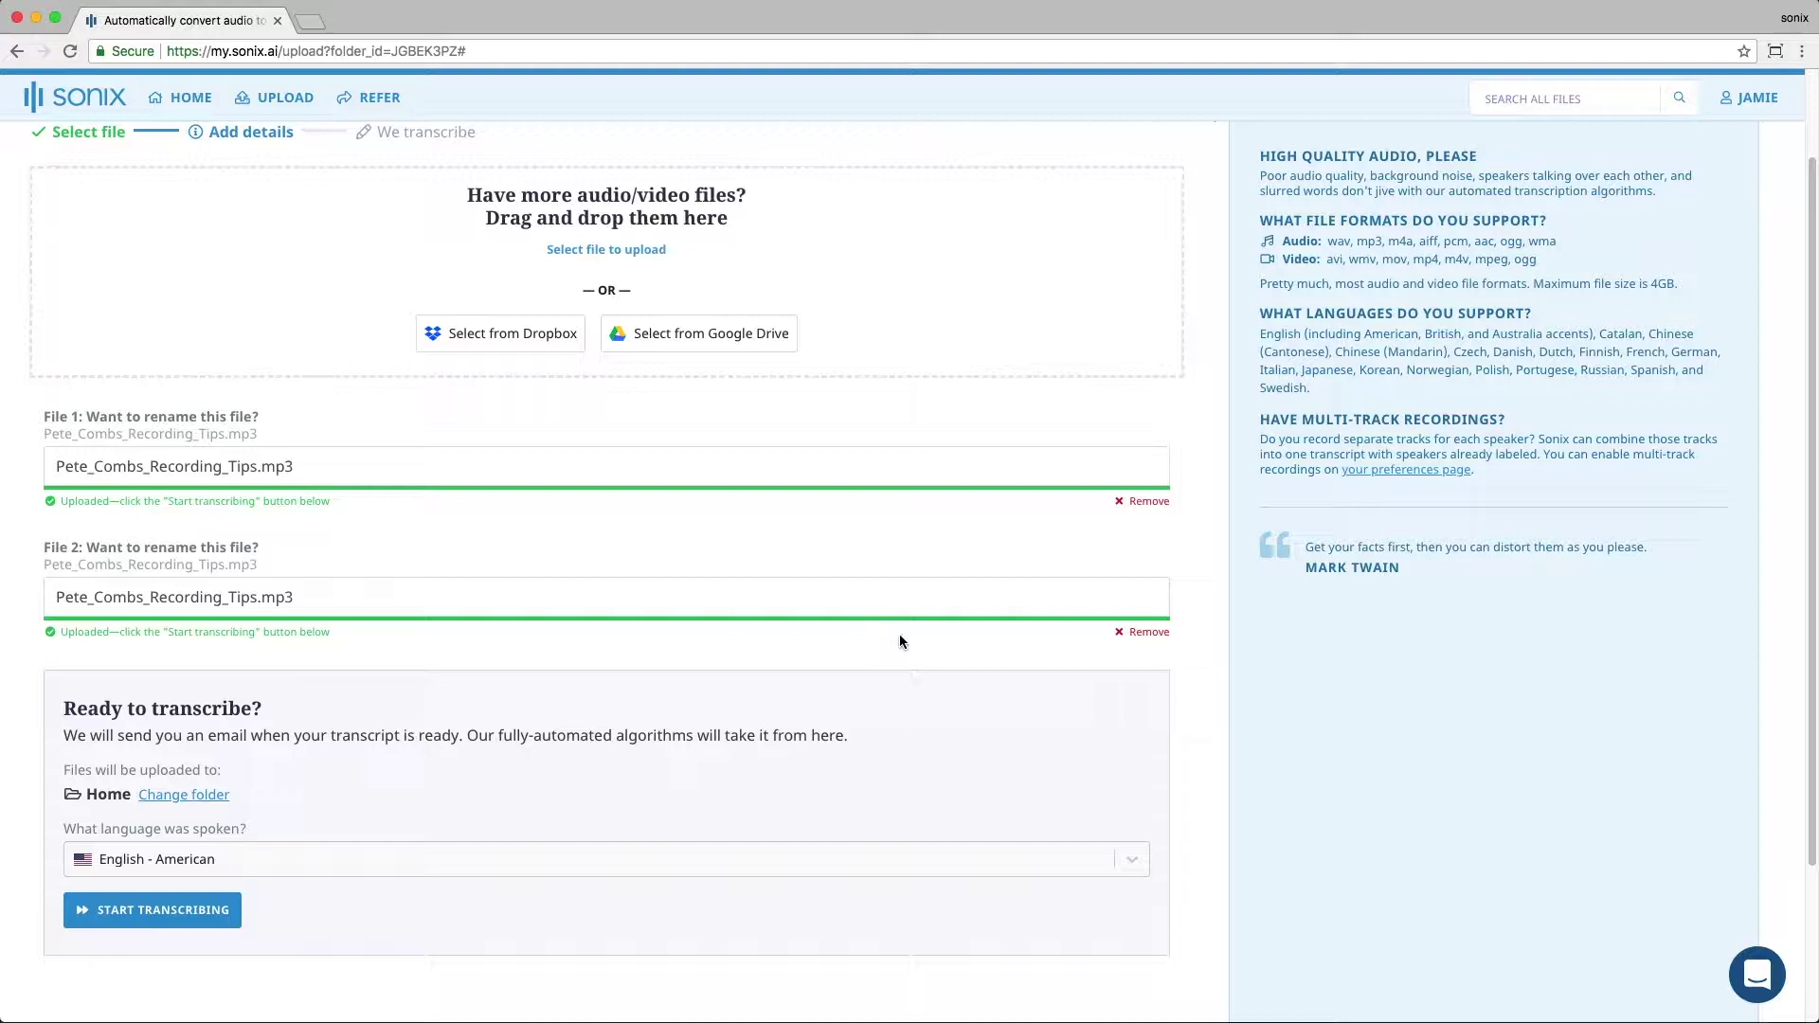
pyautogui.click(1136, 635)
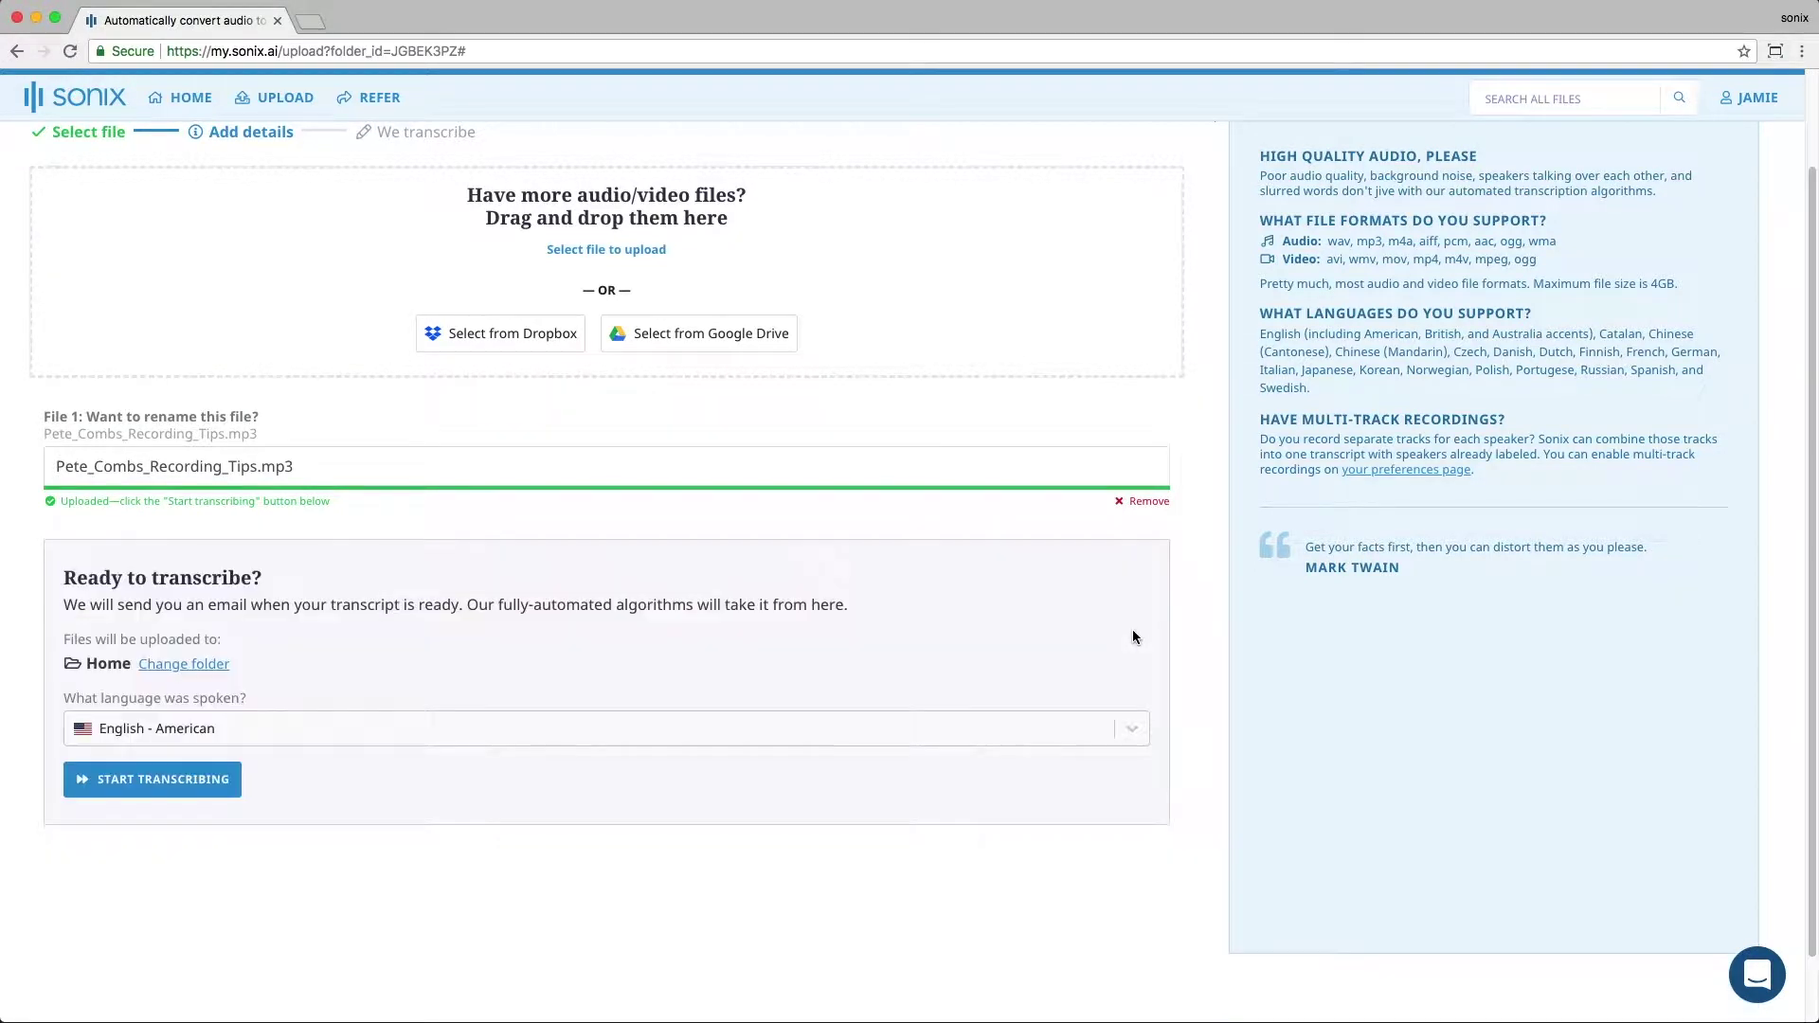
# Step: Retitle the file with the speaker's name and start transcribing it in English - American
pyautogui.click(292, 469)
pyautogui.keyDown('shift'); pyautogui.click(51, 473); pyautogui.keyUp('shift')
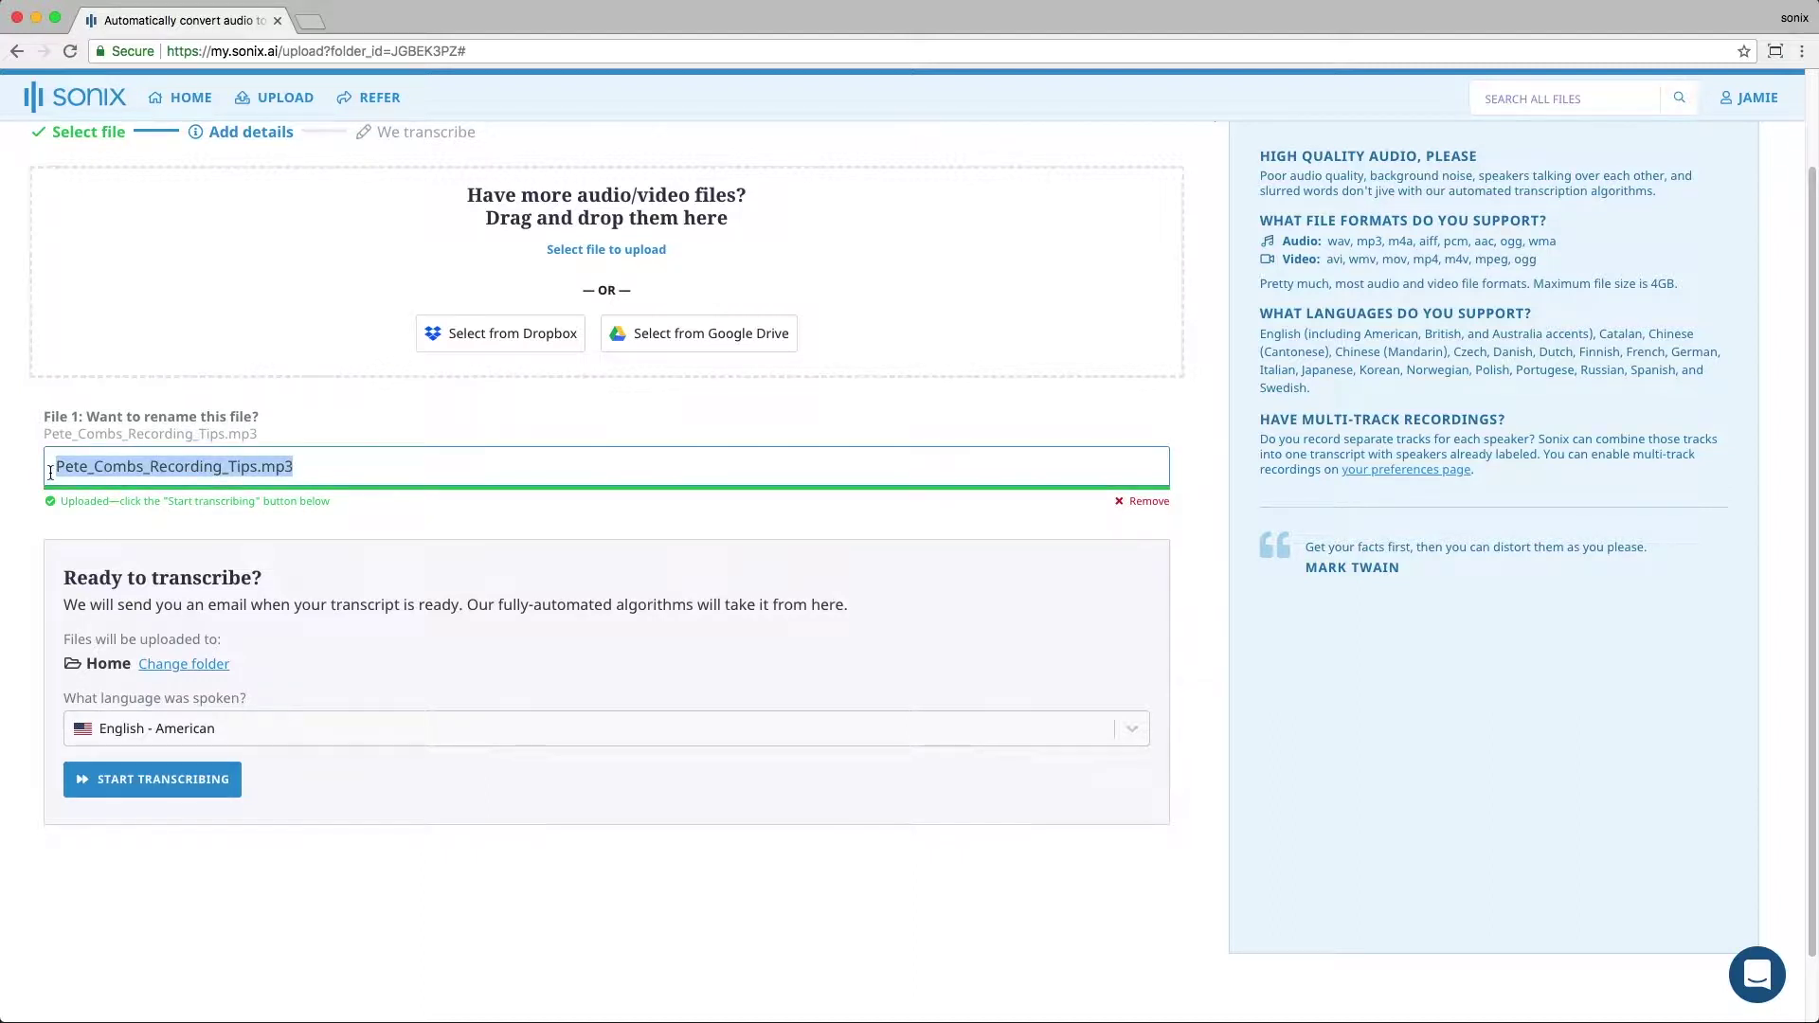
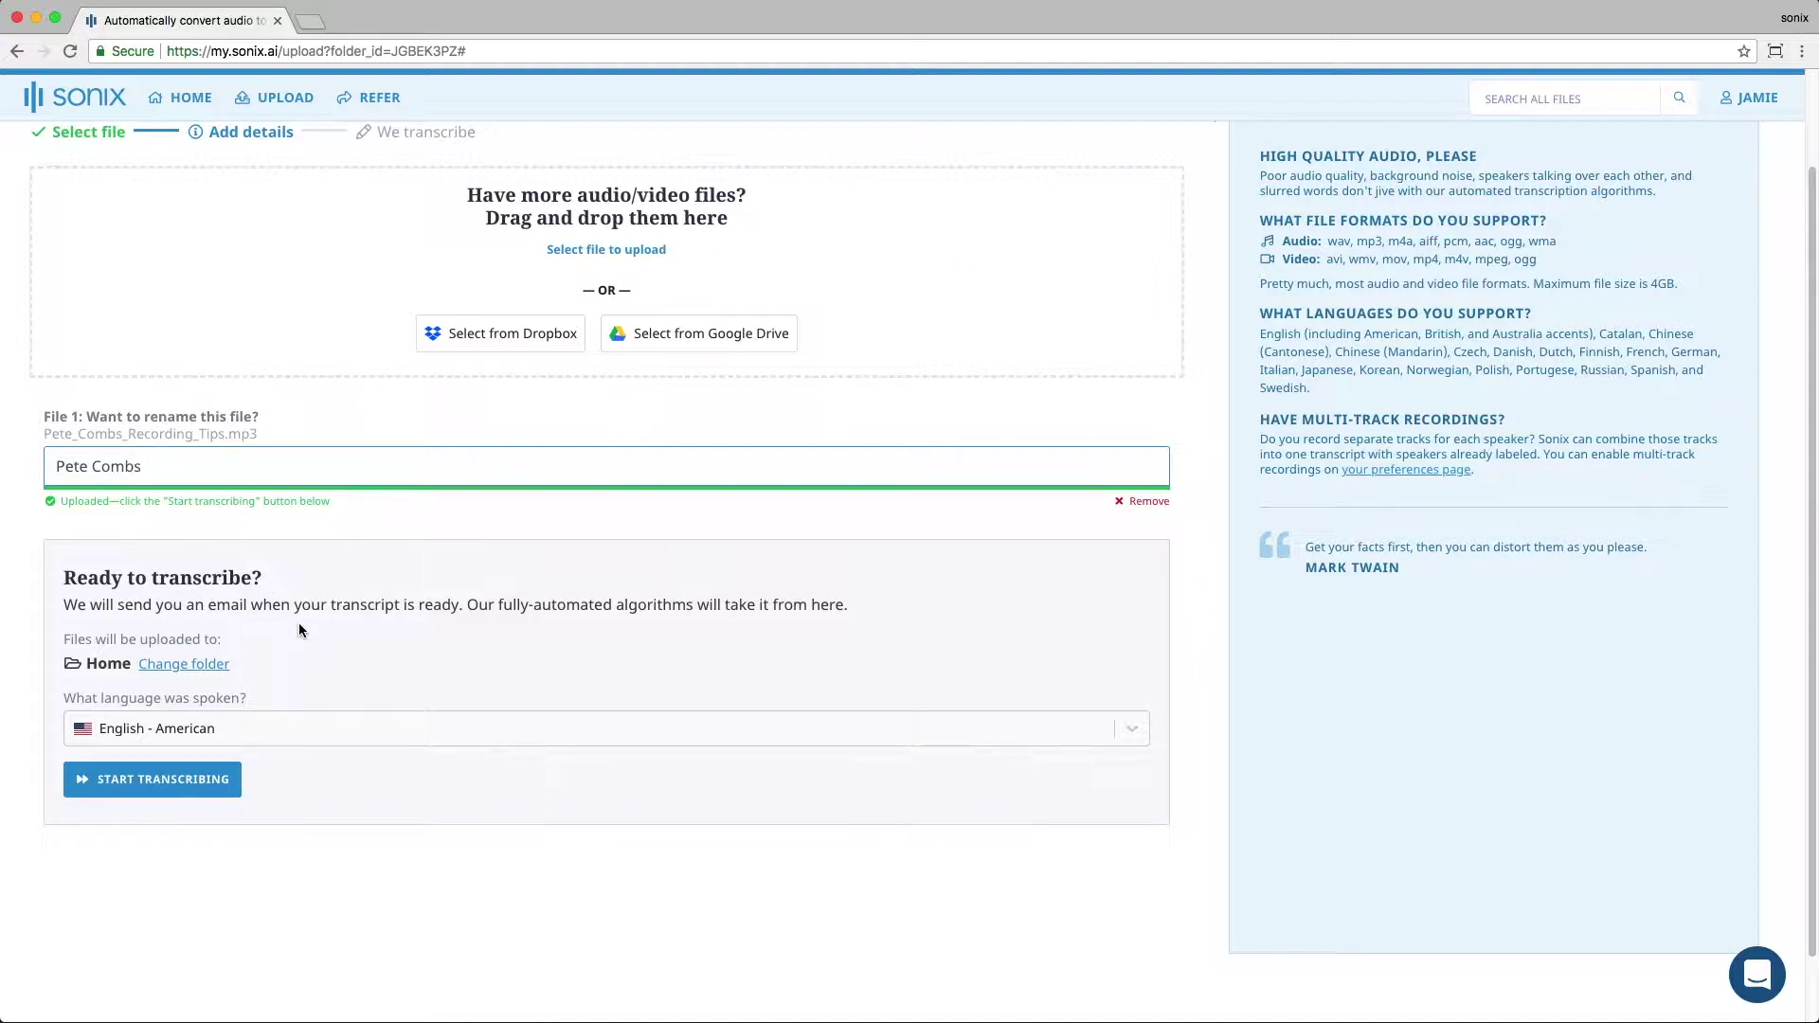
pyautogui.click(309, 728)
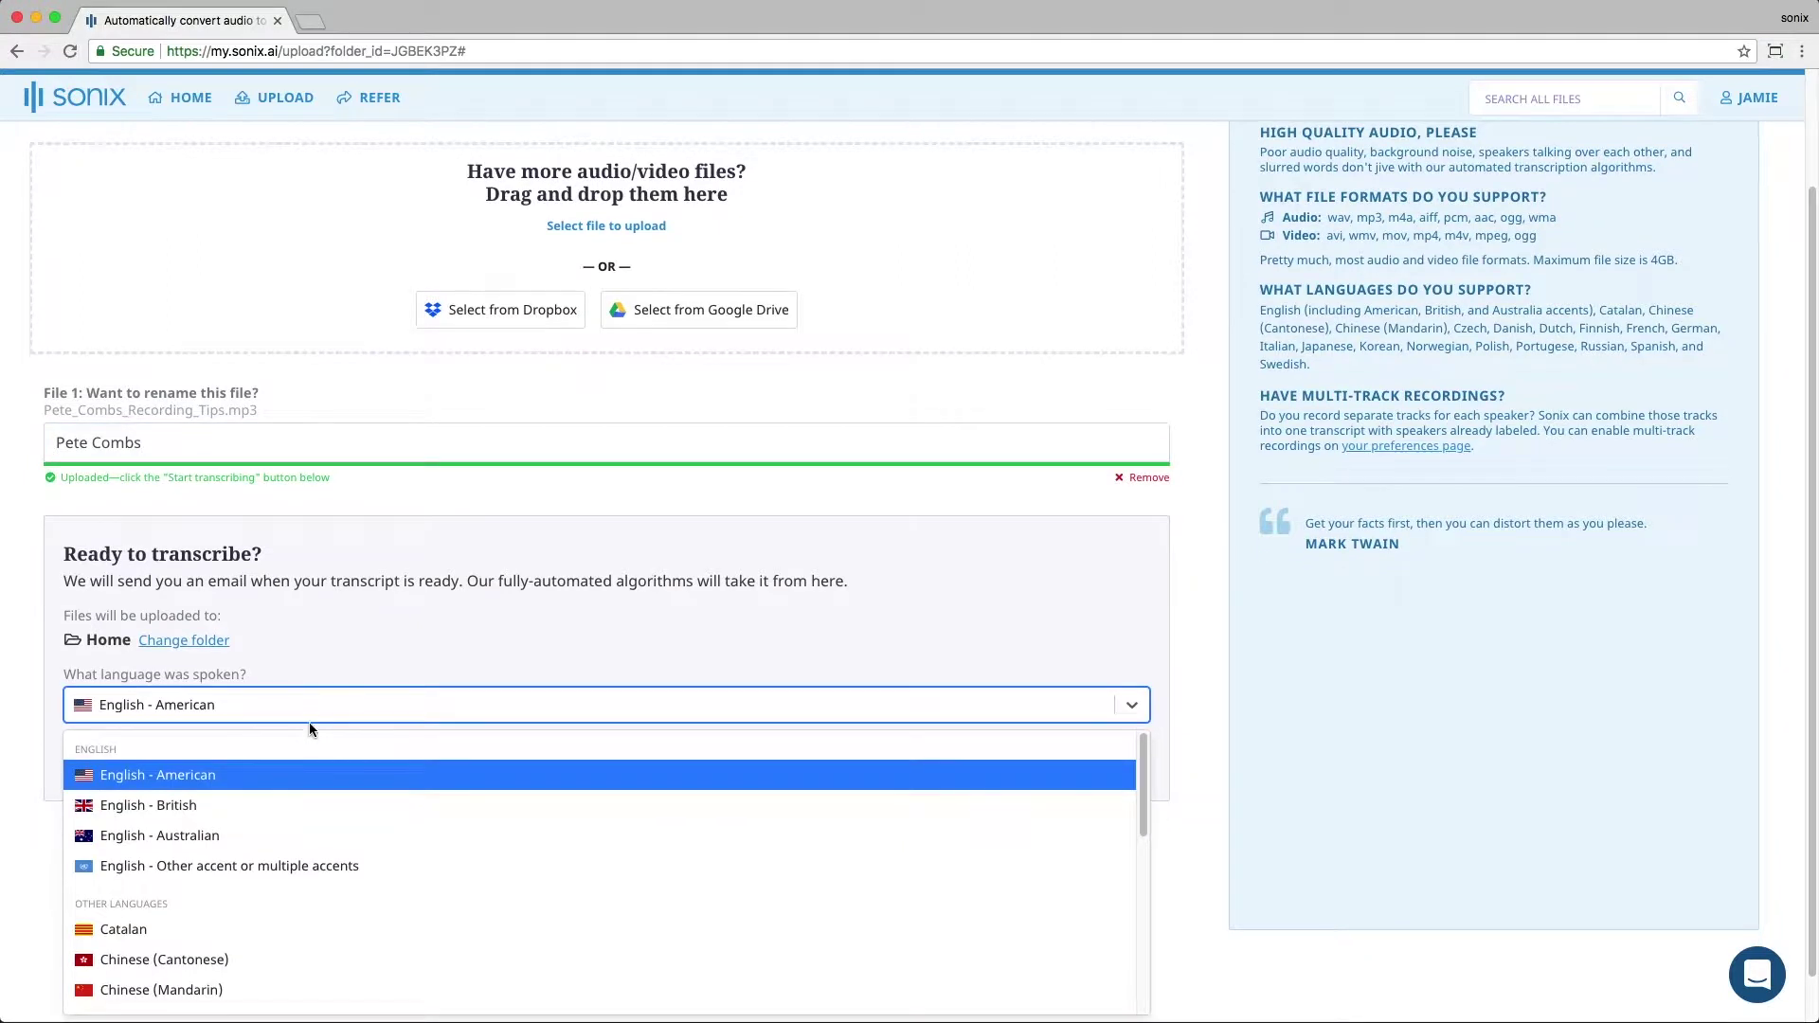
pyautogui.click(308, 712)
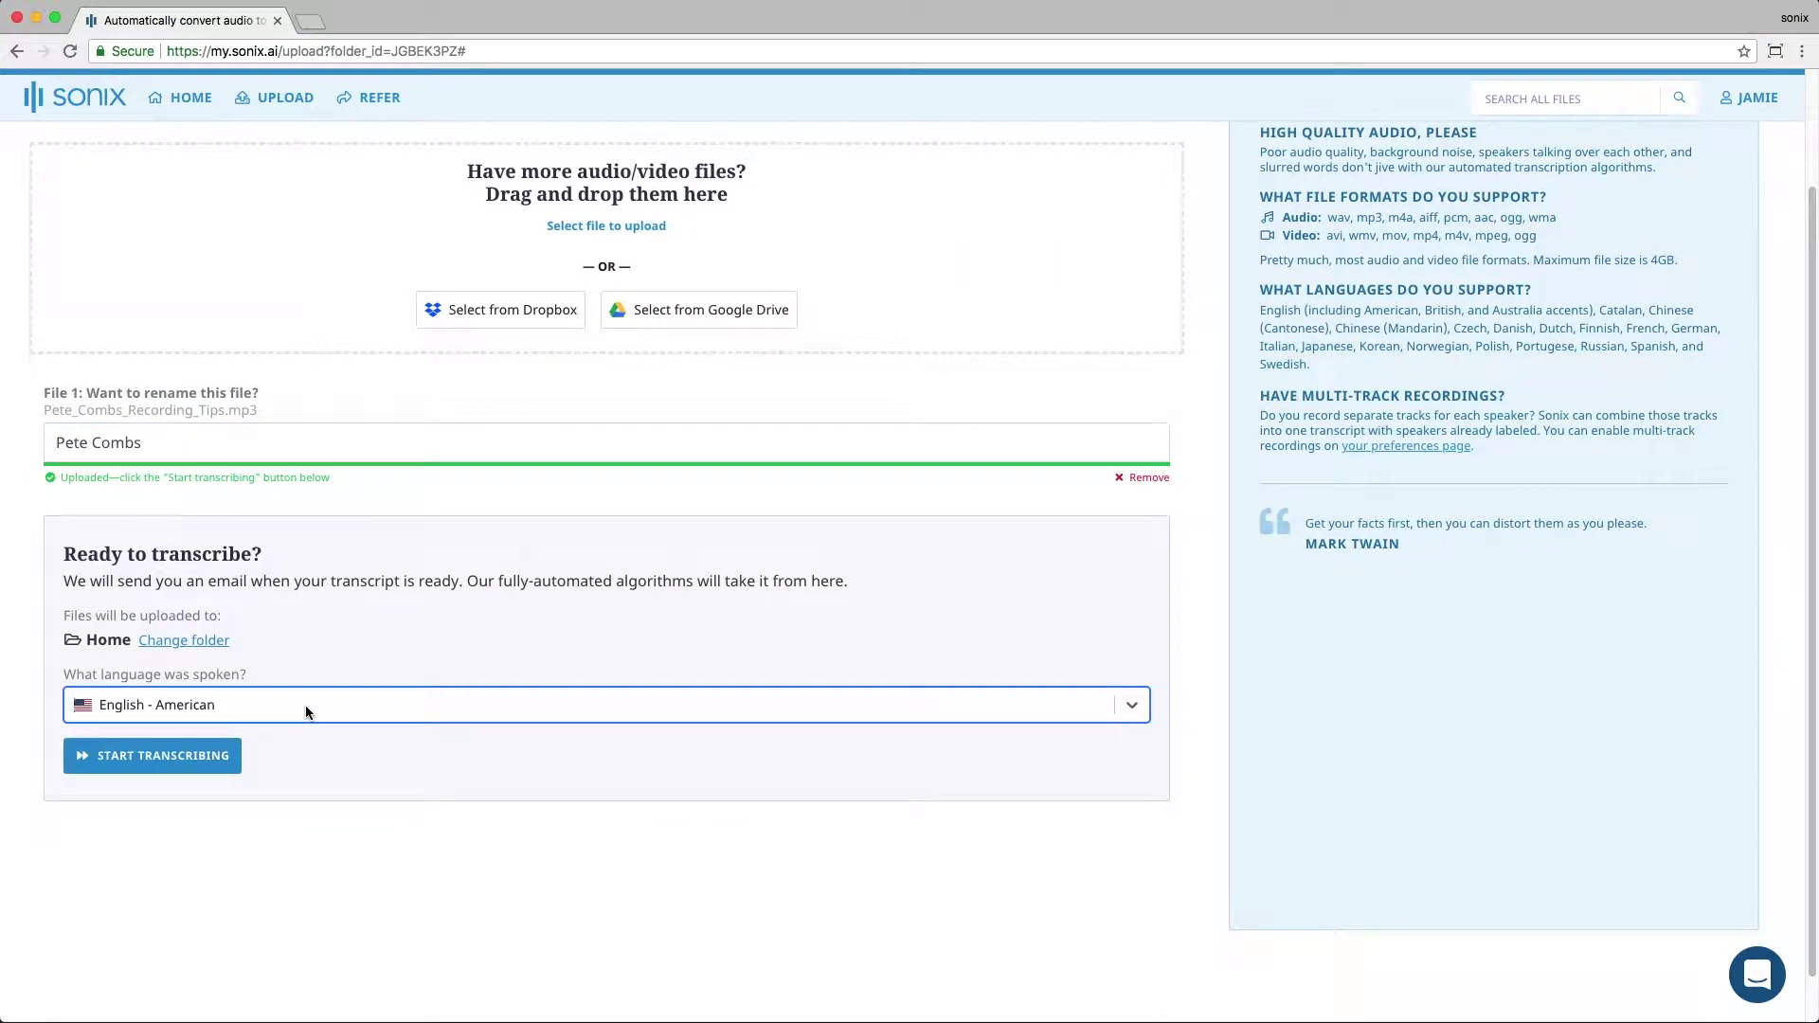
pyautogui.click(201, 764)
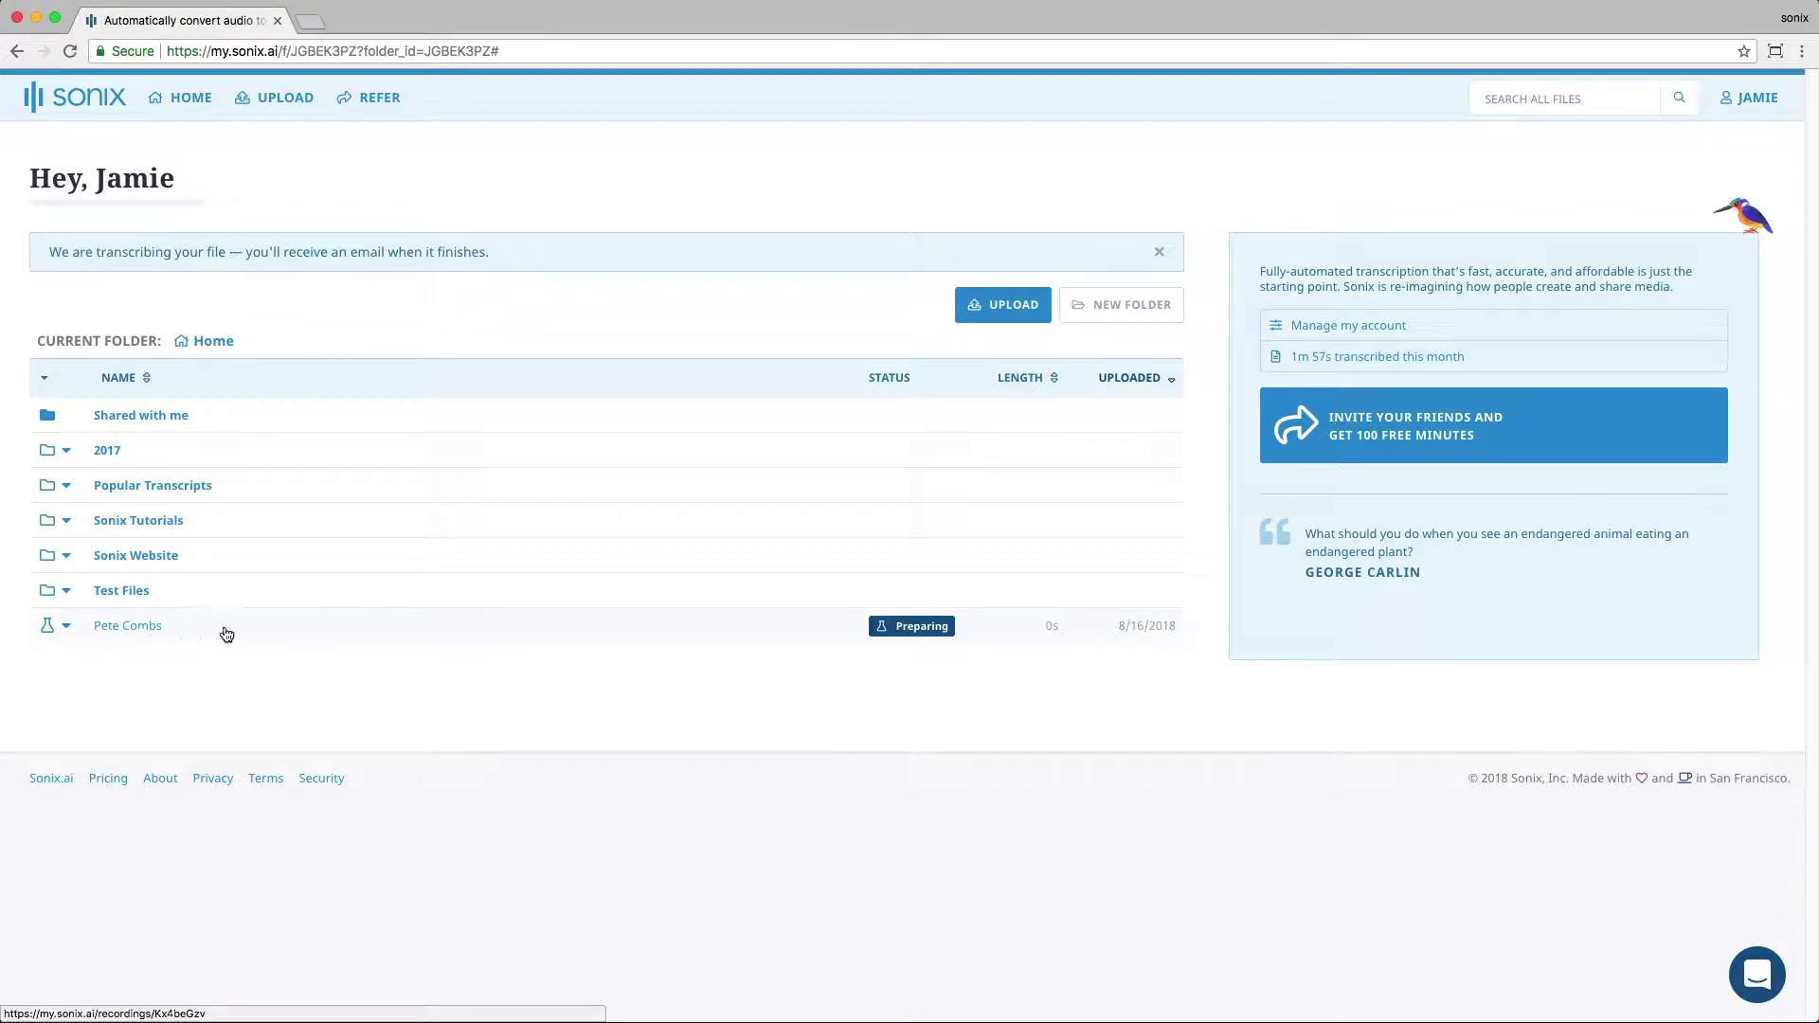
# Step: Wait for the file's status to change from Preparing to Done in the Home list
pyautogui.moveTo(913, 633)
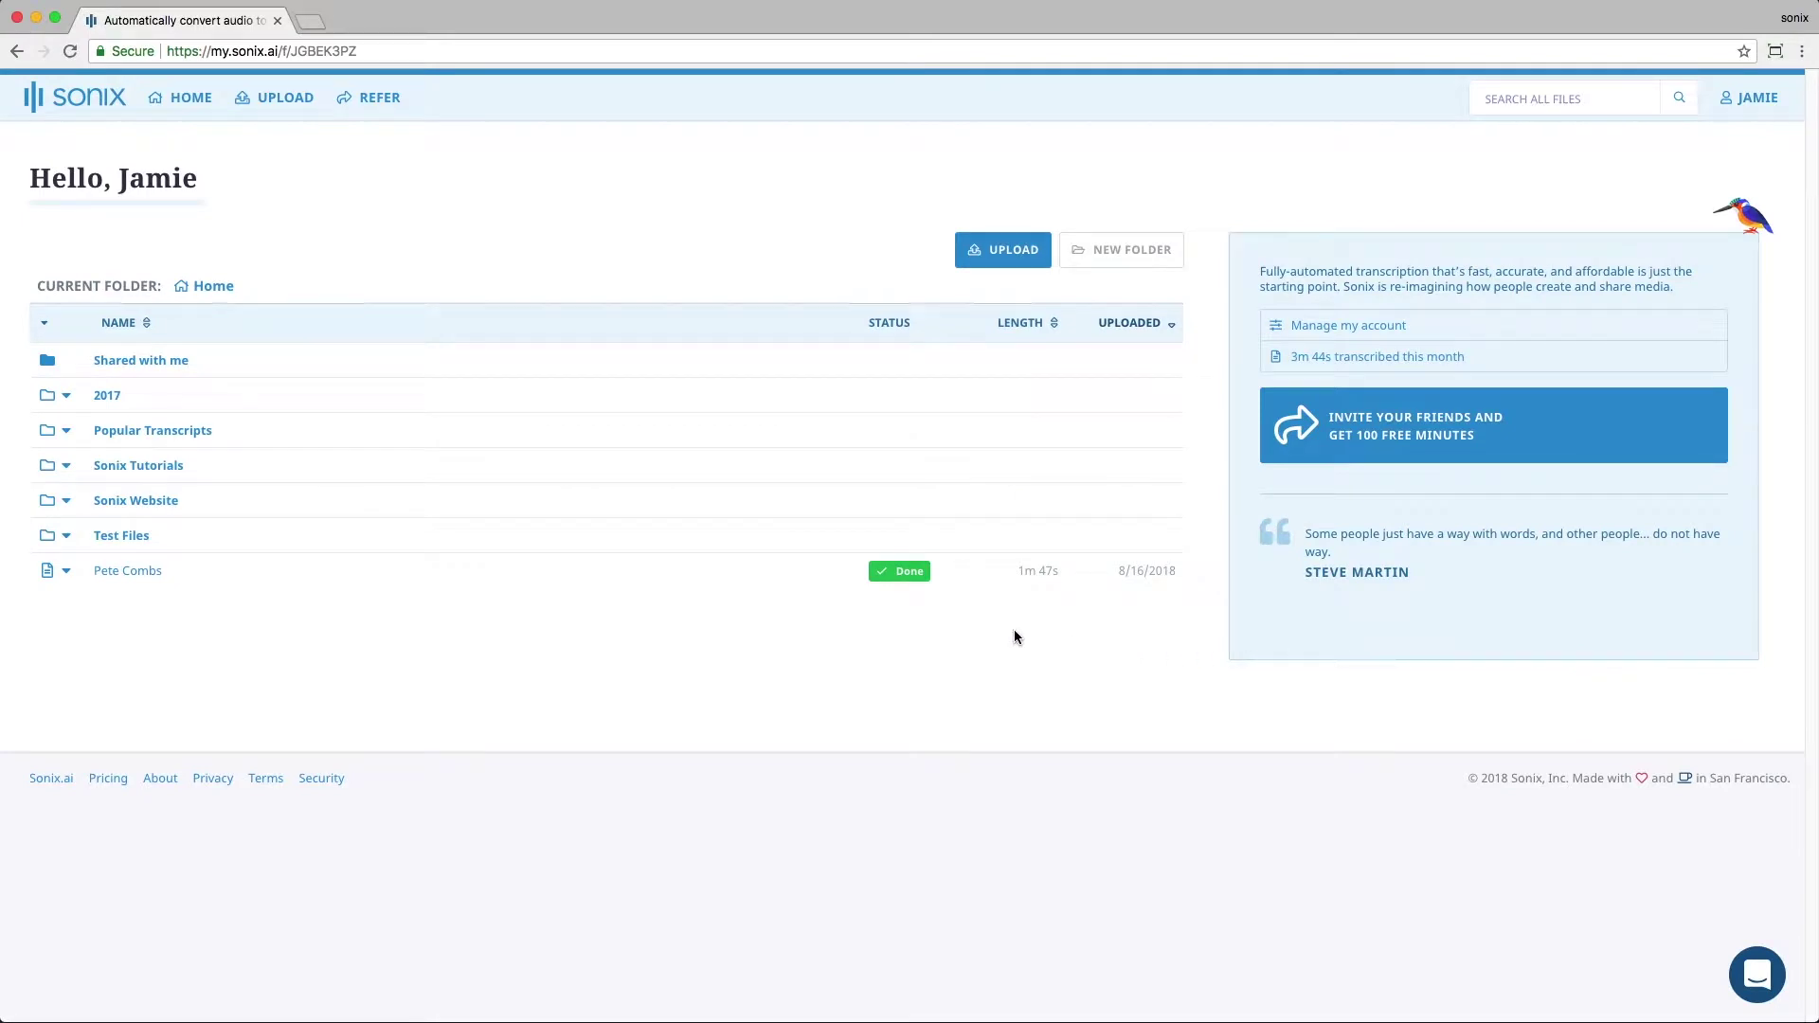
# Step: Open the transcript, play audio from the word 'name', pause, and set the playhead at 'putting'
pyautogui.click(133, 572)
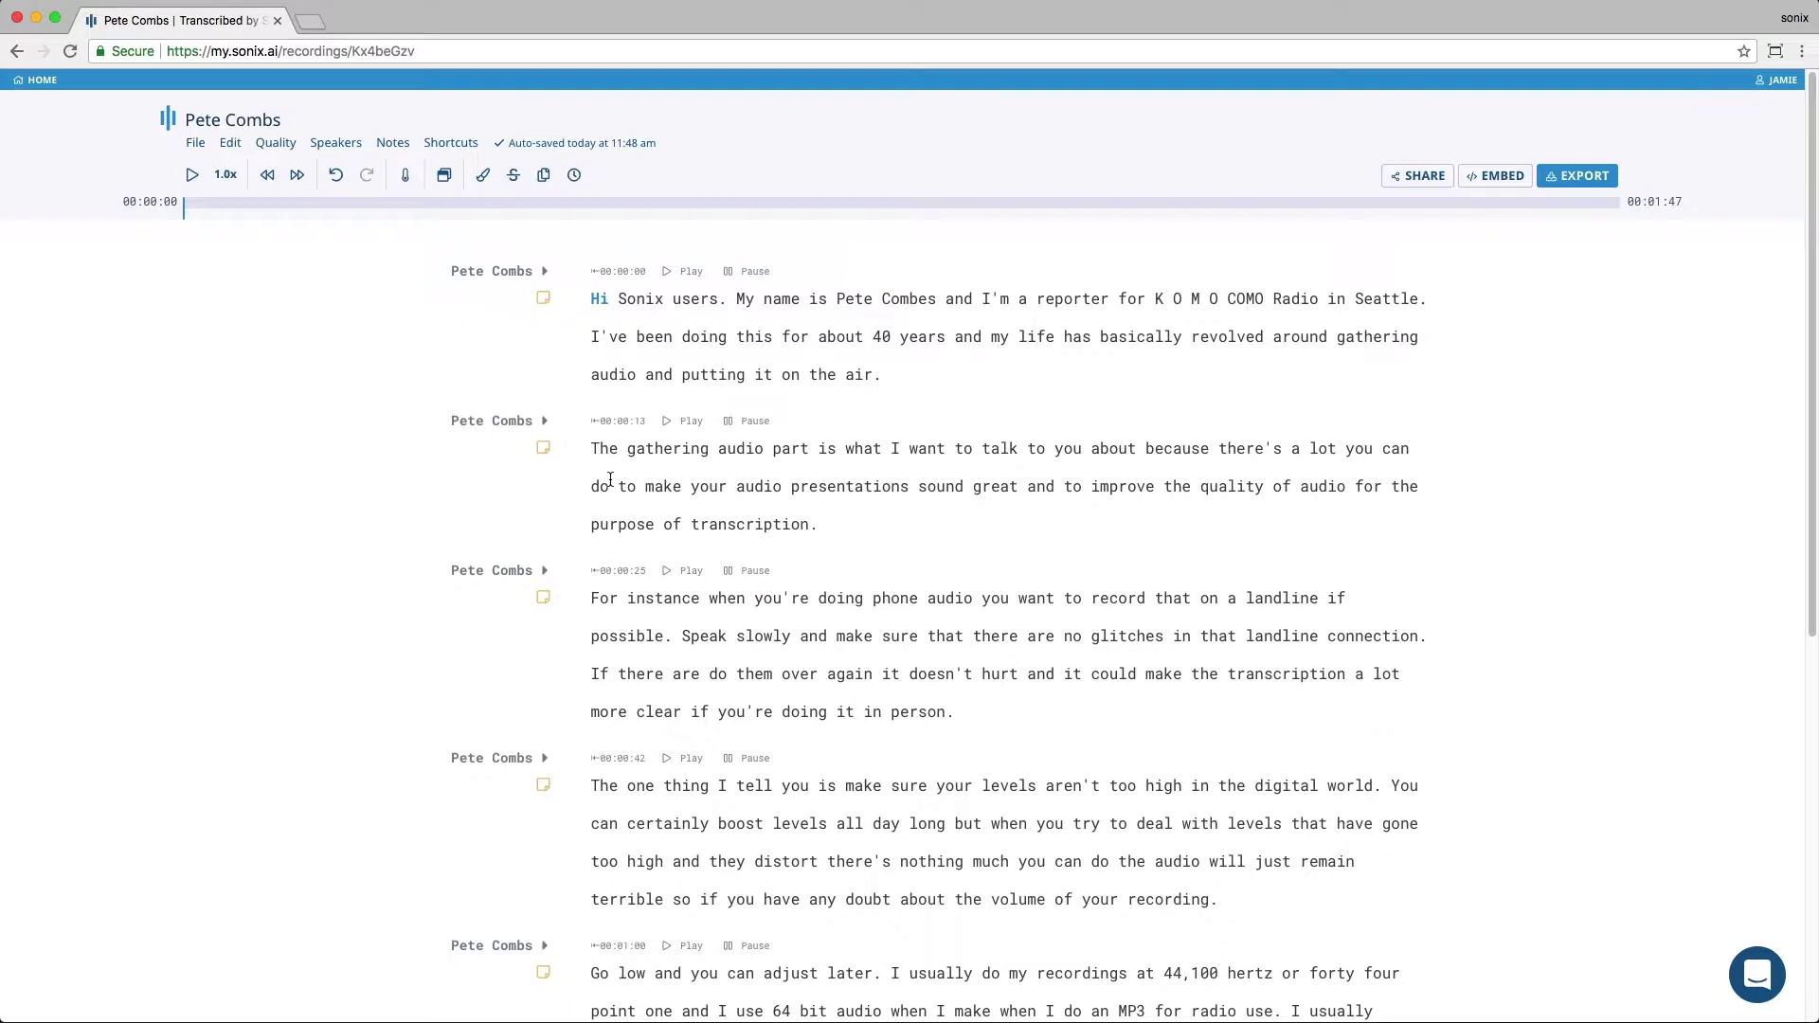
pyautogui.doubleClick(772, 301)
pyautogui.click(763, 248)
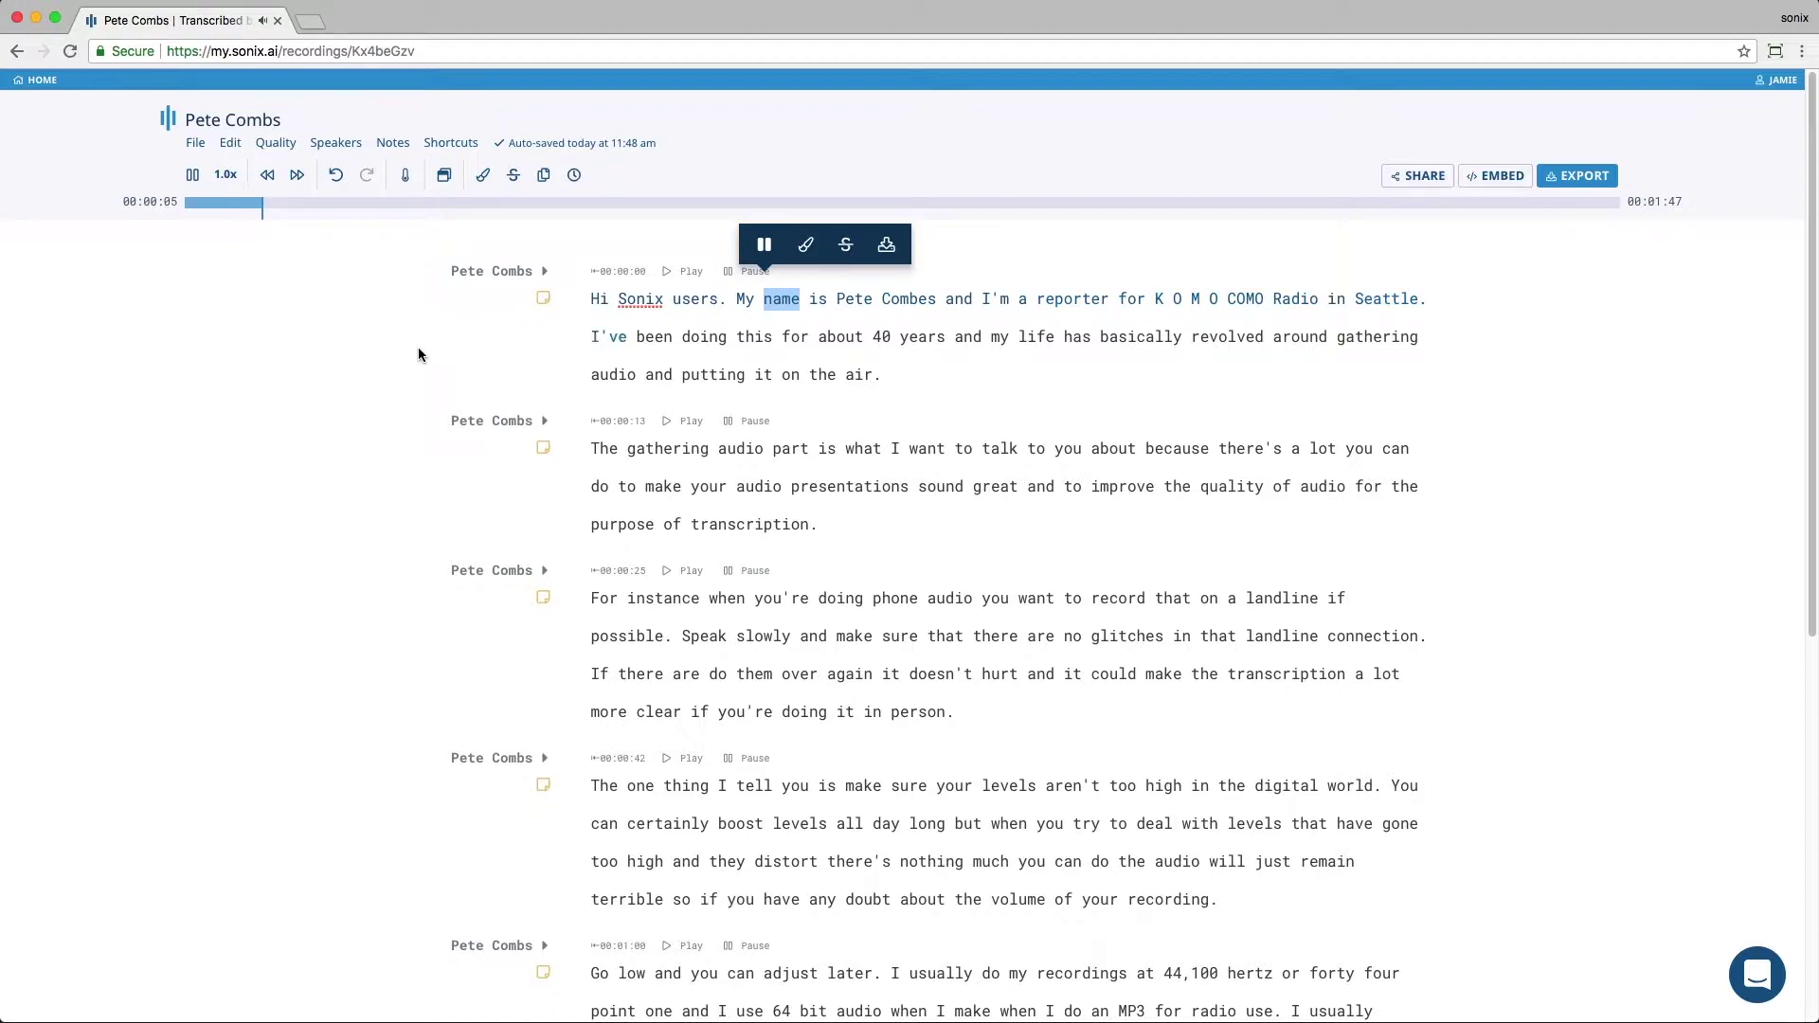
pyautogui.click(763, 246)
pyautogui.click(677, 373)
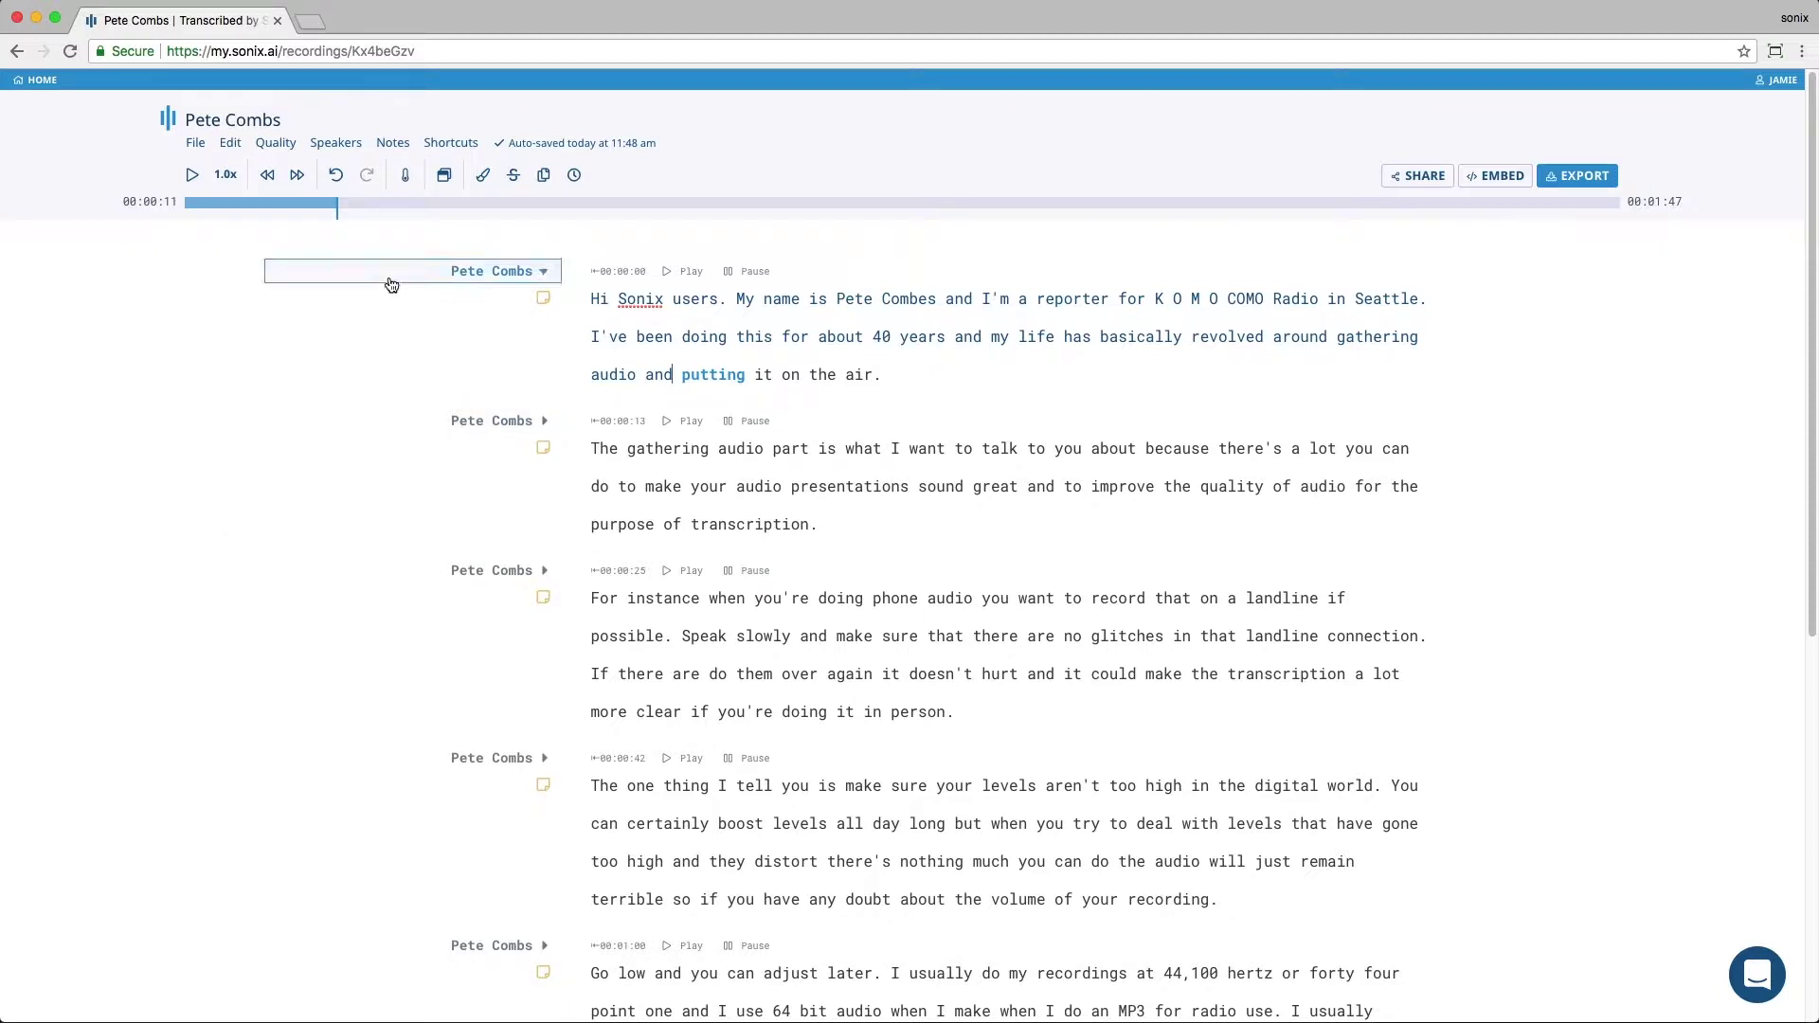
pyautogui.click(406, 179)
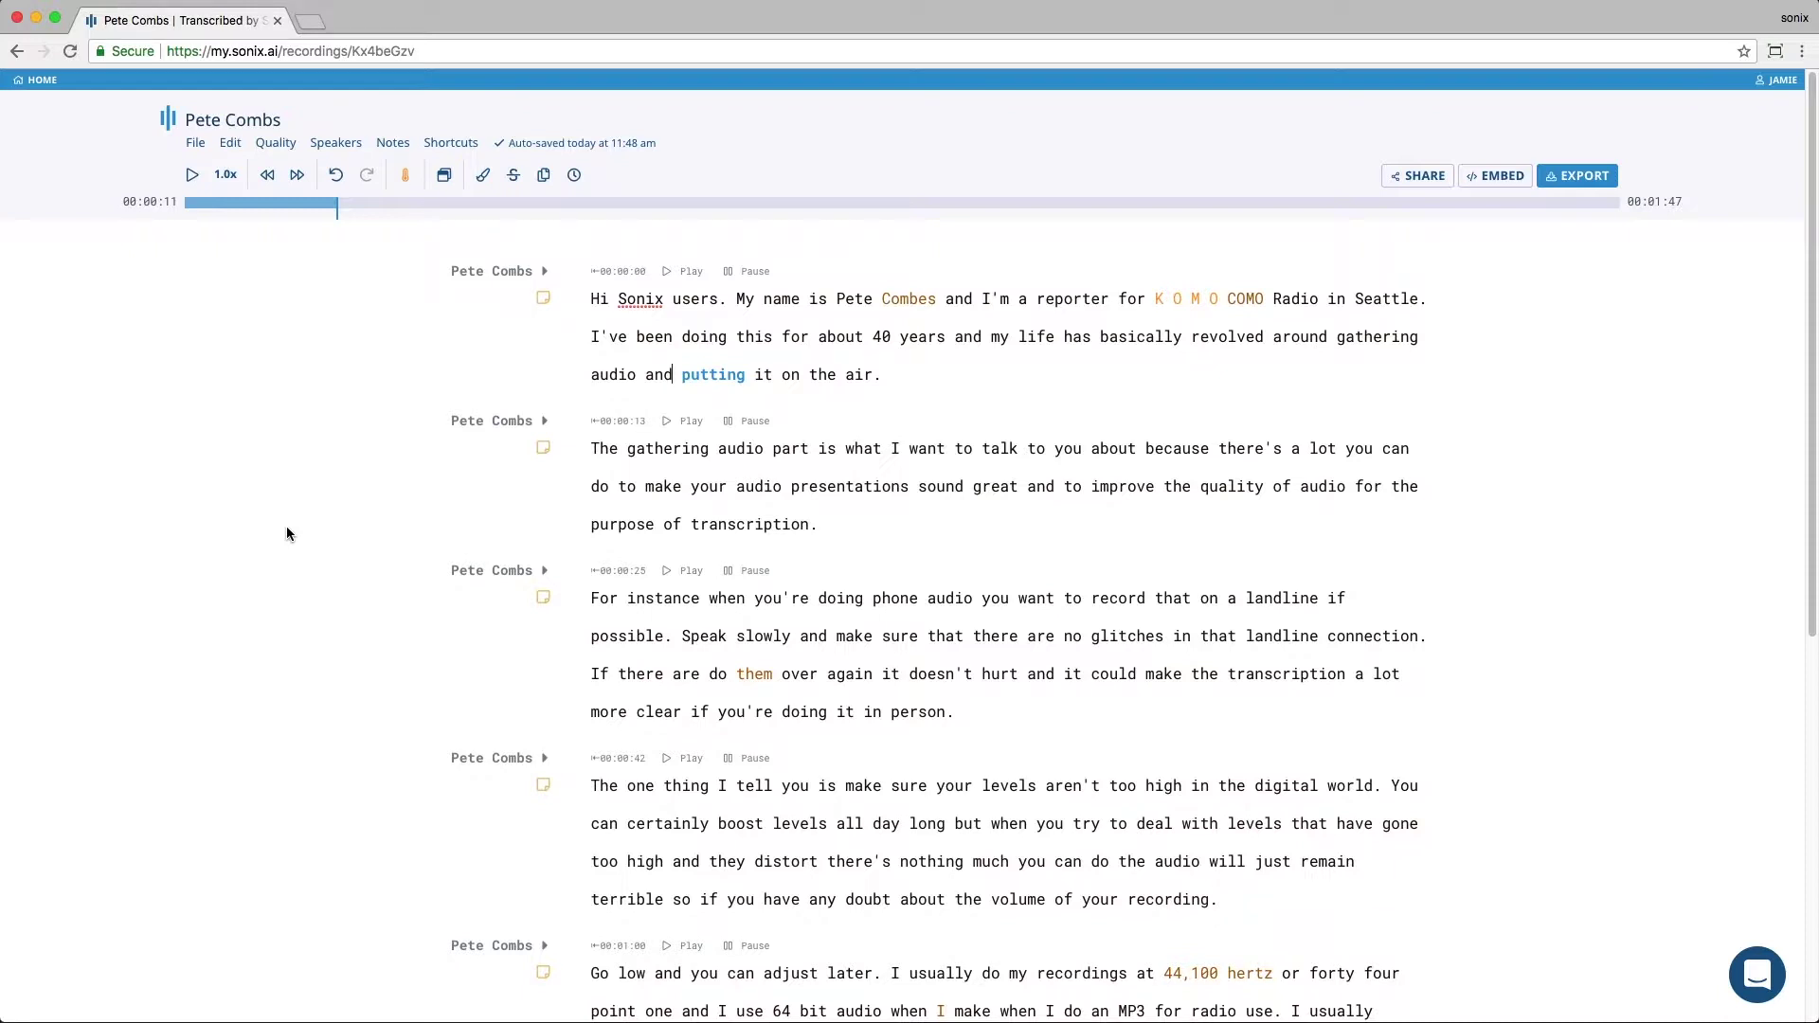
pyautogui.click(592, 284)
pyautogui.click(406, 175)
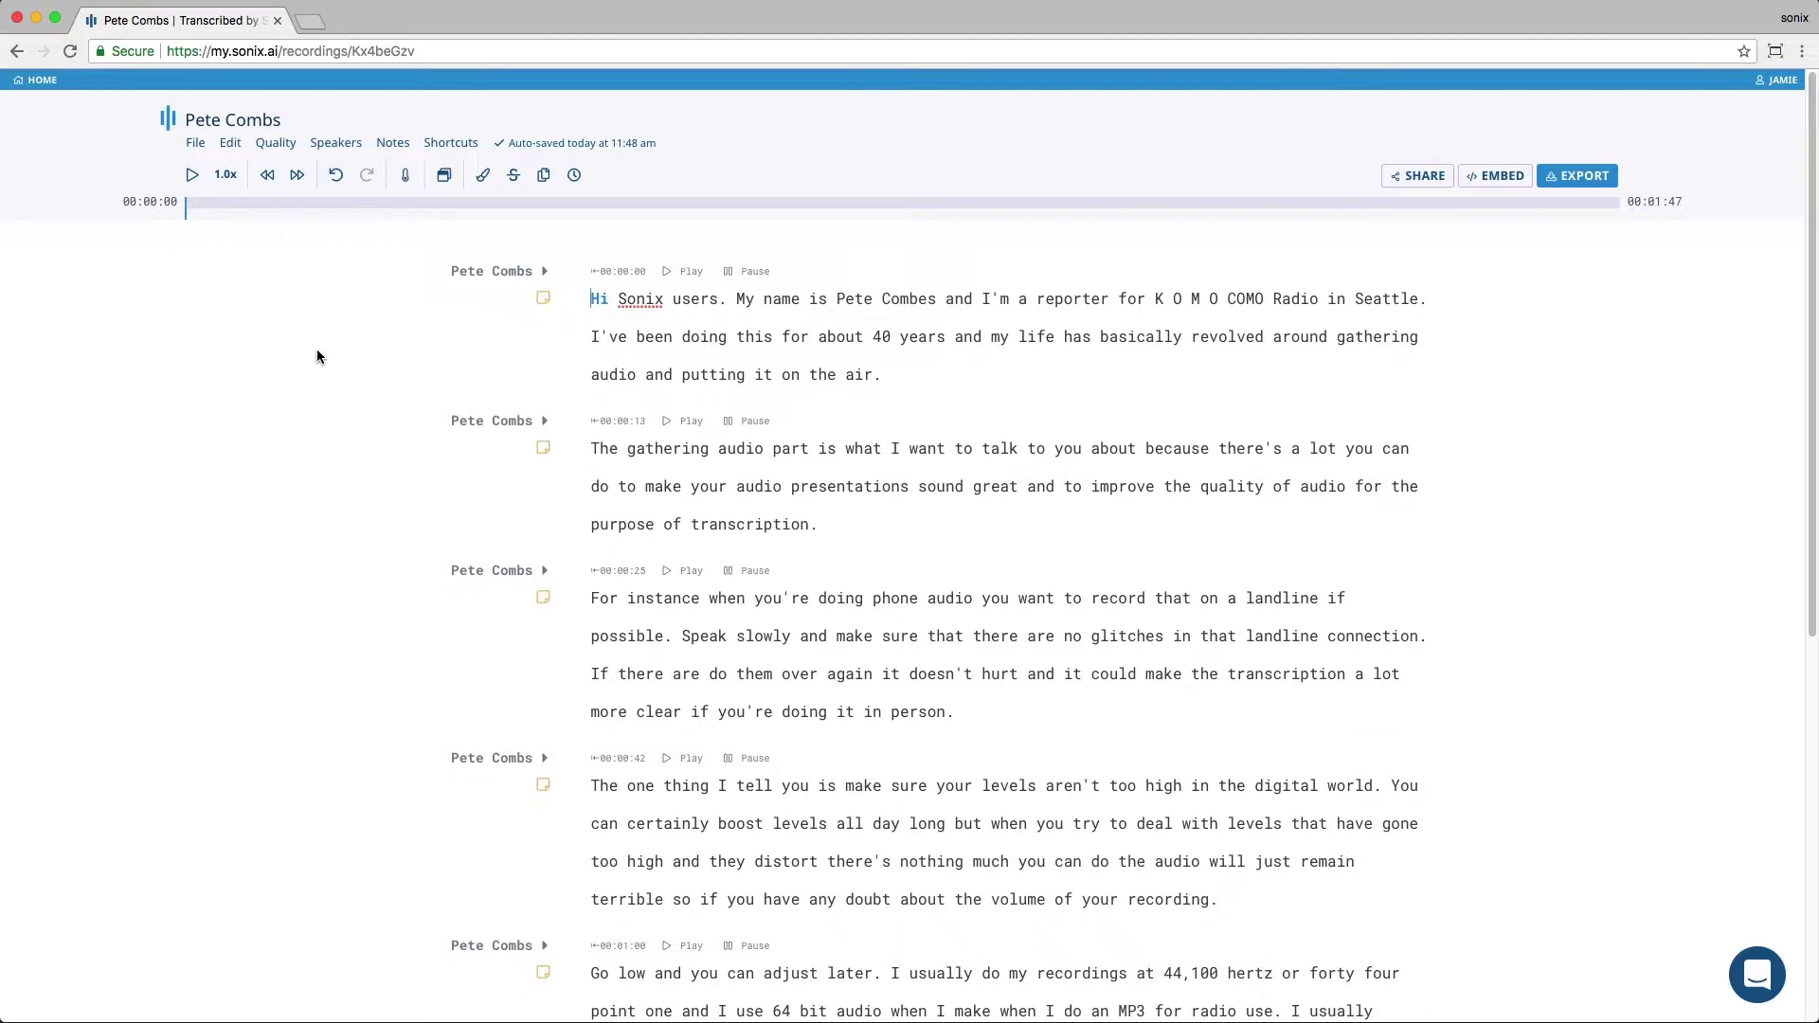
pyautogui.click(457, 146)
# Step: Use Find and Replace to swap the misspelled surname for the correct spelling everywhere
pyautogui.click(437, 176)
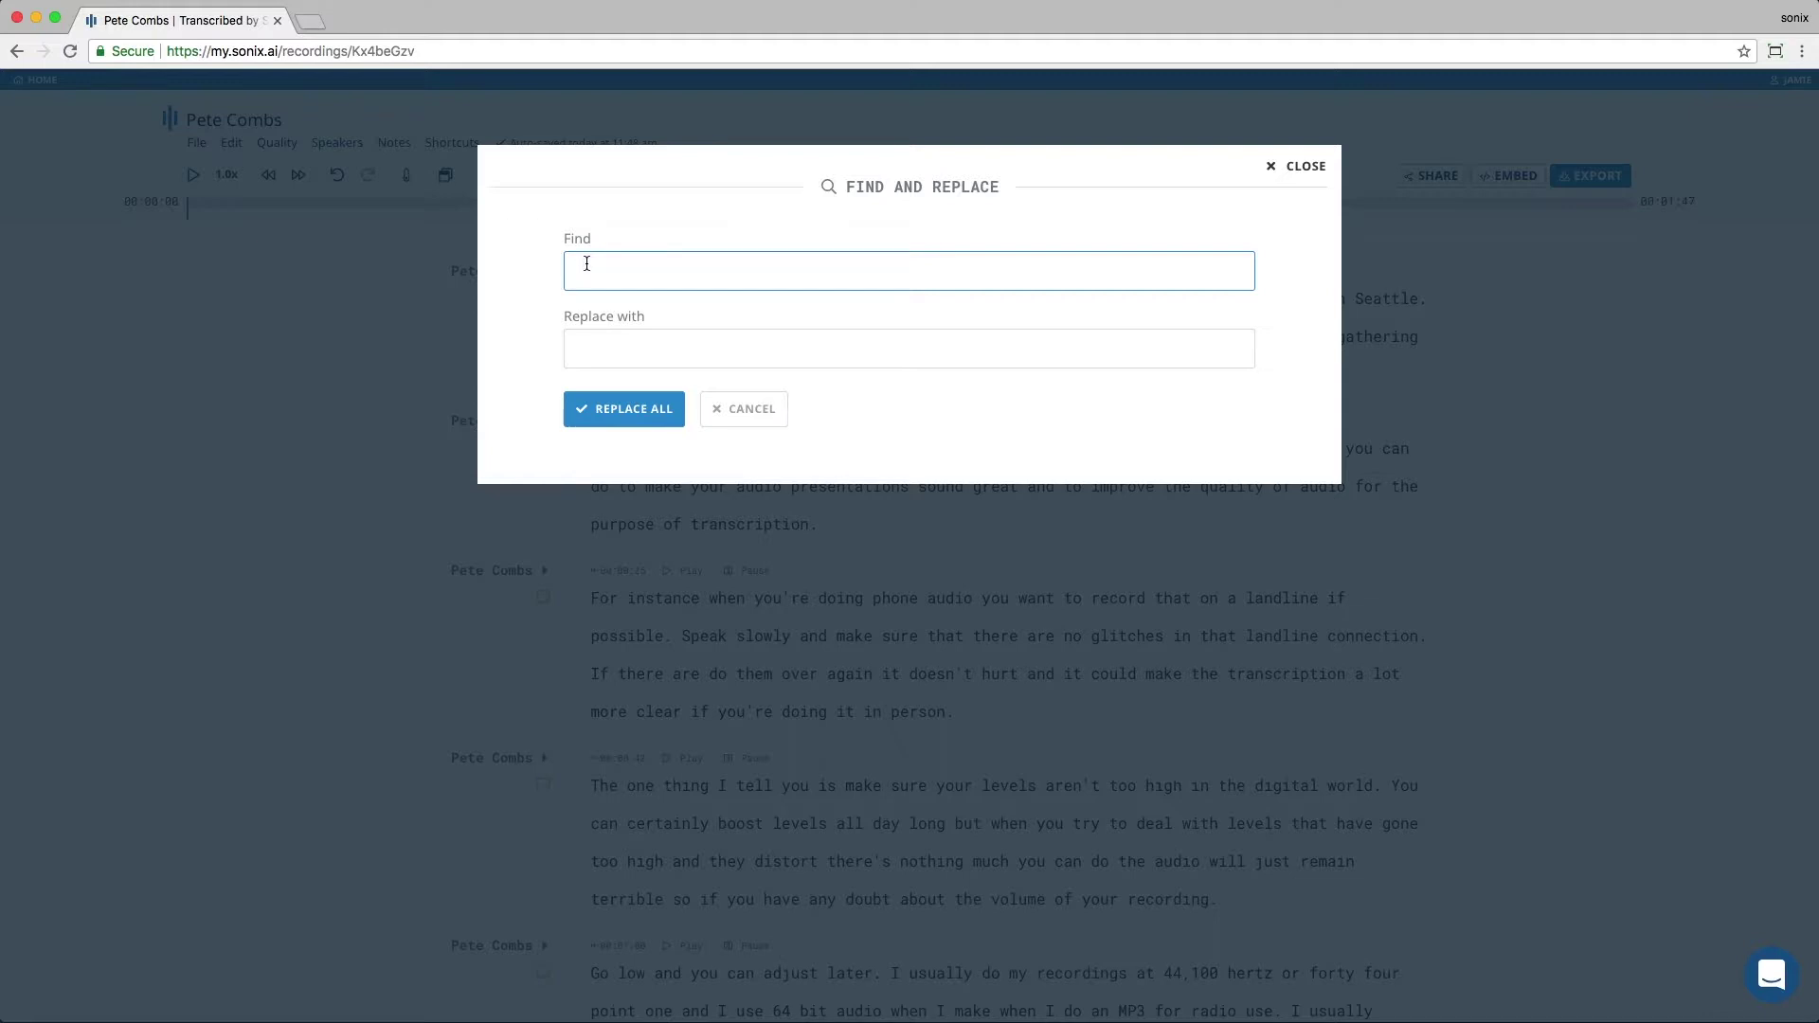
pyautogui.write('Combes')
pyautogui.press('Tab')
pyautogui.write('Combe')
pyautogui.press('BackSpace')
pyautogui.press('BackSpace')
pyautogui.press('BackSpace')
pyautogui.press('BackSpace')
pyautogui.write('o')
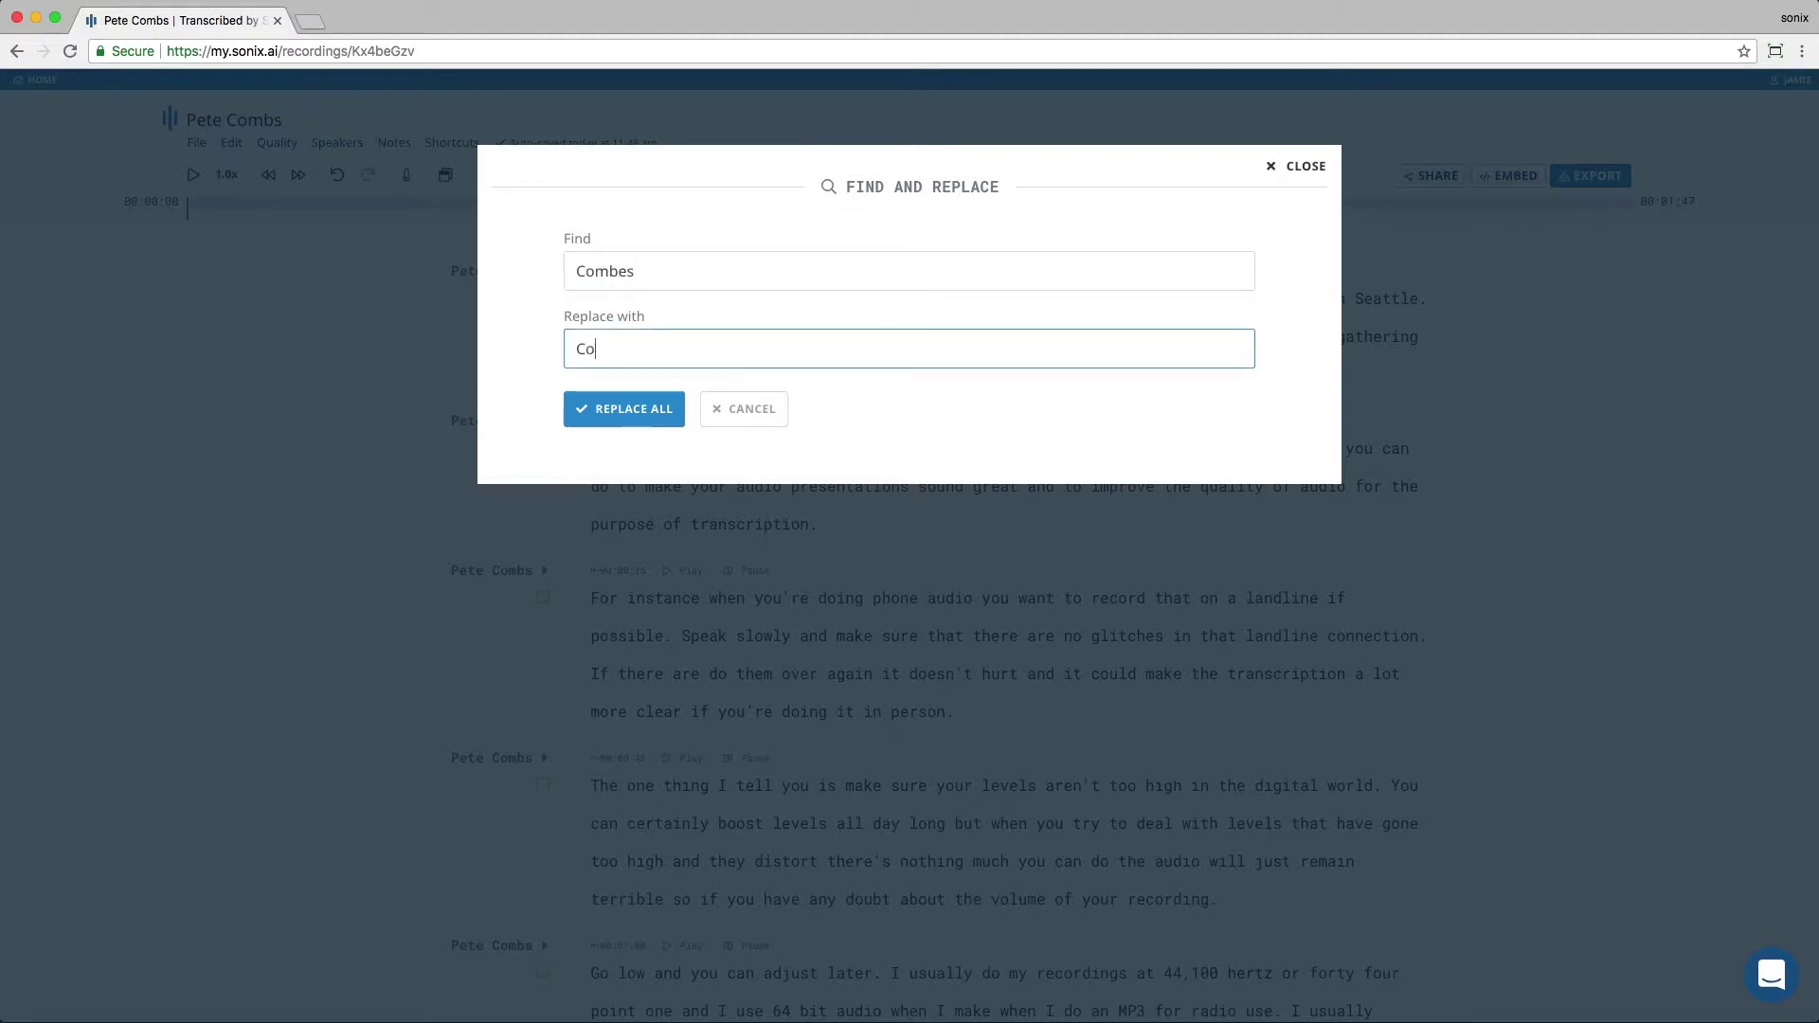
pyautogui.write('mbs')
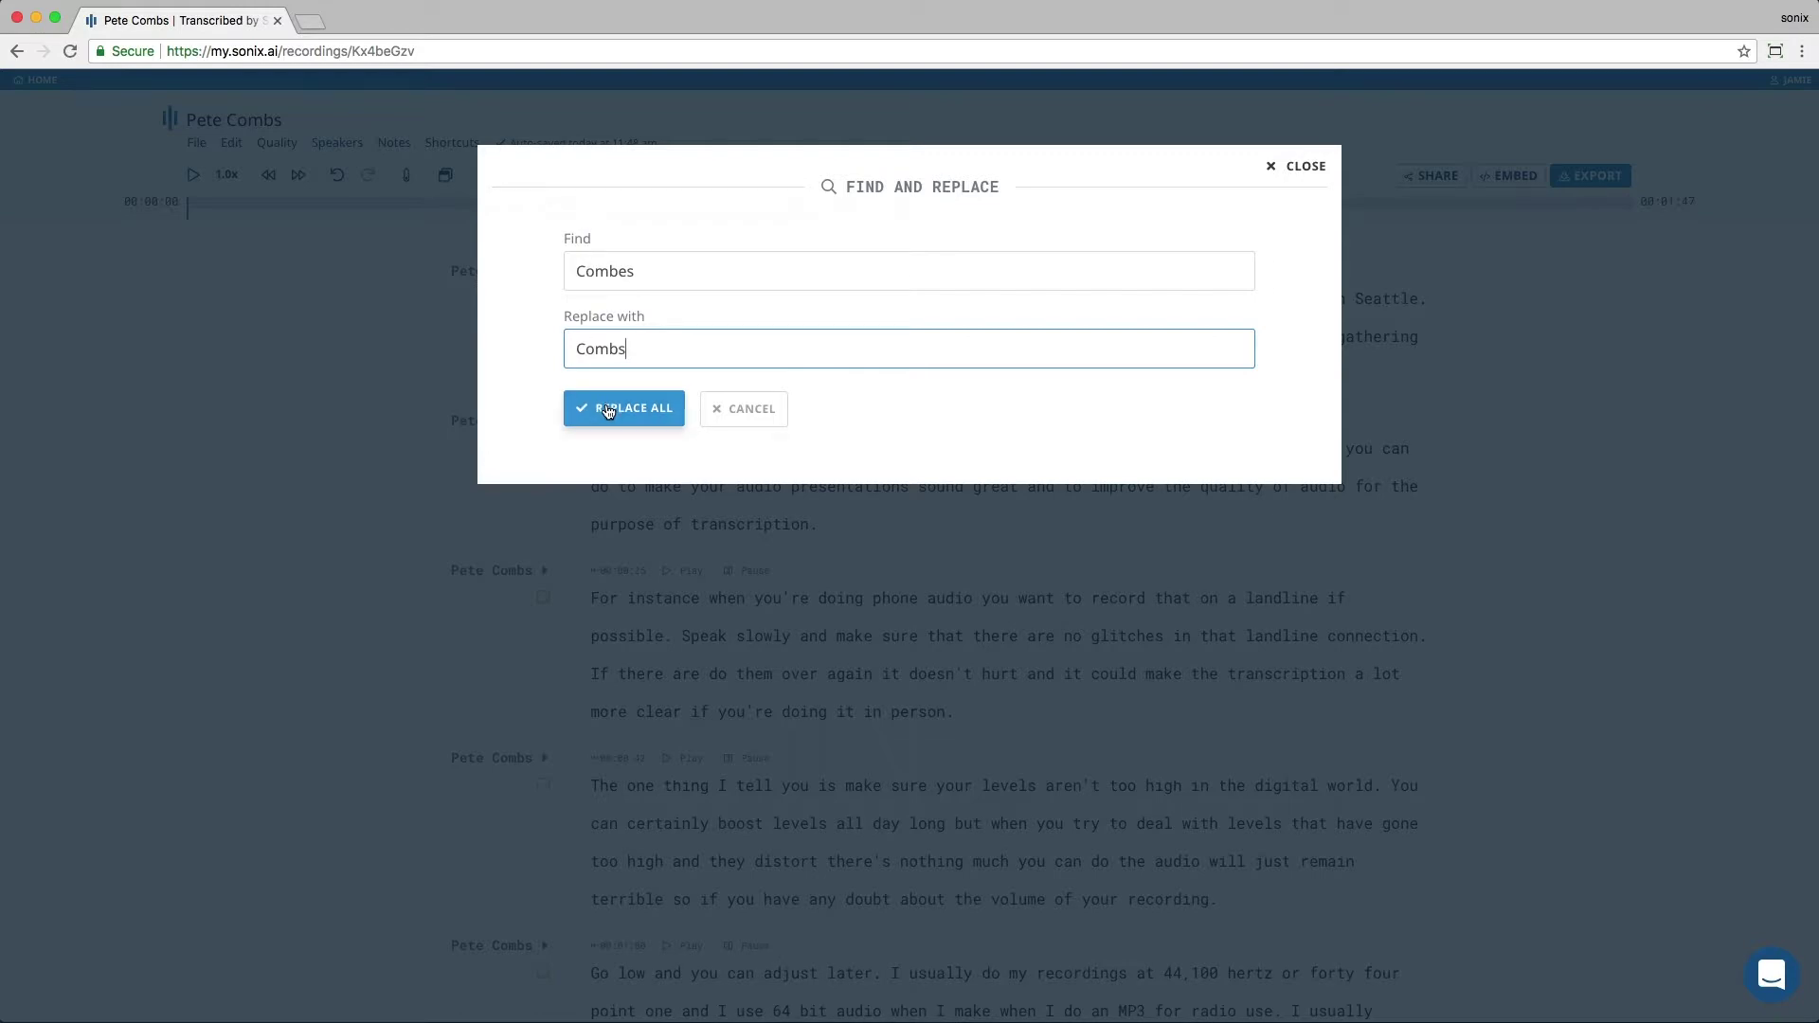
pyautogui.click(609, 410)
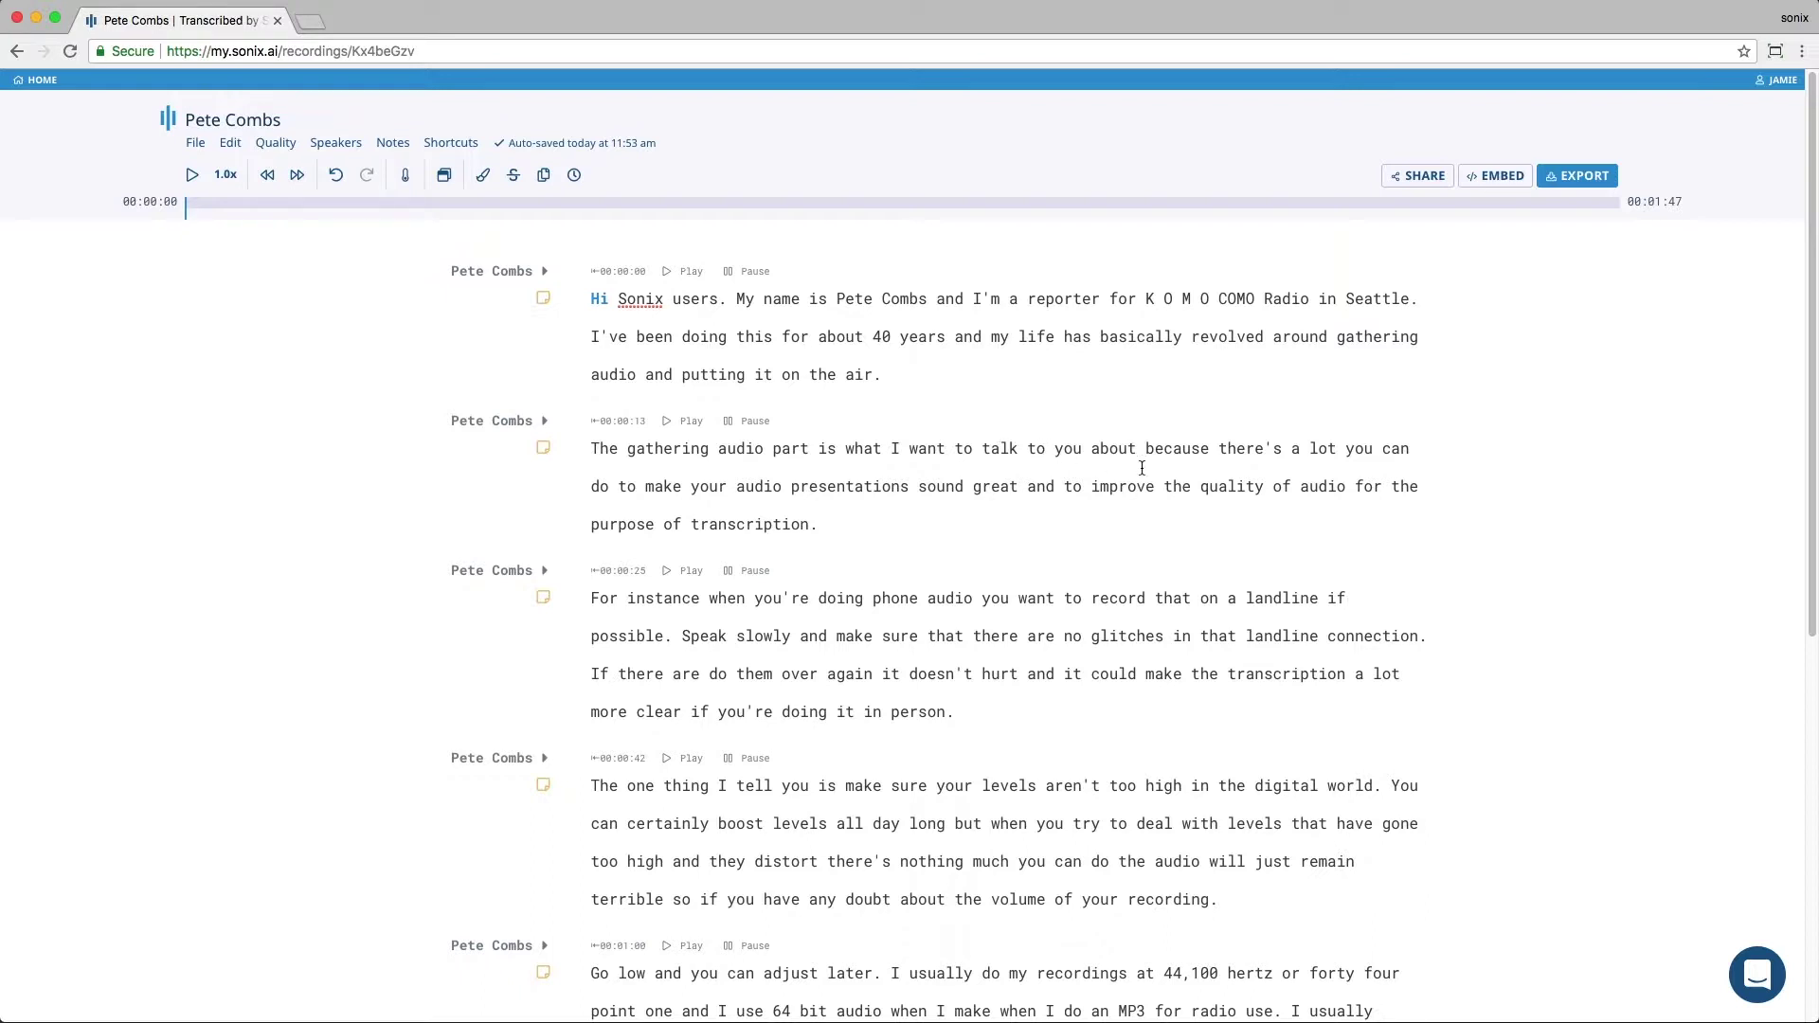
pyautogui.click(1100, 638)
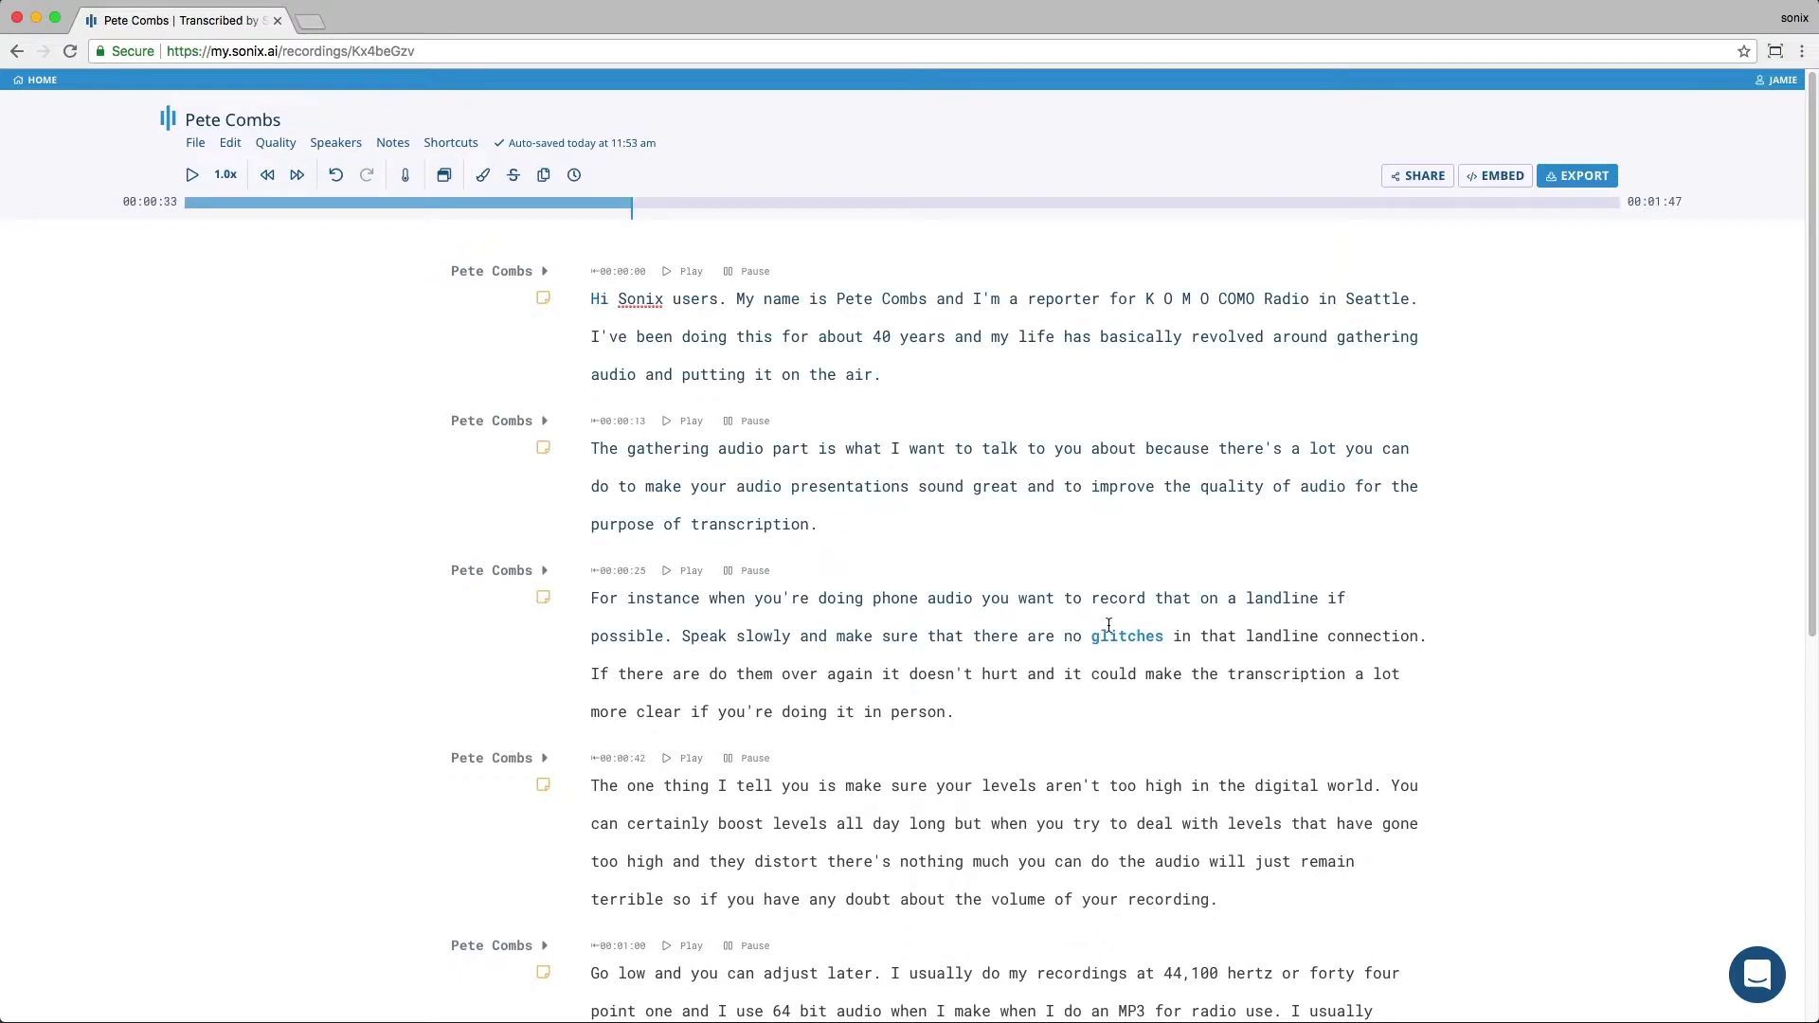
pyautogui.press('Return')
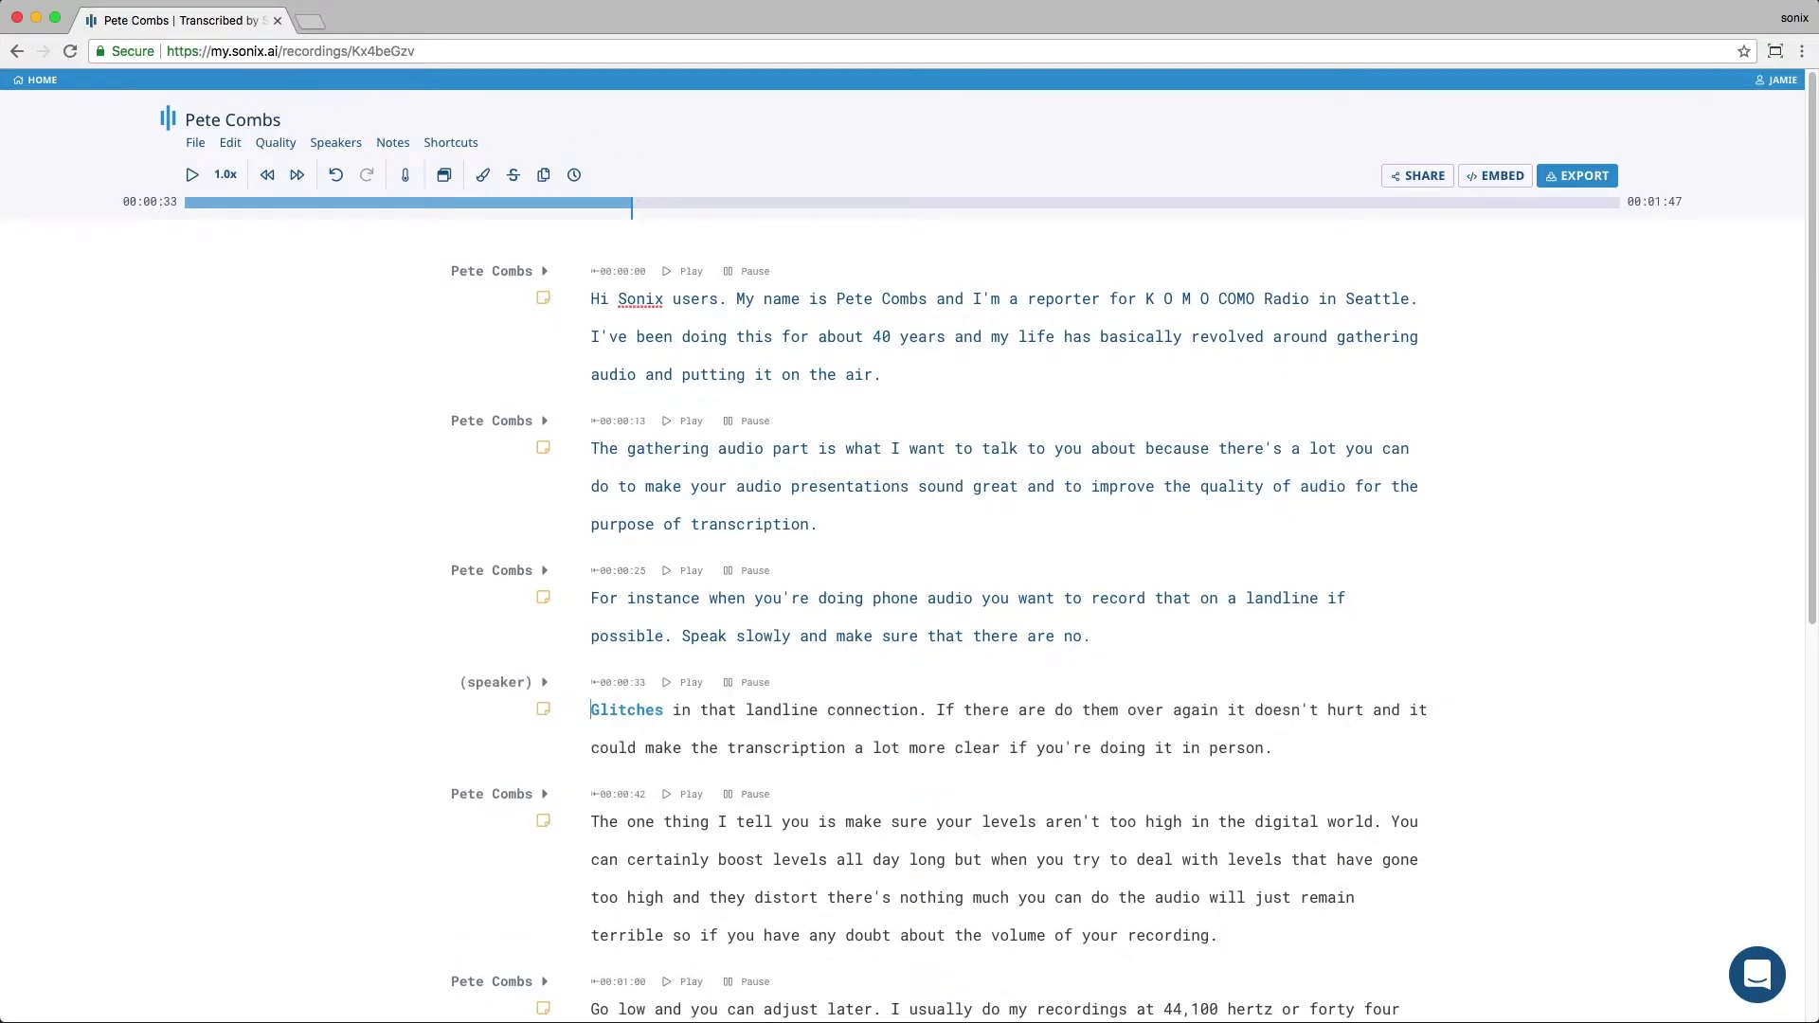
pyautogui.click(538, 684)
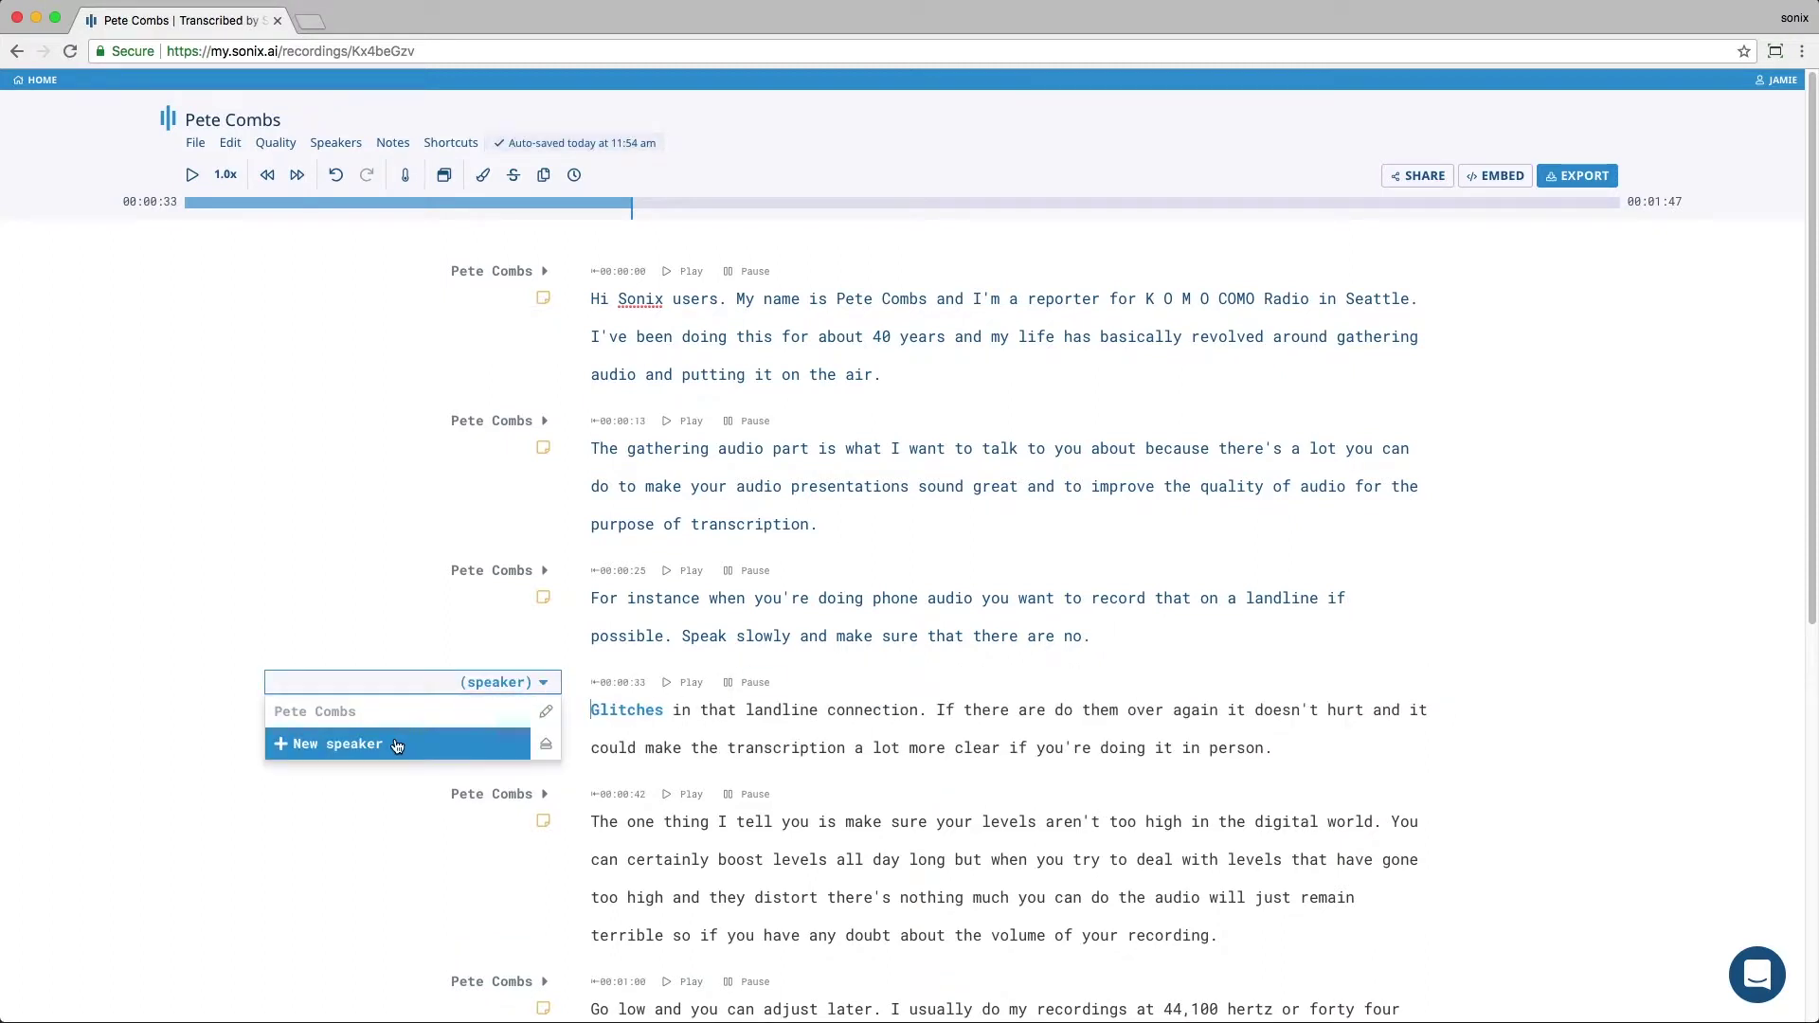
pyautogui.click(396, 744)
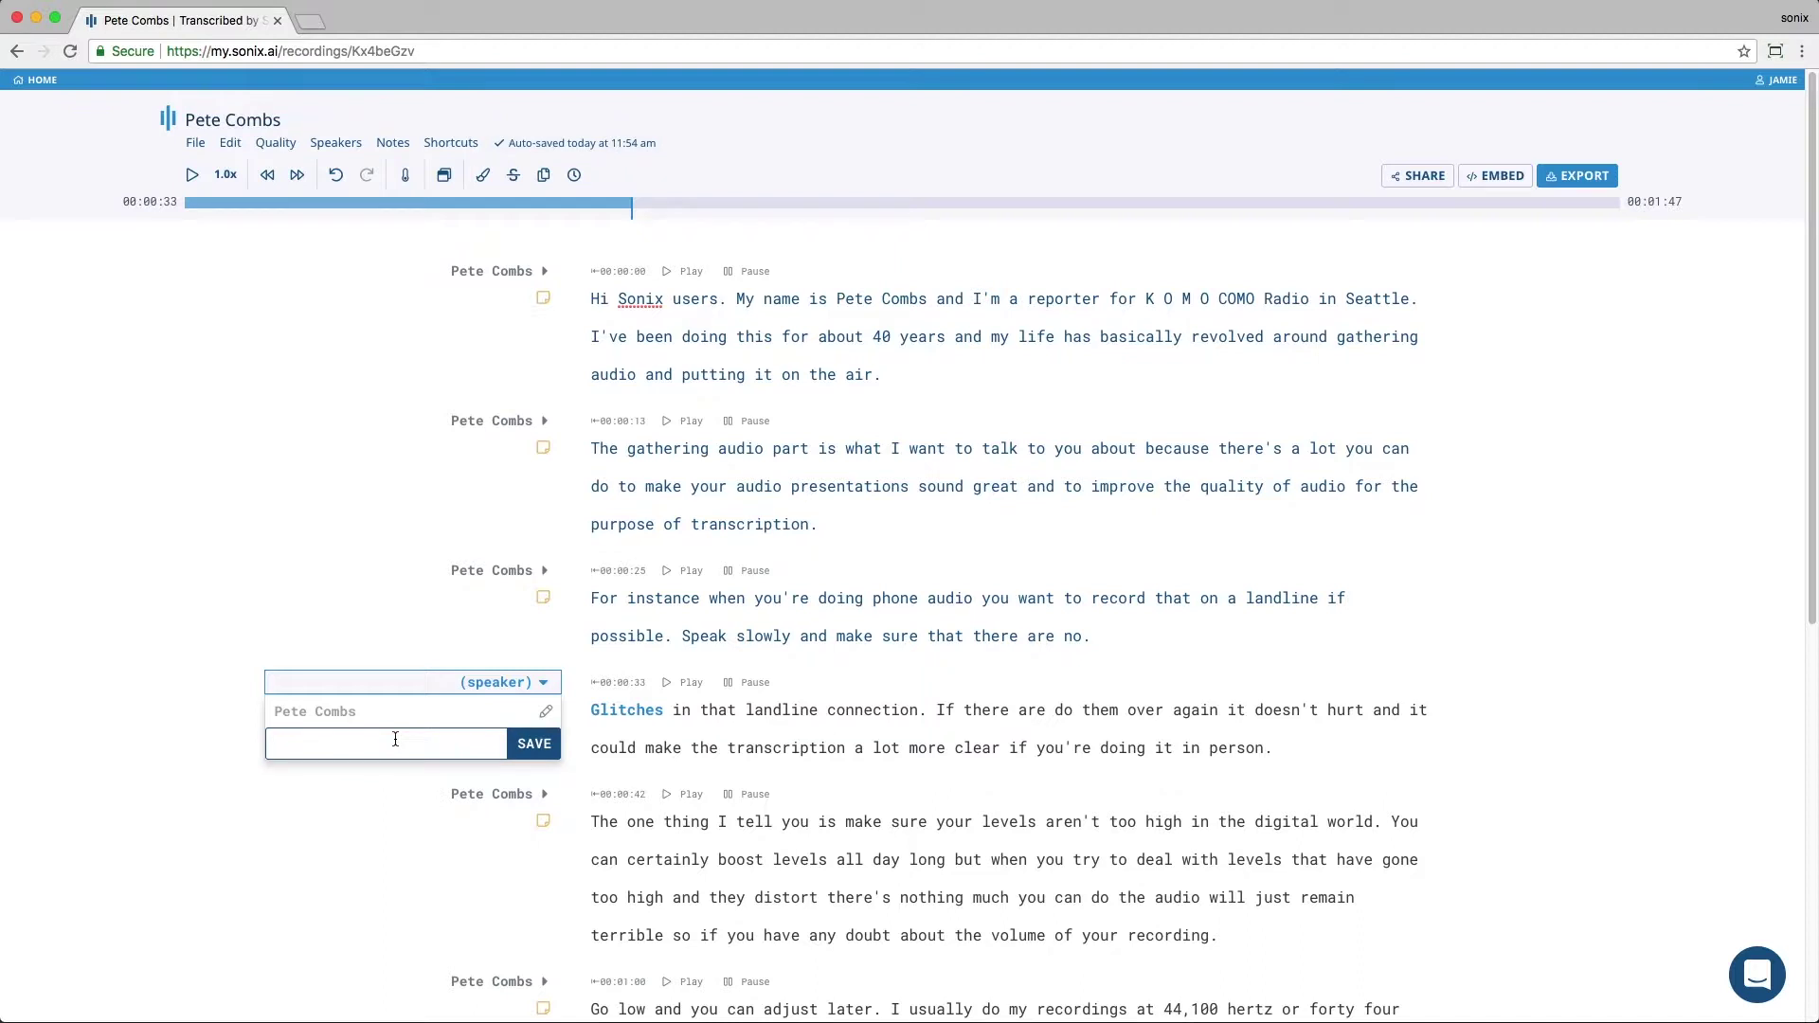
pyautogui.write('John')
pyautogui.click(523, 746)
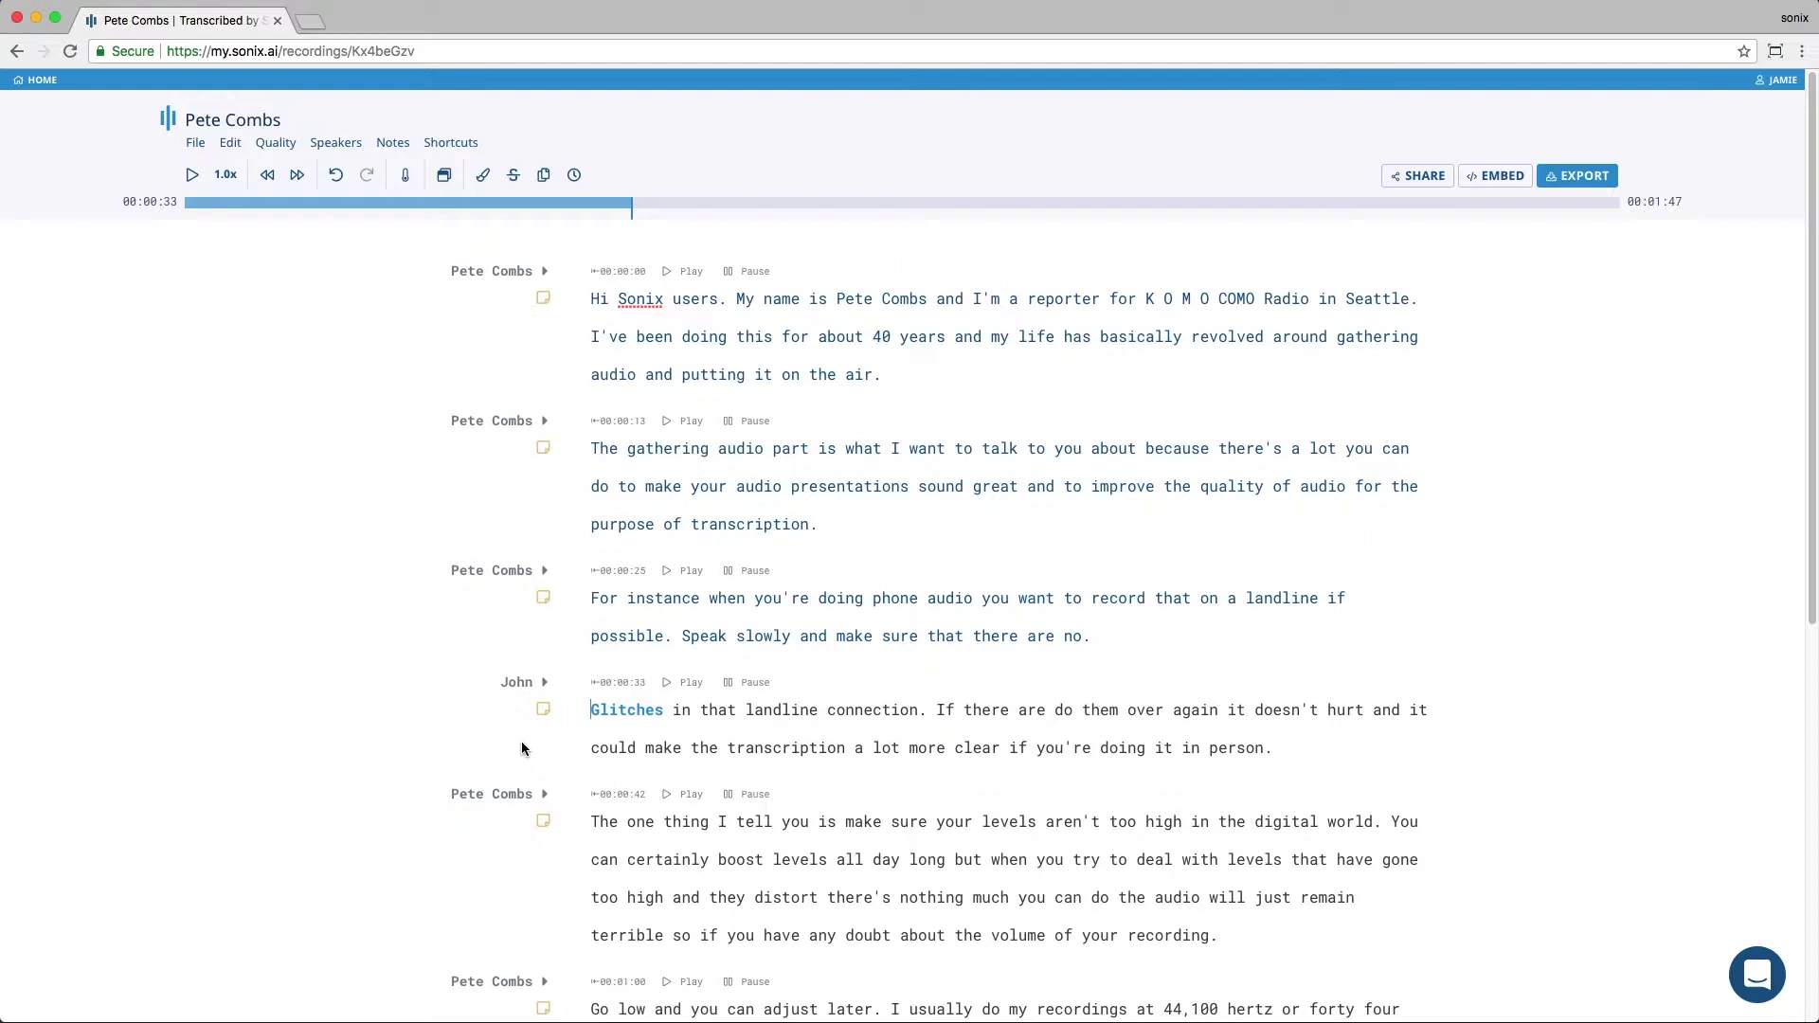
pyautogui.press('super+z')
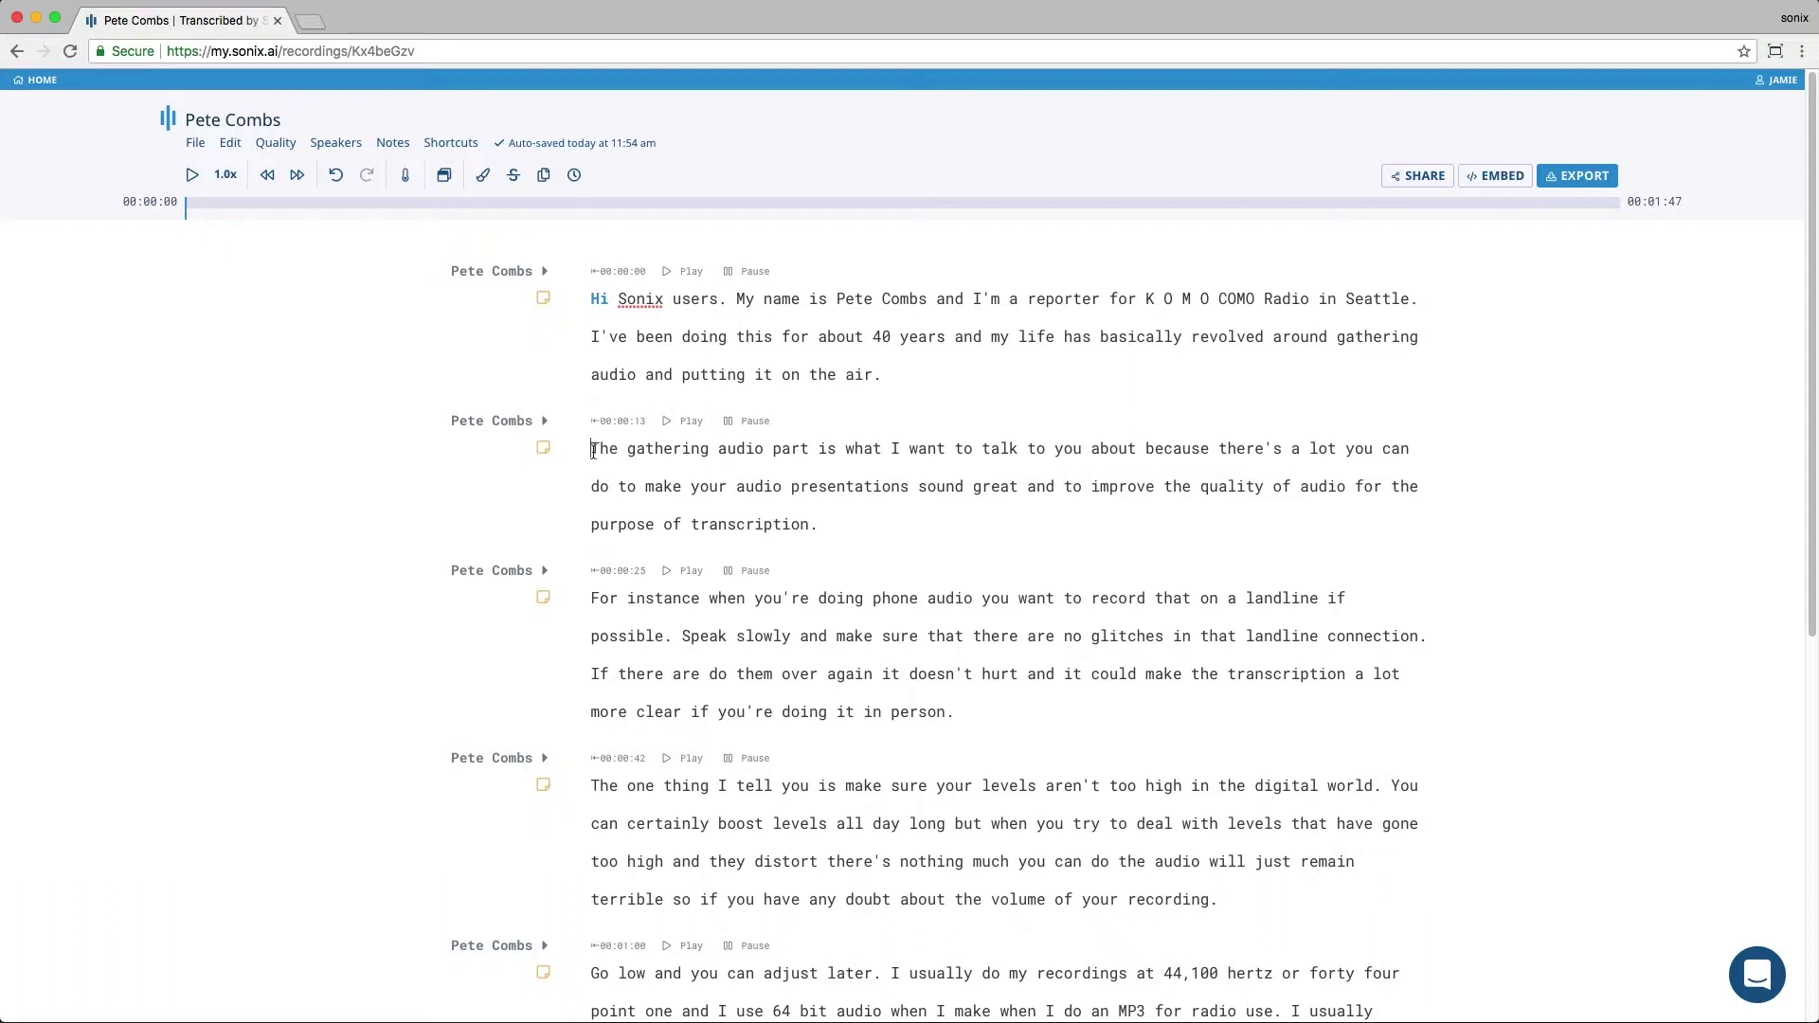
# Step: Highlight the second paragraph (00:00:13–00:00:24), then seek playback to 00:00:17
pyautogui.moveTo(591, 448); pyautogui.dragTo(913, 518)
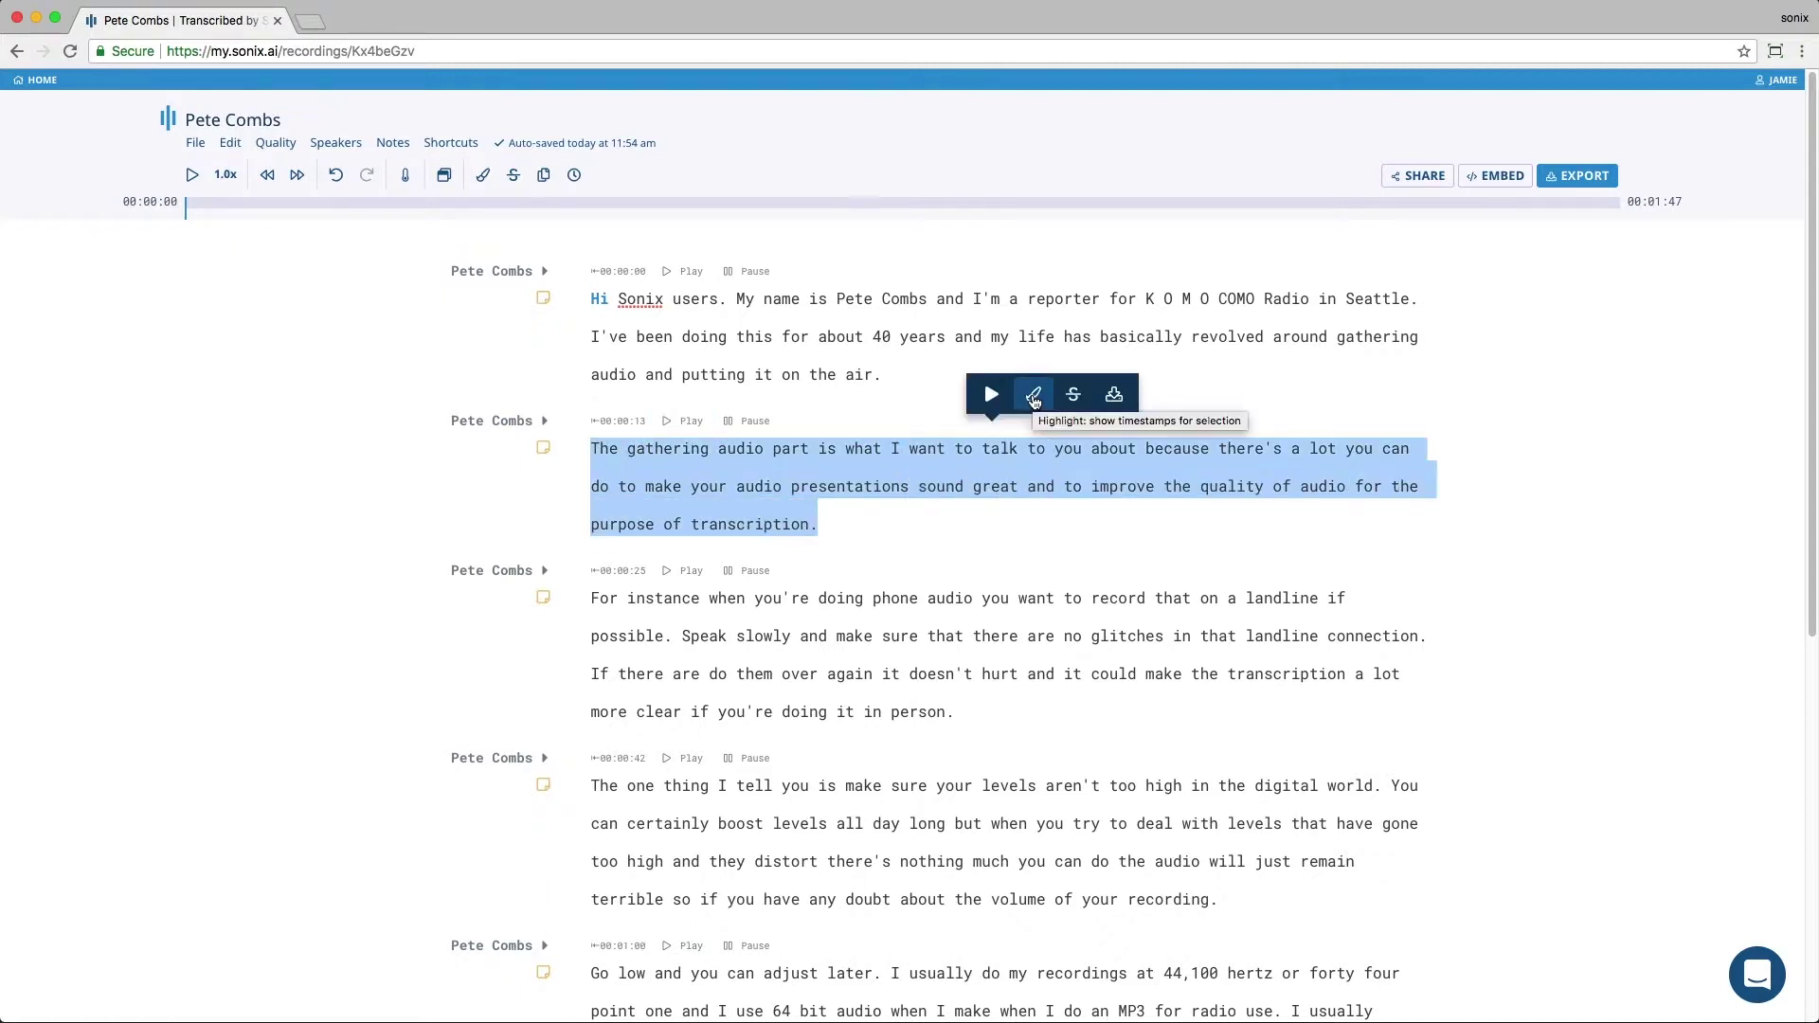
pyautogui.click(1034, 396)
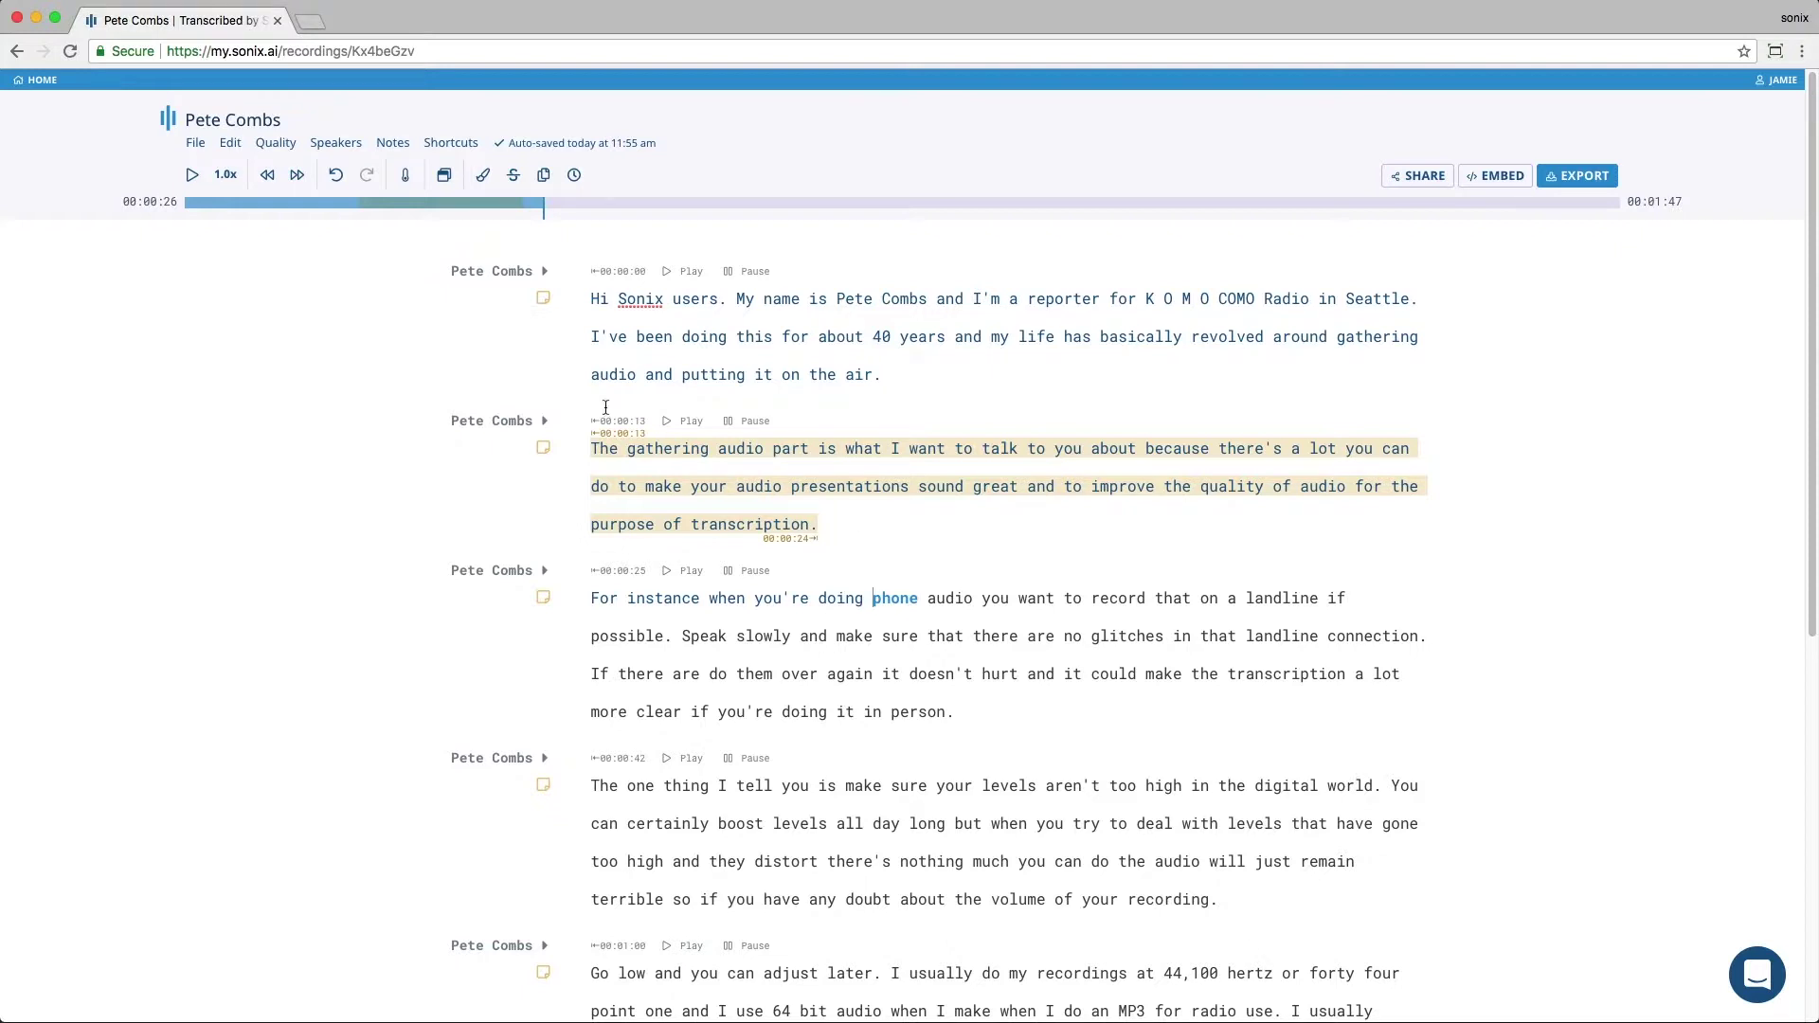
pyautogui.click(189, 216)
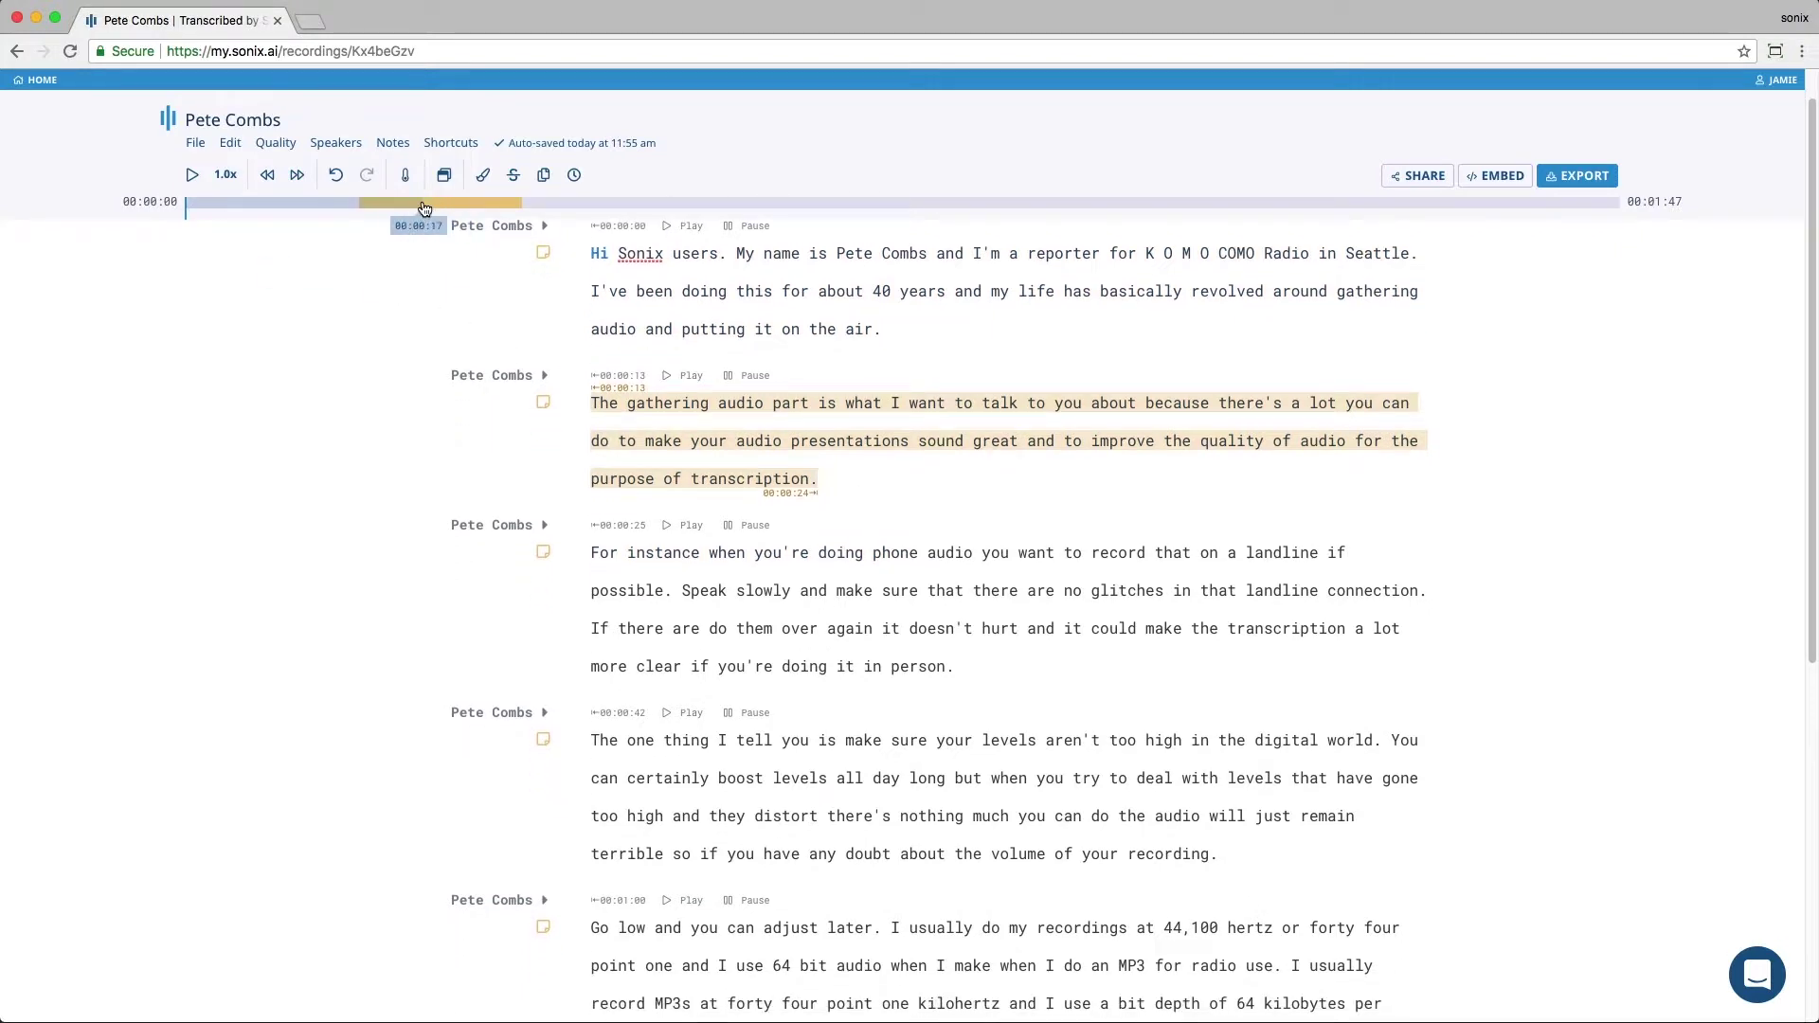
pyautogui.click(426, 205)
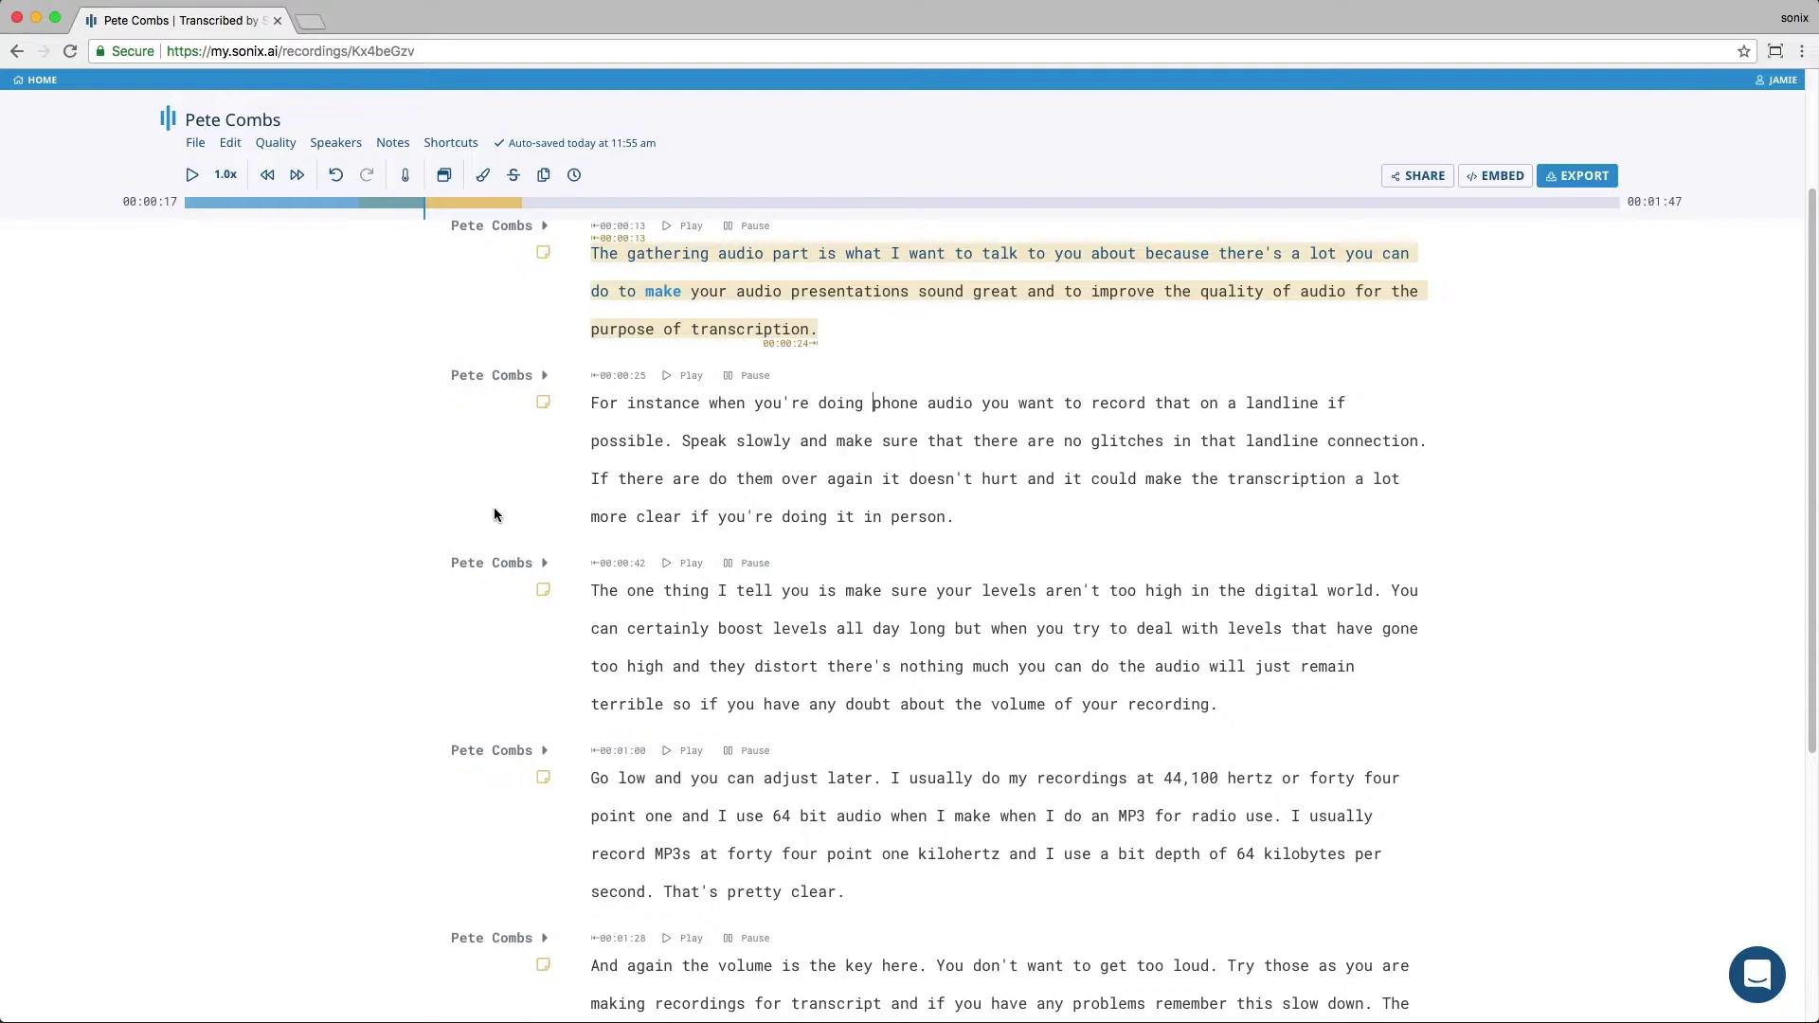
# Step: Strike through the passage from 'Speak slowly' to 'in person.'
pyautogui.moveTo(957, 517); pyautogui.dragTo(694, 452)
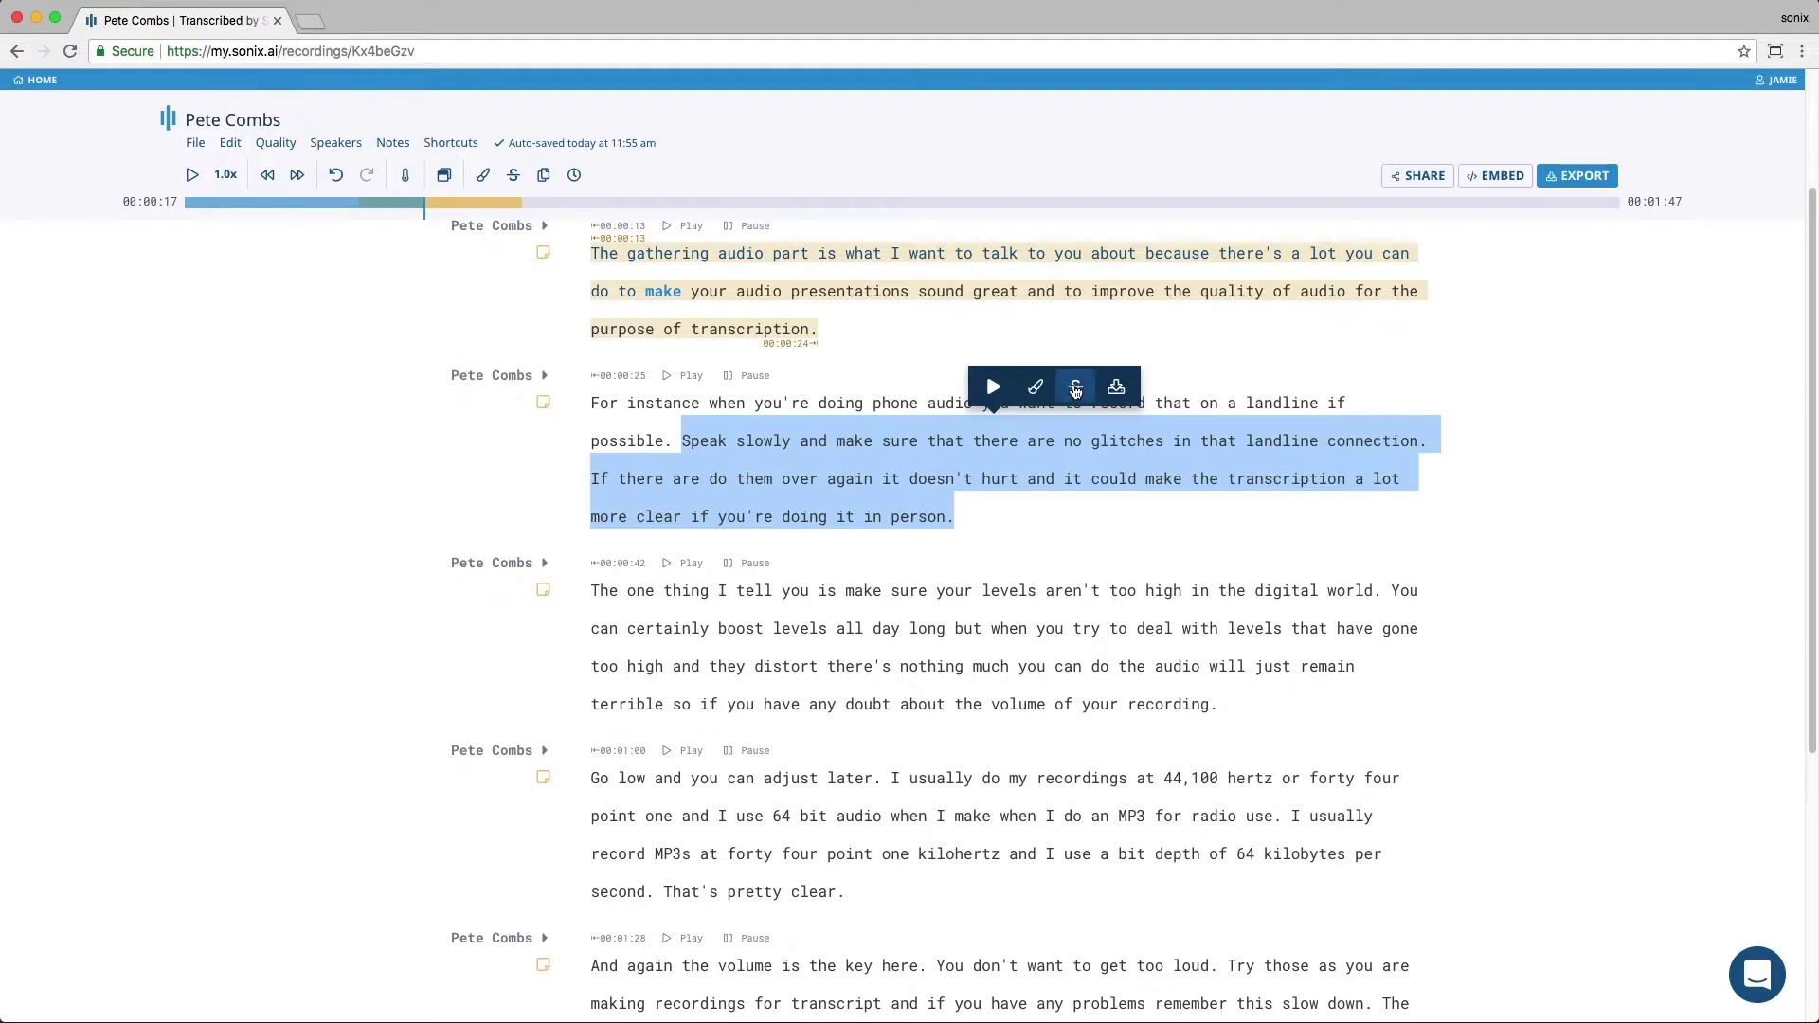
pyautogui.click(1077, 388)
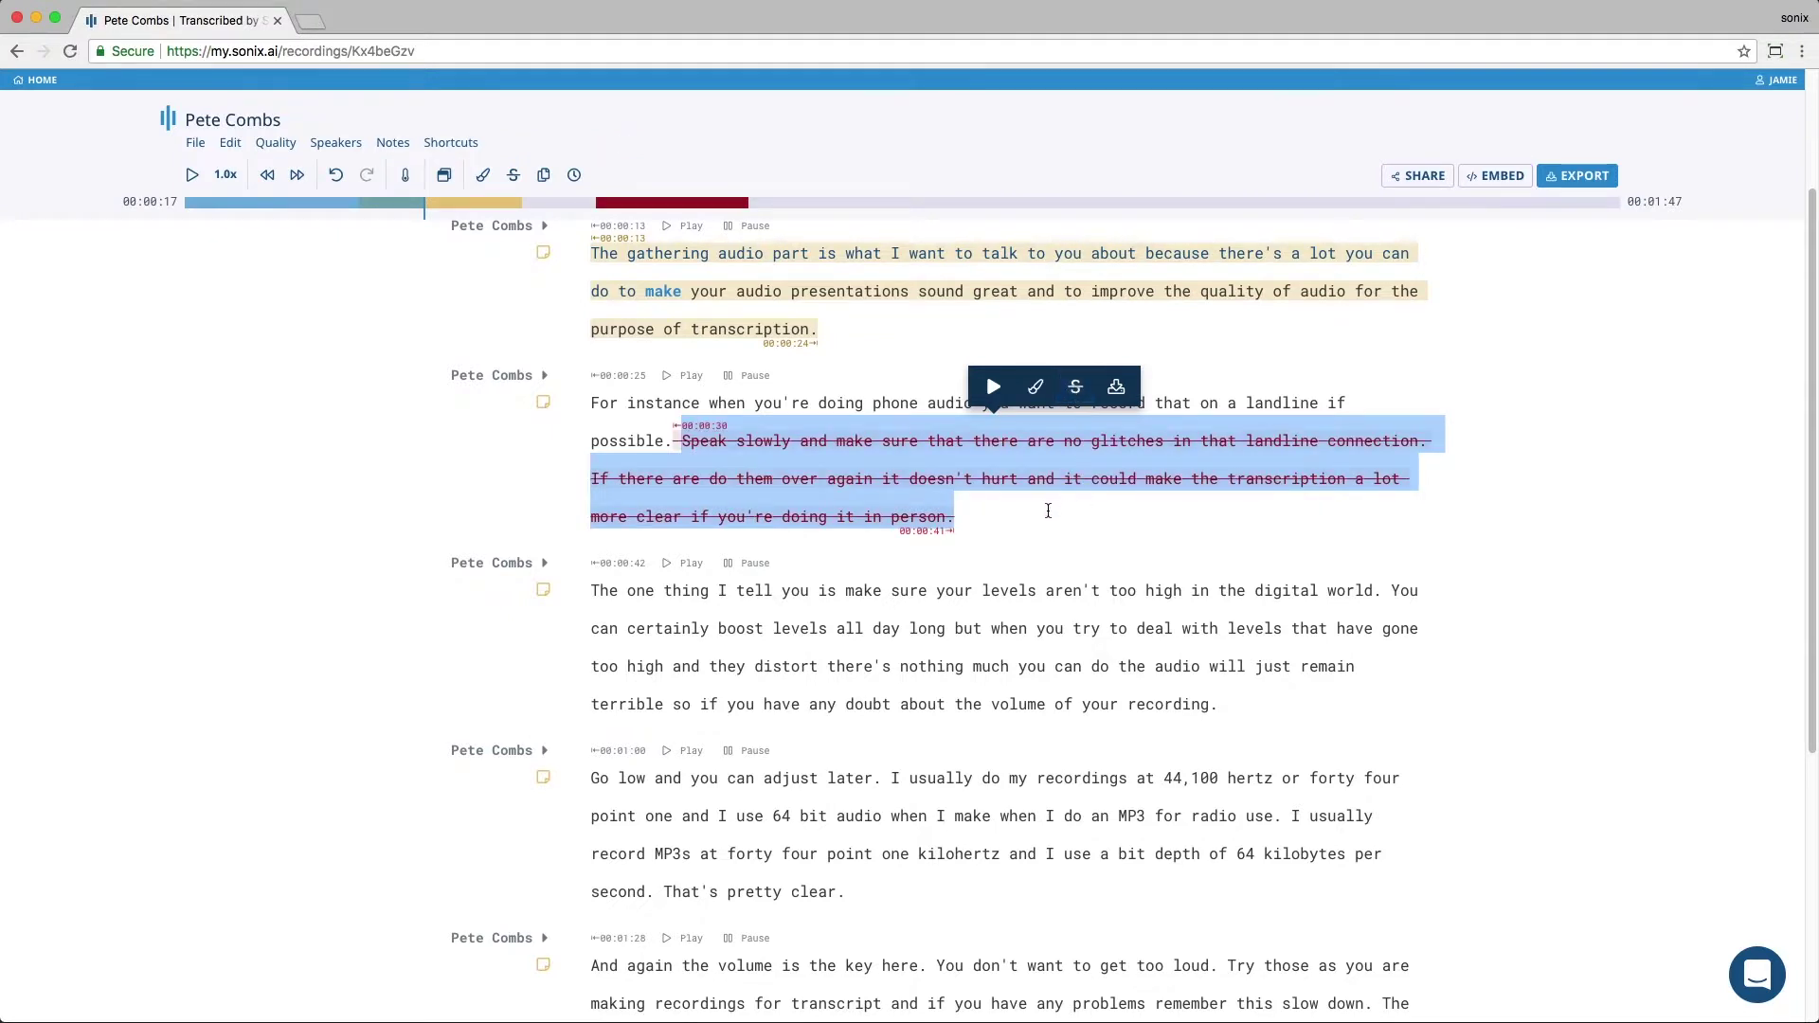
pyautogui.click(938, 593)
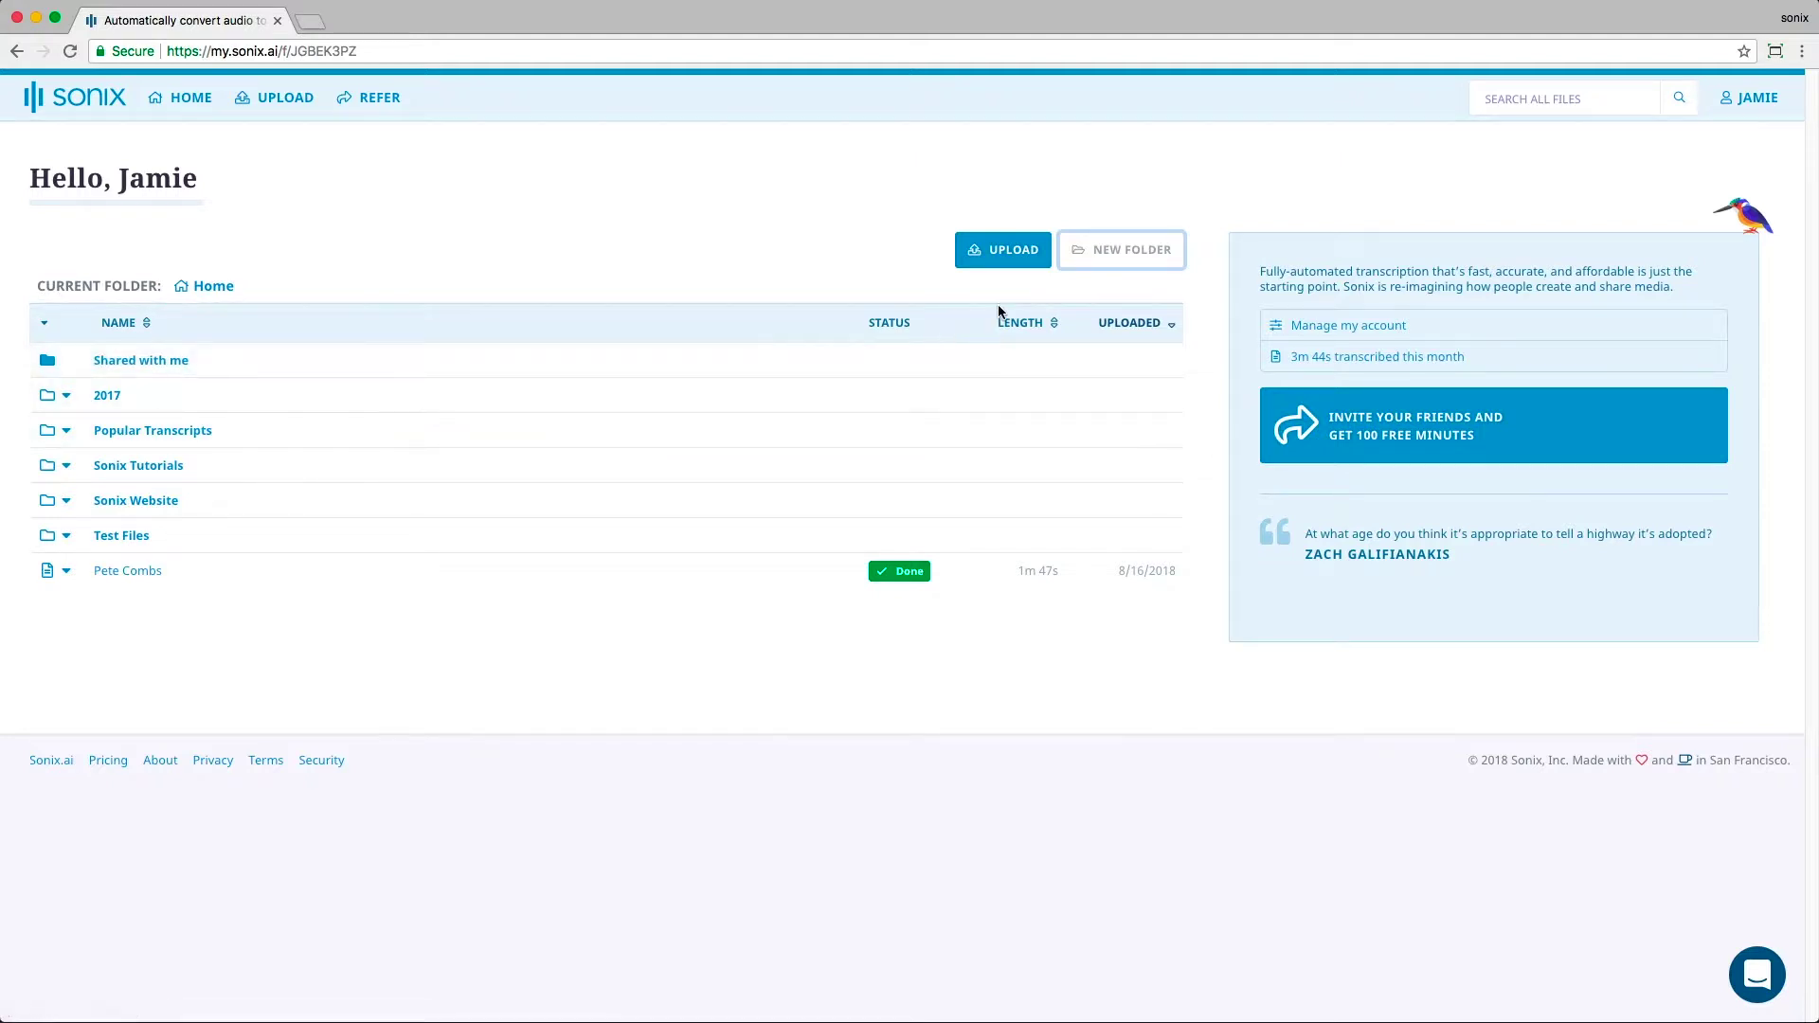
# Step: Create a new folder named 'Recording Tips'
pyautogui.click(1106, 253)
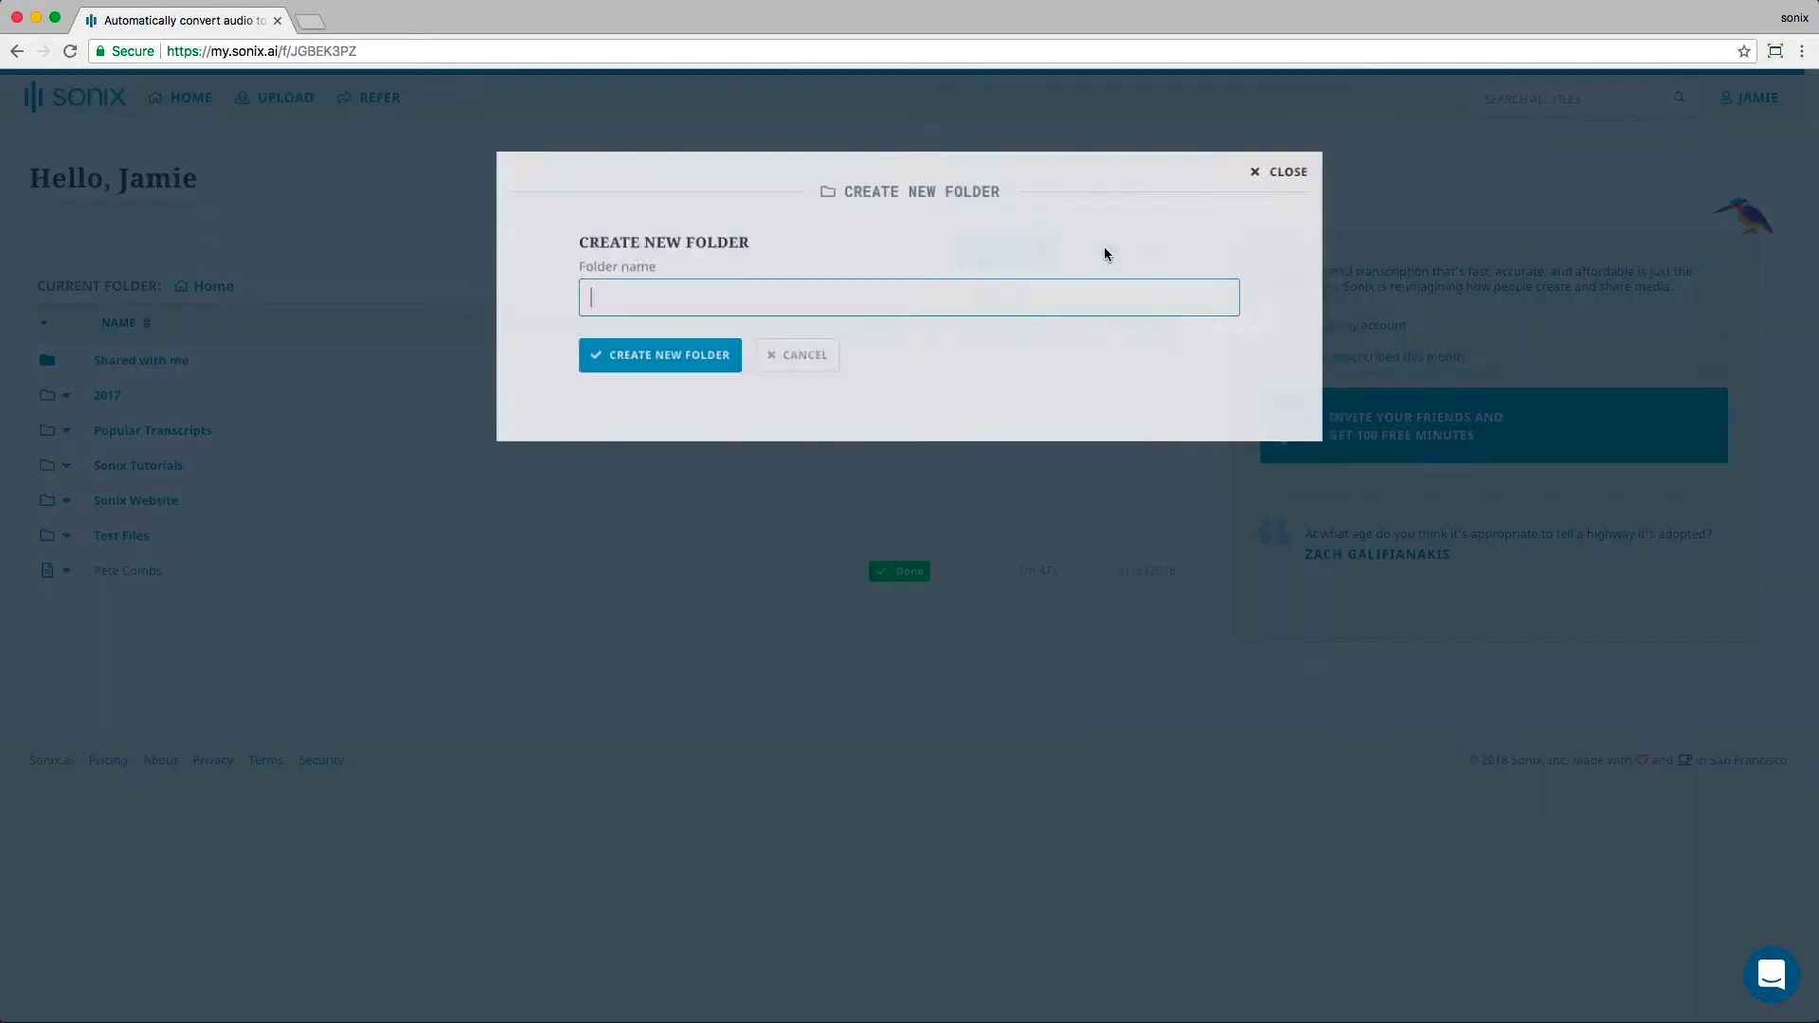
pyautogui.write('Rec')
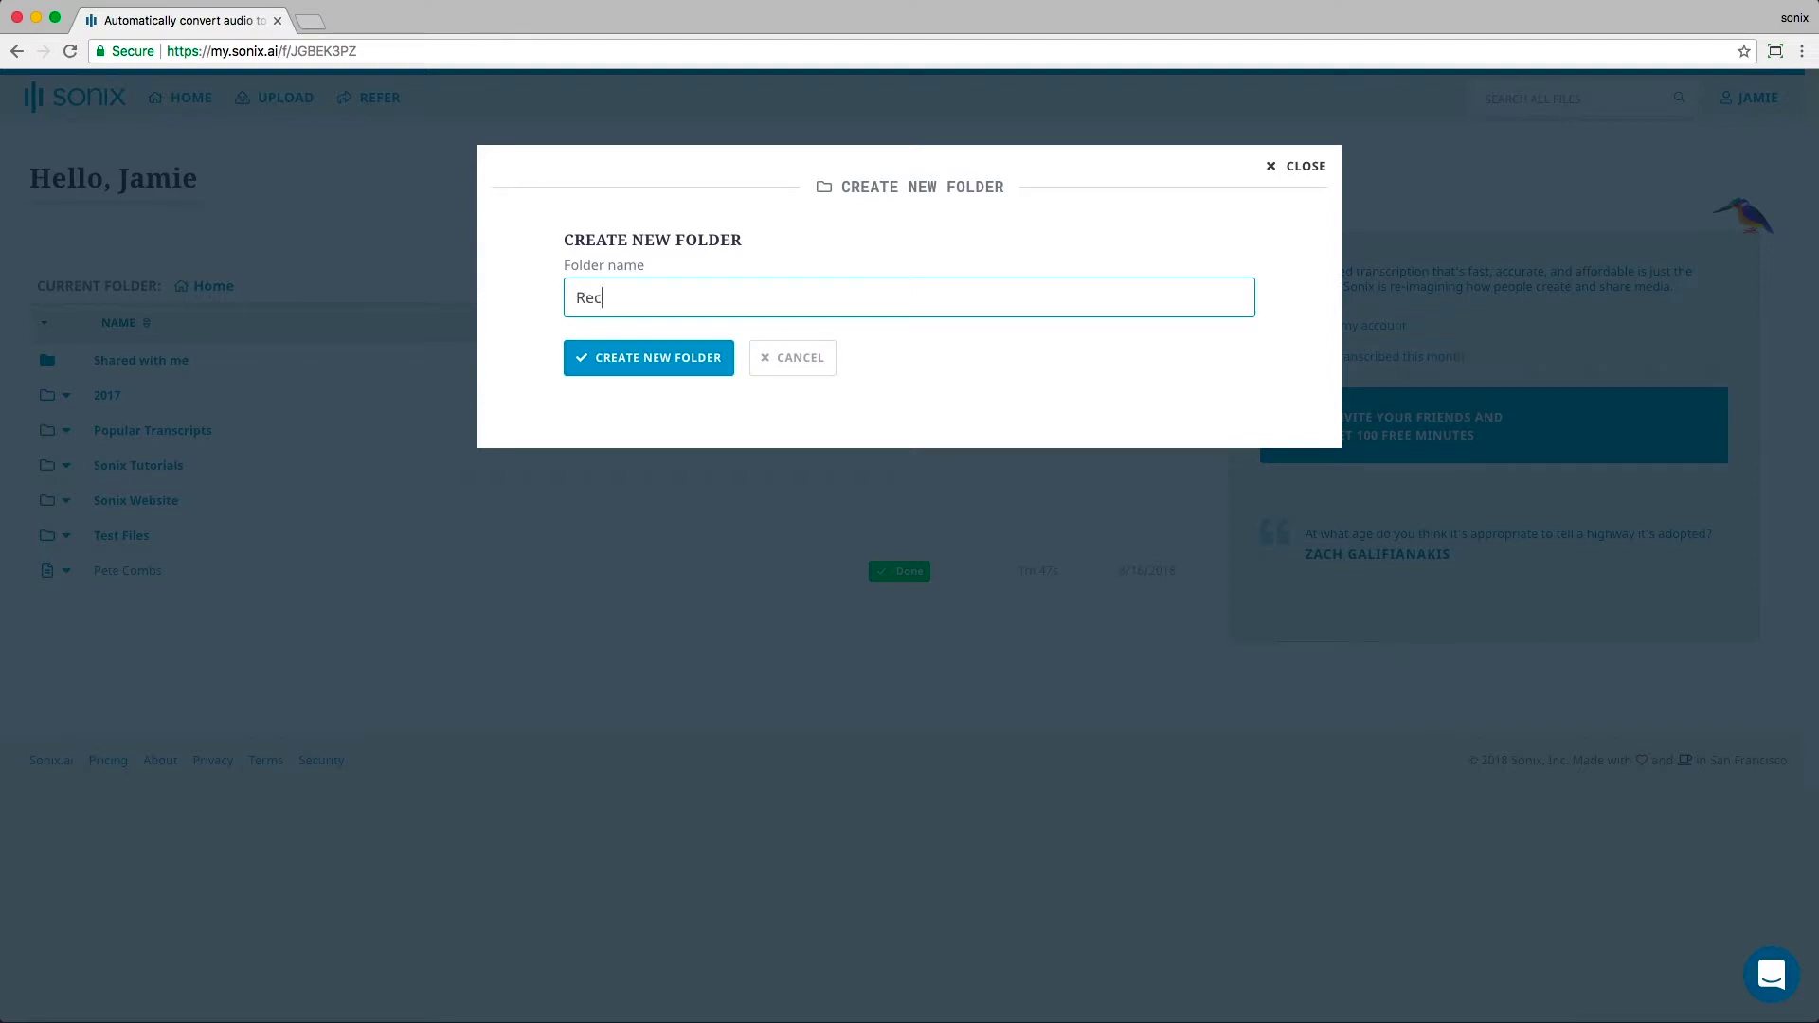
pyautogui.write('ording Tips')
pyautogui.click(664, 357)
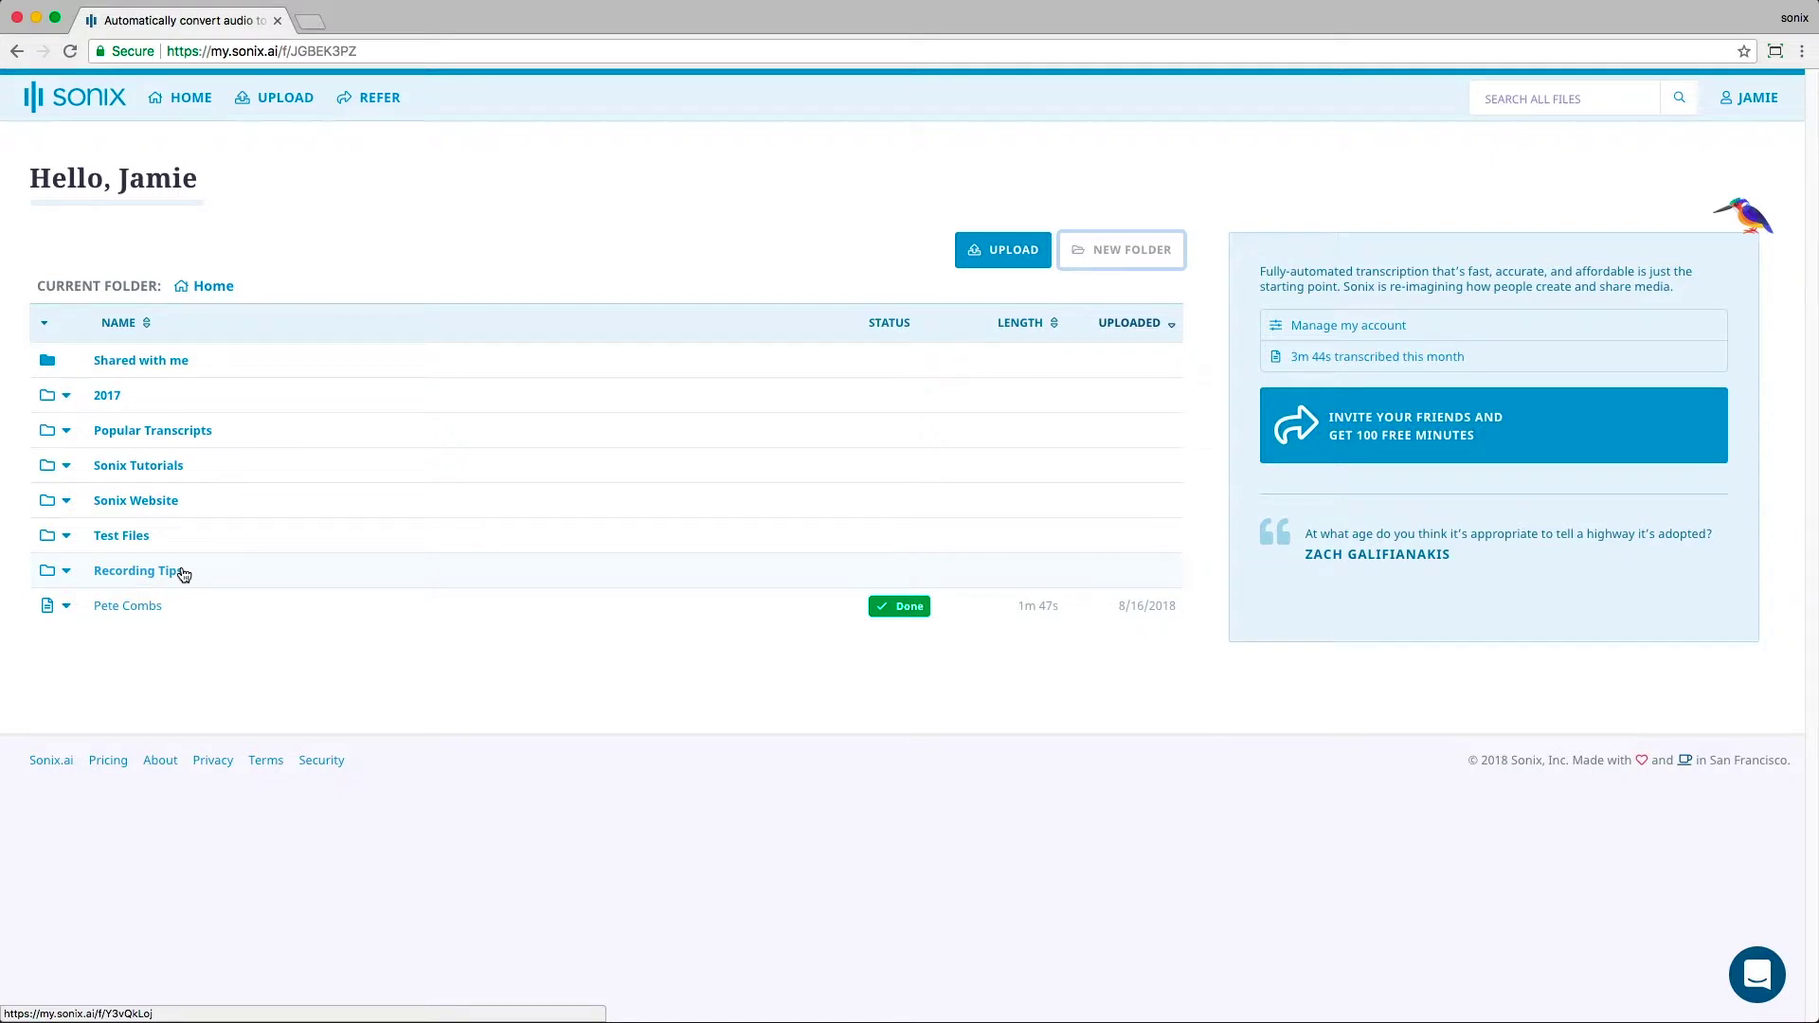
# Step: Move the transcript into the Recording Tips folder
pyautogui.click(66, 572)
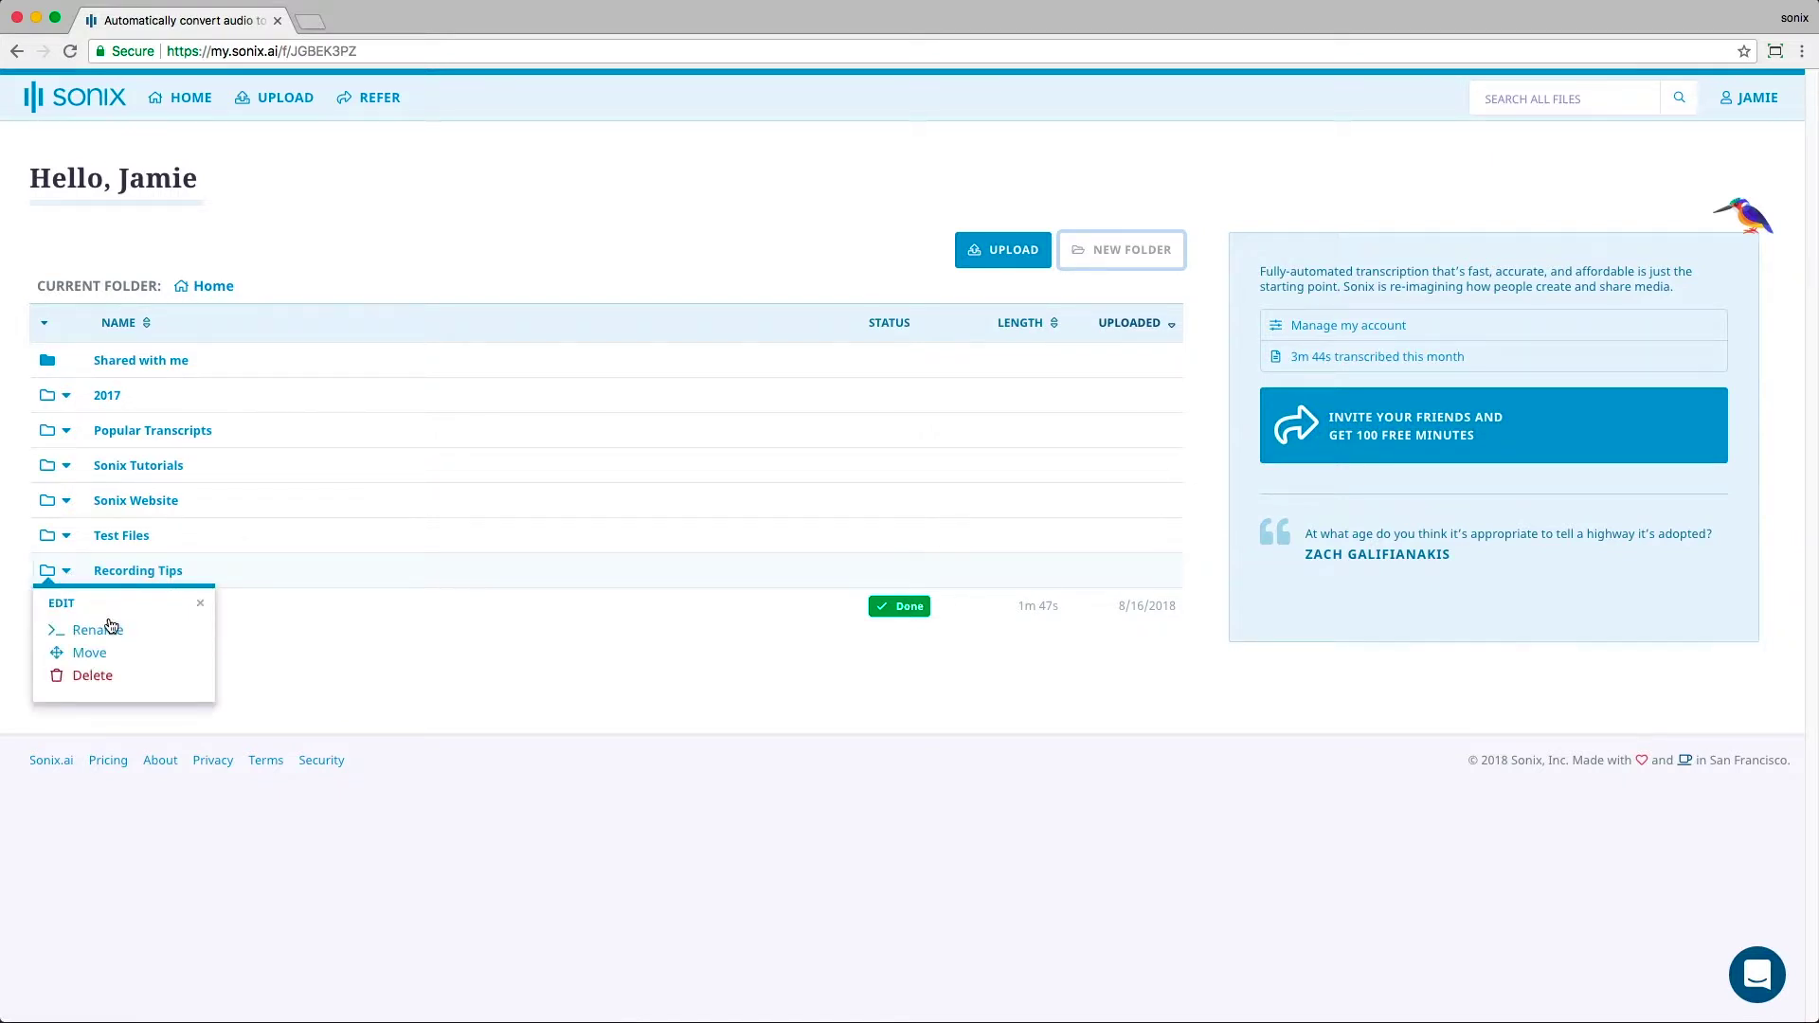
pyautogui.click(270, 658)
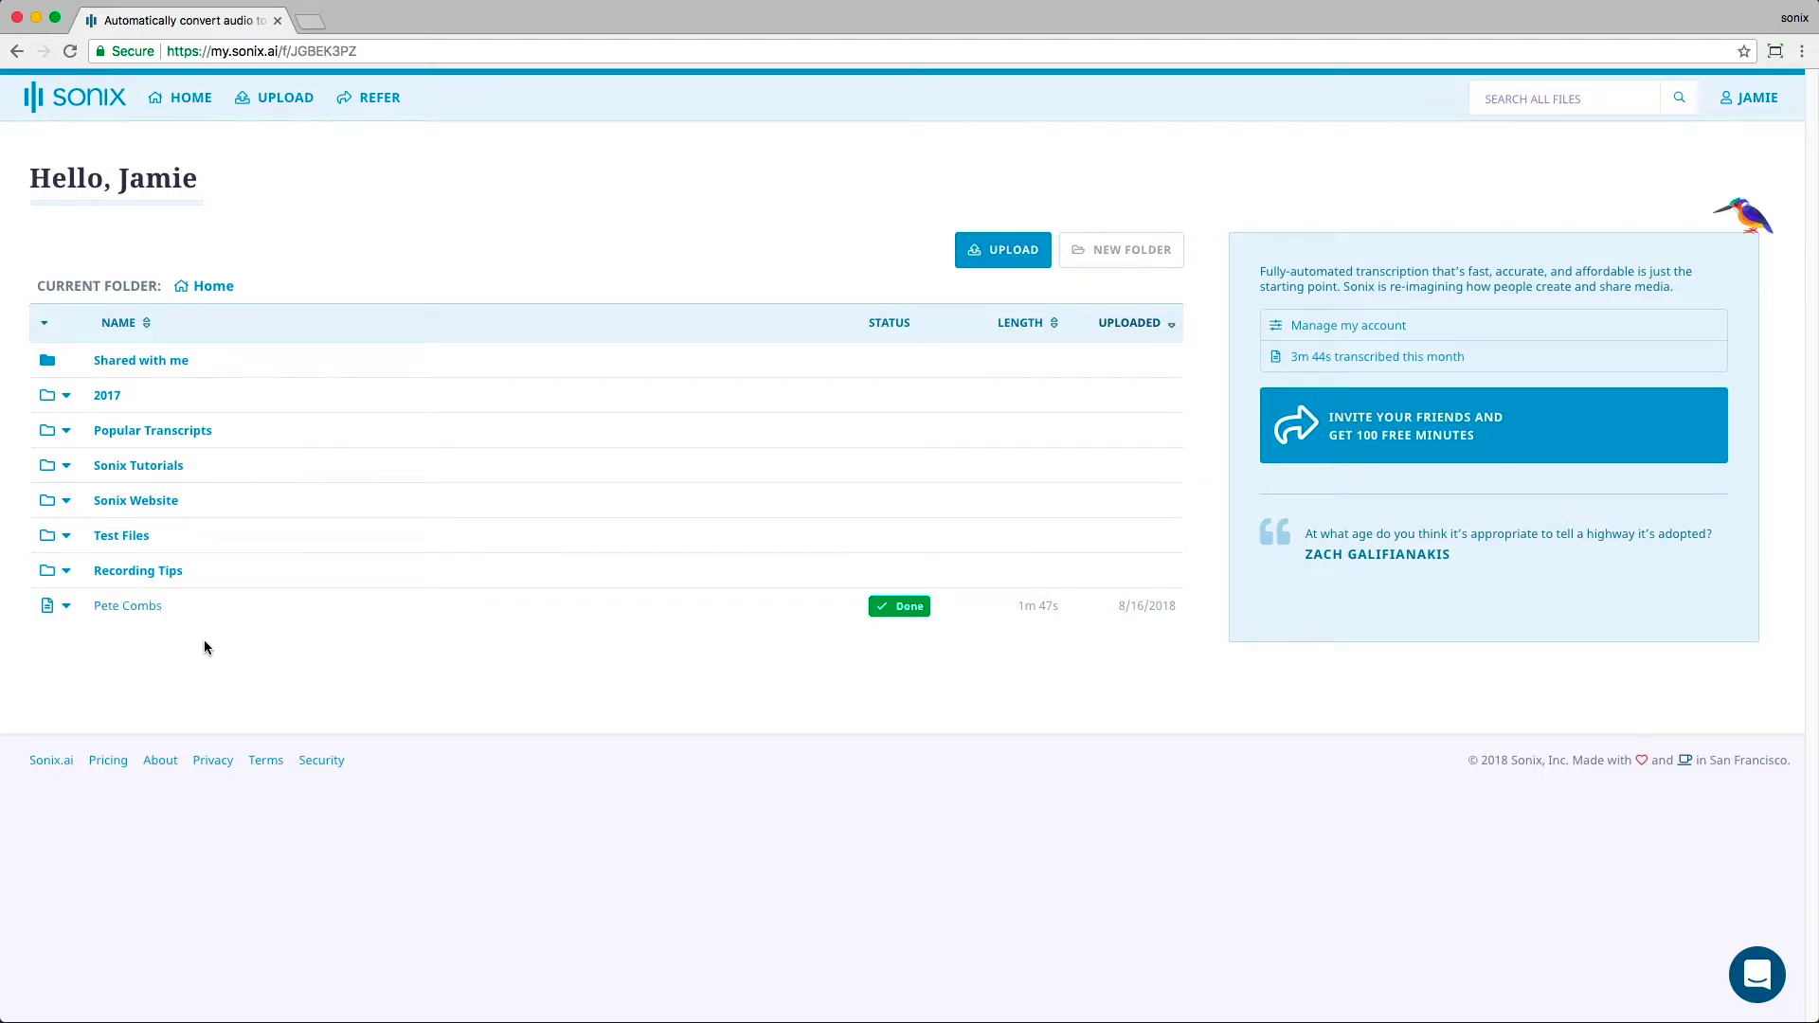
pyautogui.moveTo(144, 617); pyautogui.dragTo(170, 581)
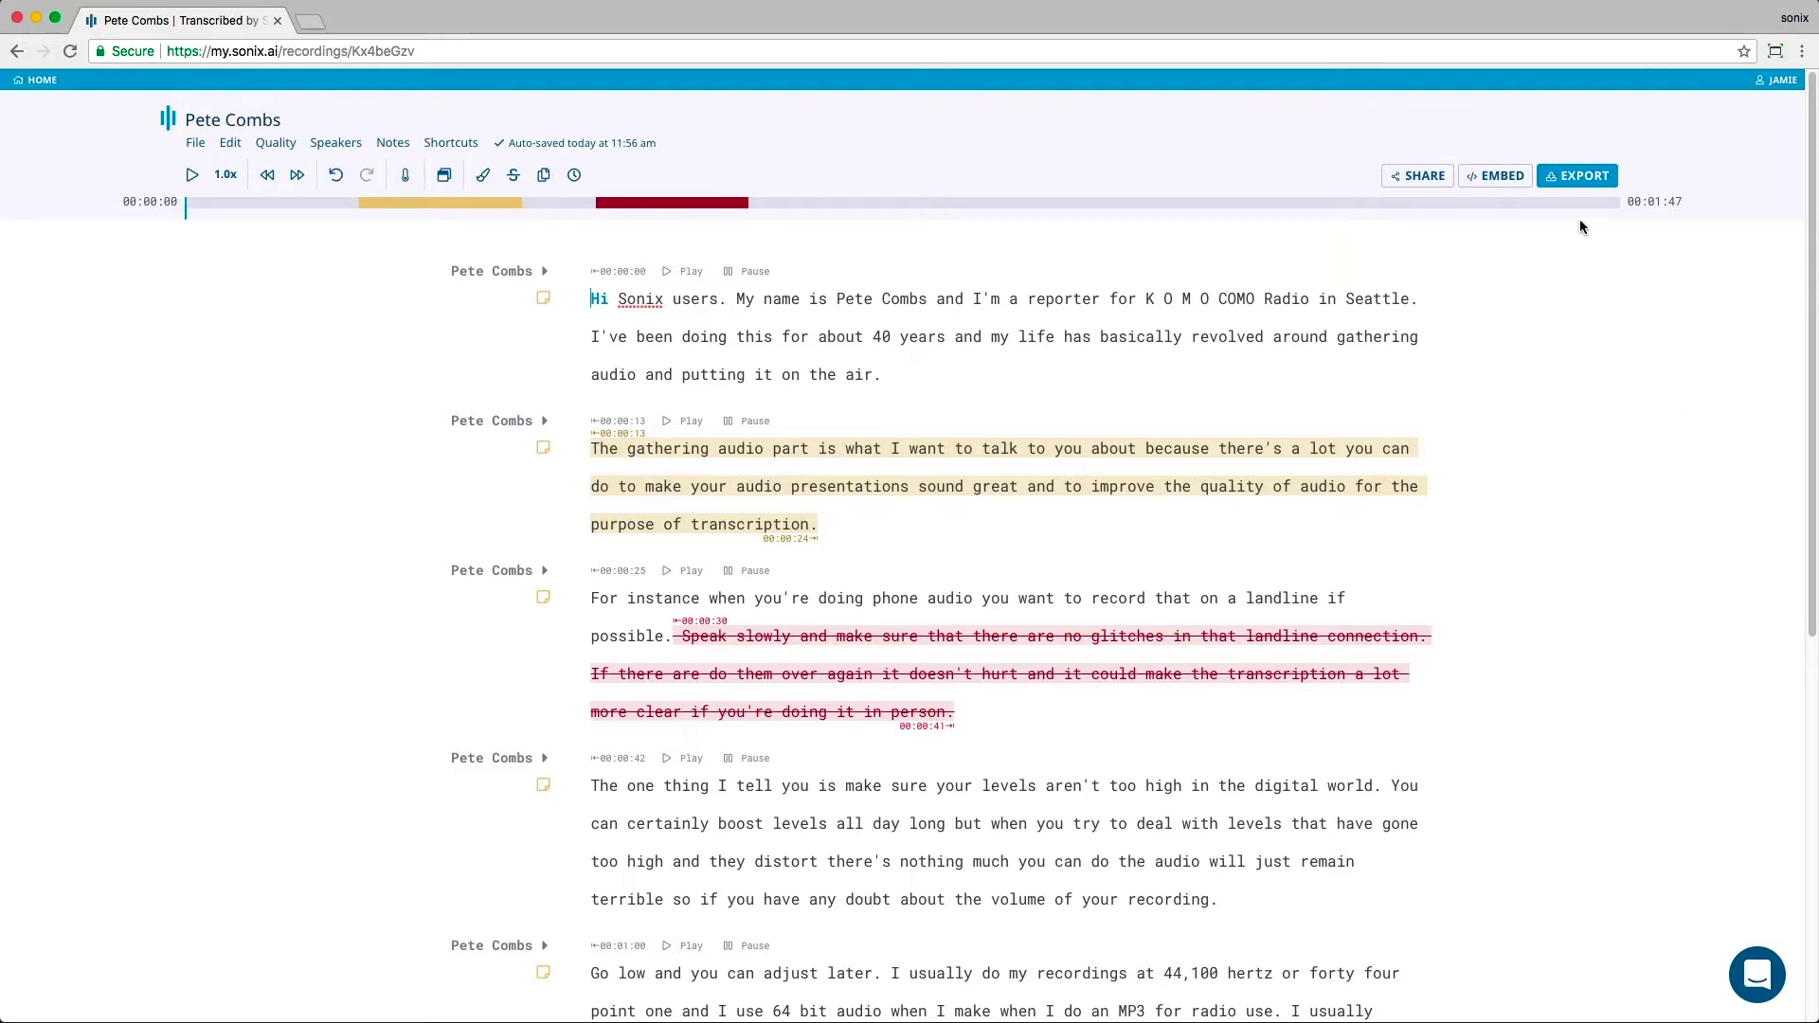
# Step: Invite the recipient's email address to the transcript with 'Can view only' permission
pyautogui.click(1419, 176)
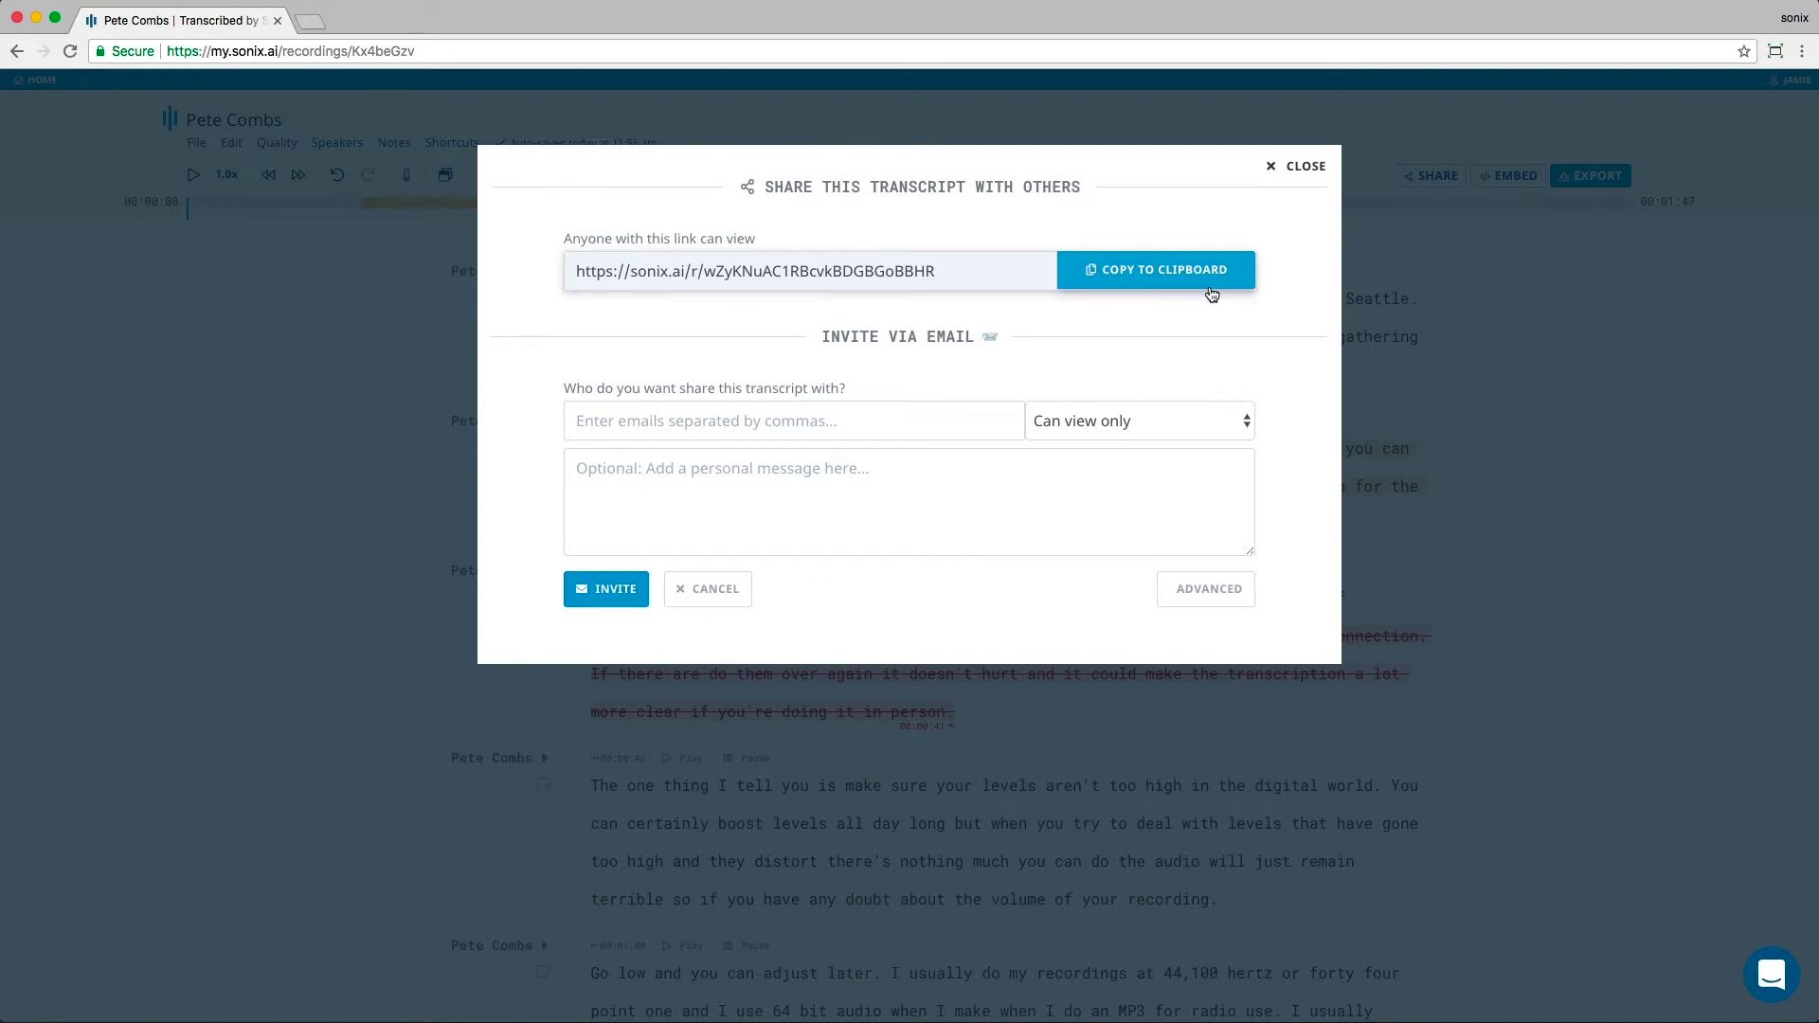
pyautogui.press('Tab')
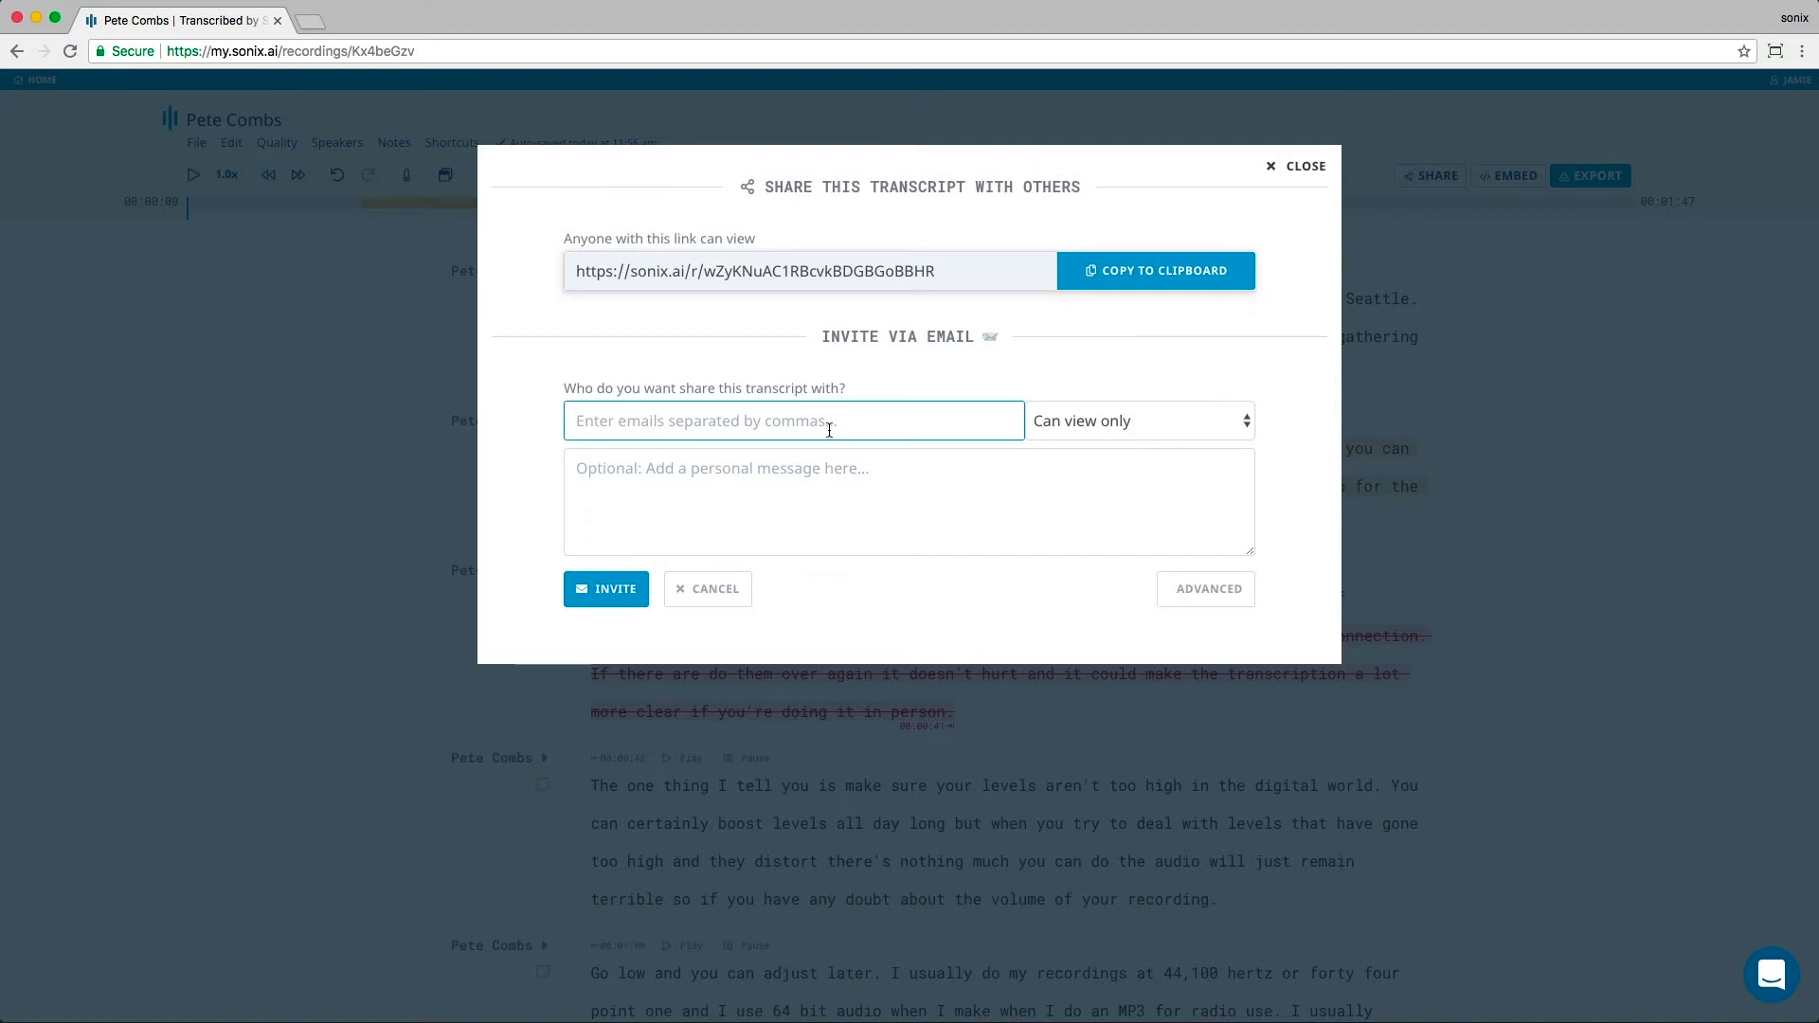
pyautogui.write('mary@exa')
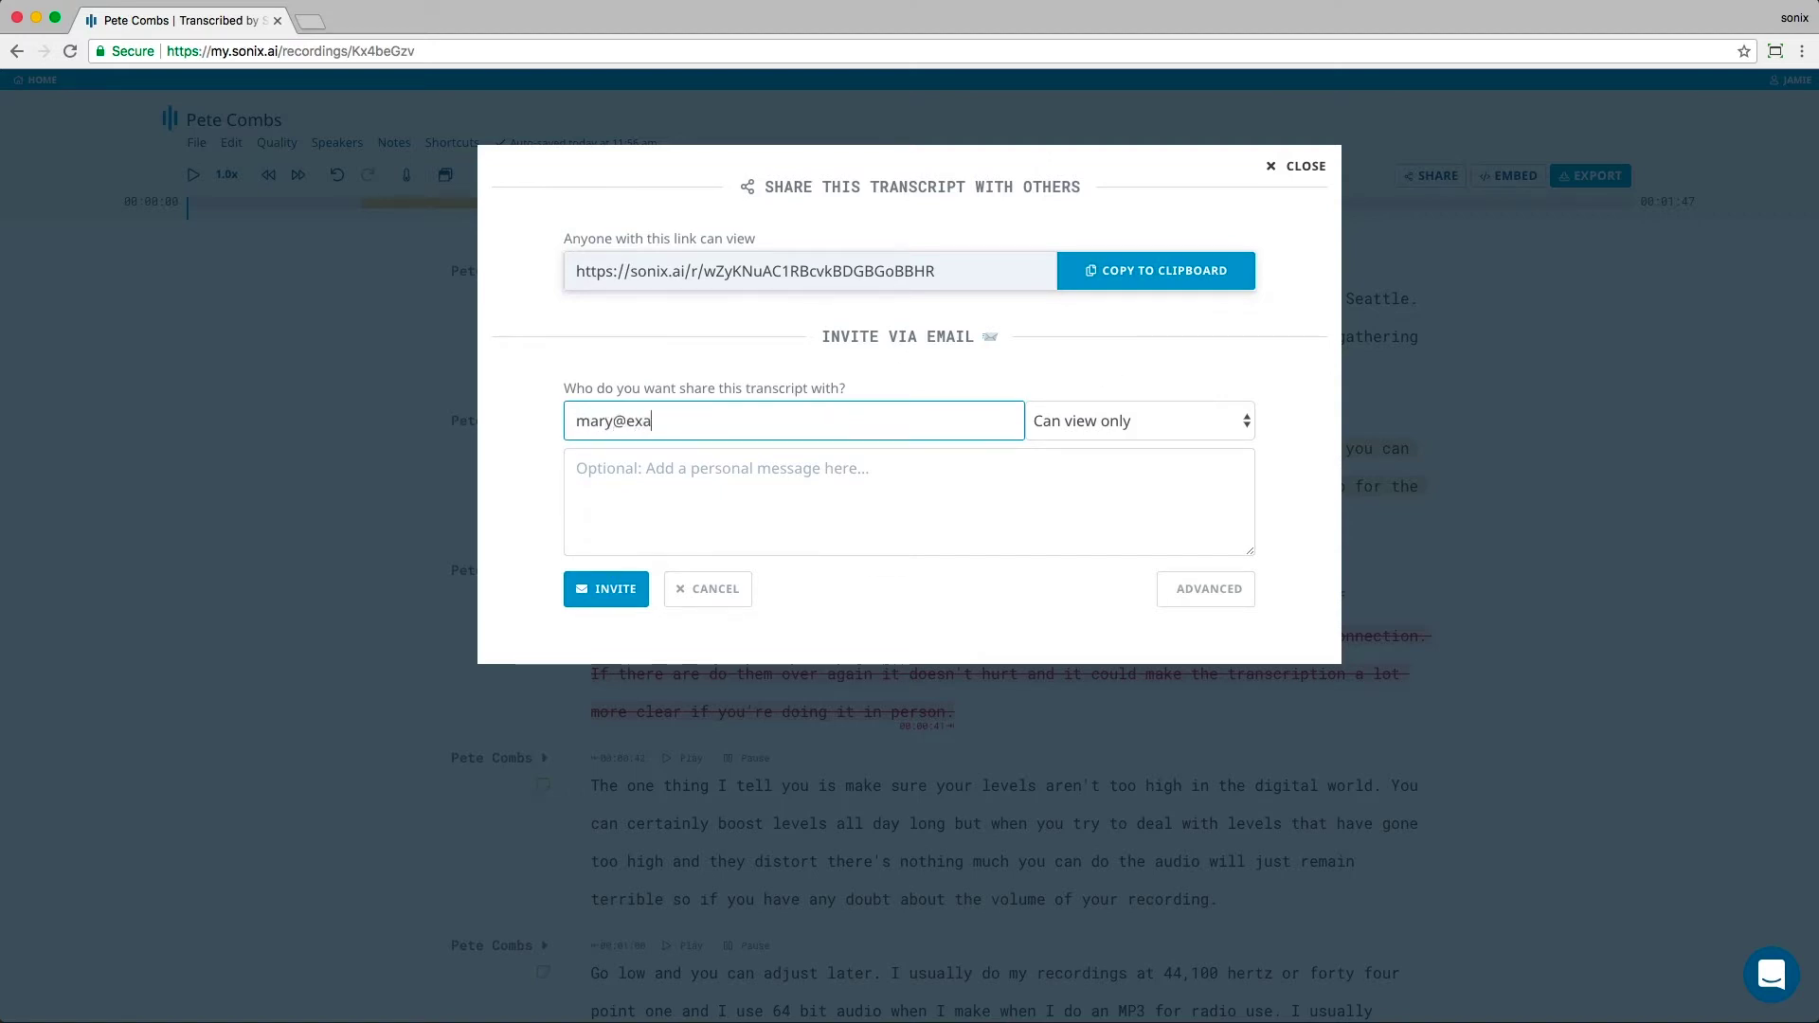
pyautogui.write('mple.com')
pyautogui.click(1056, 420)
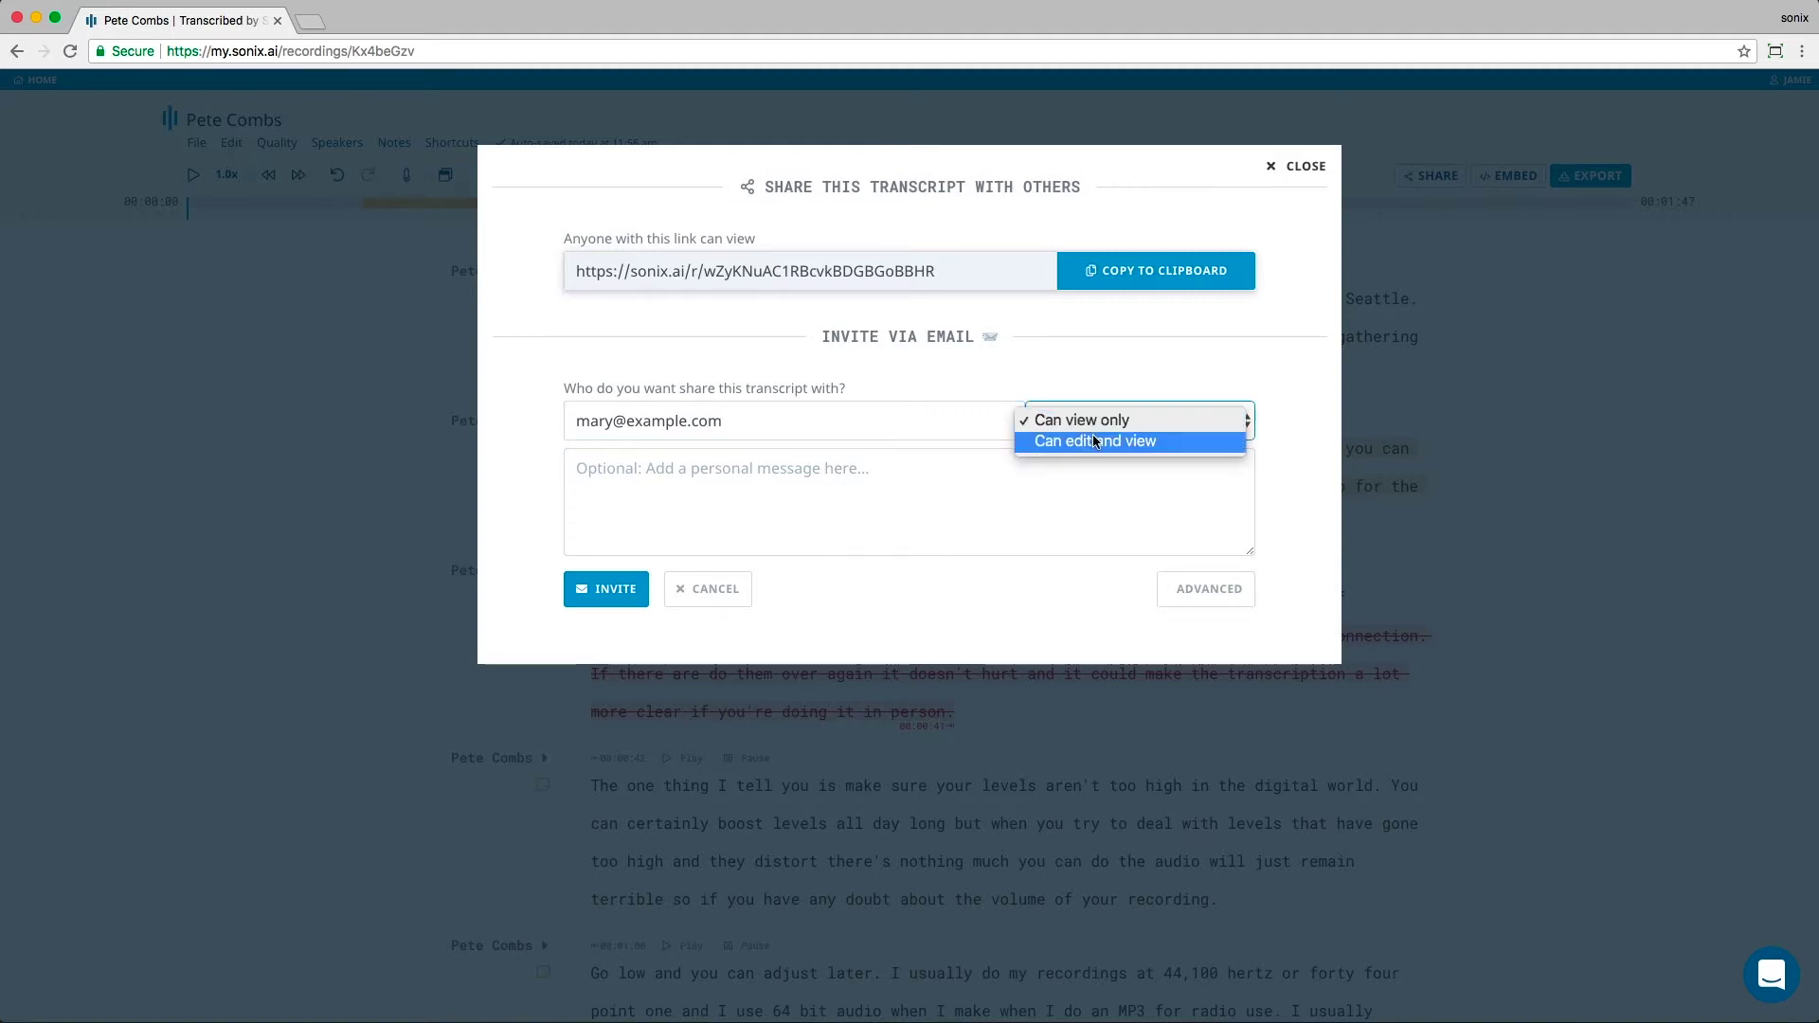
pyautogui.click(910, 475)
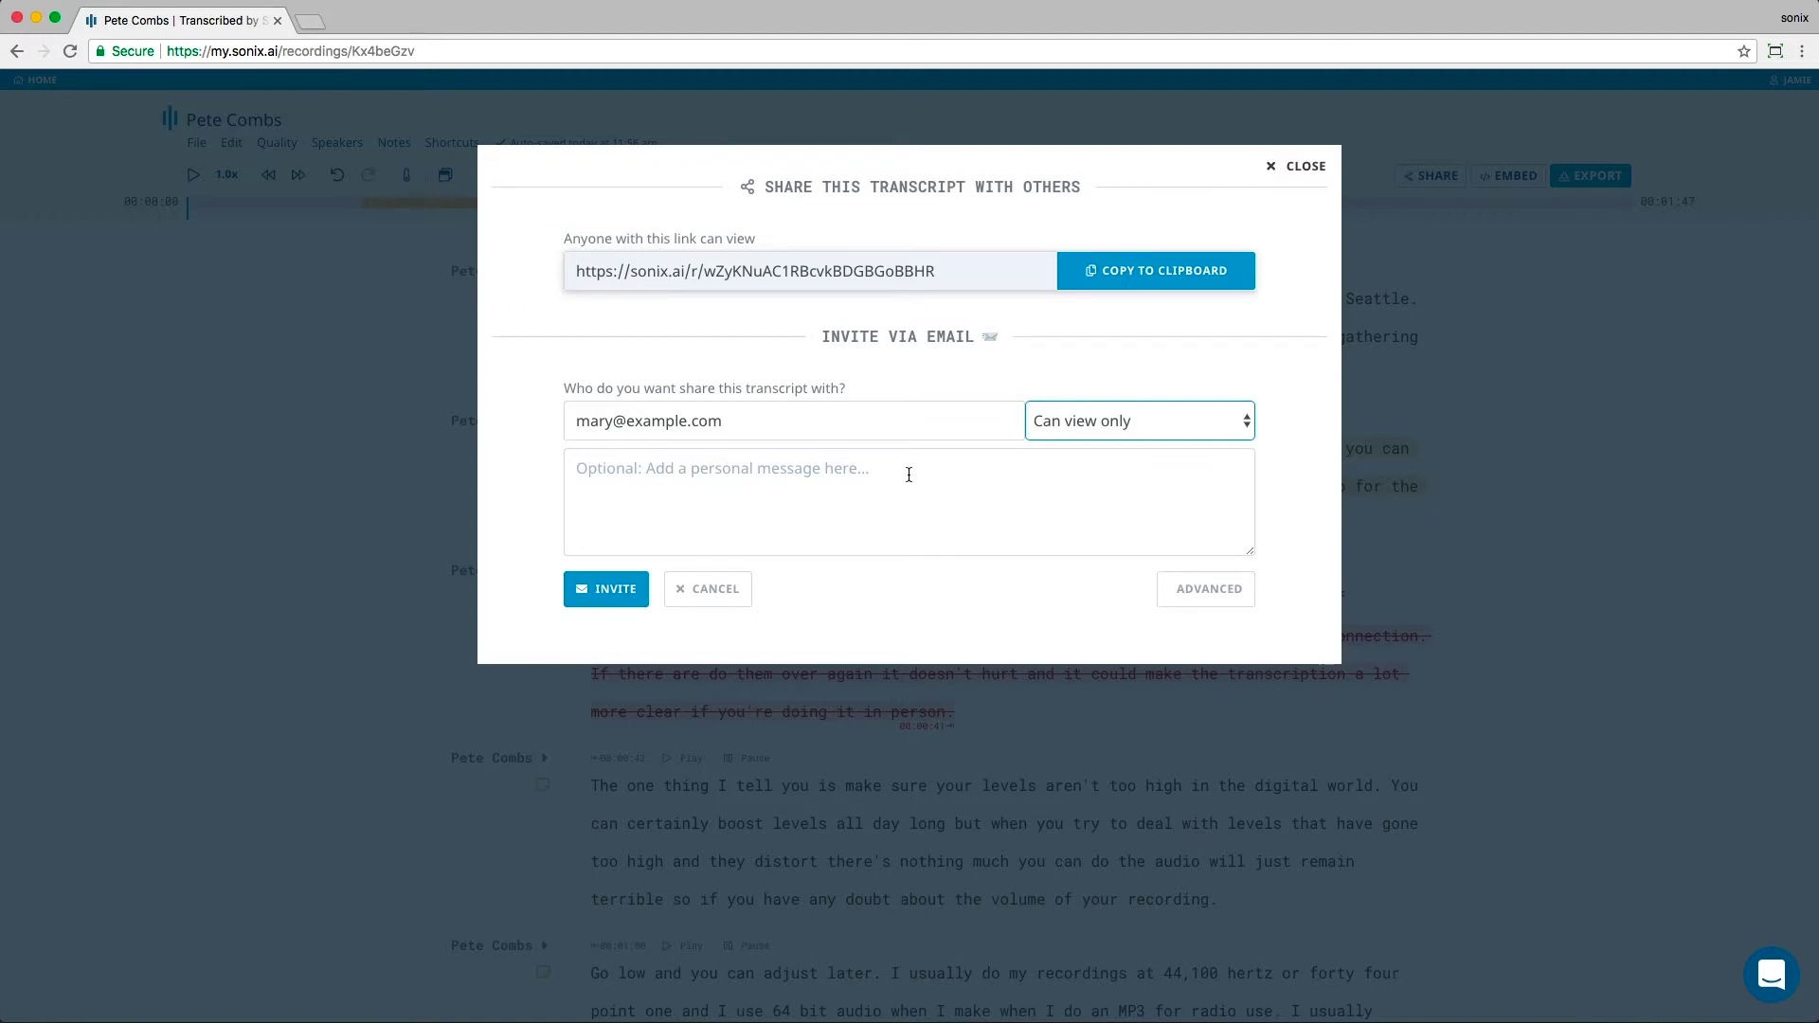
pyautogui.click(600, 592)
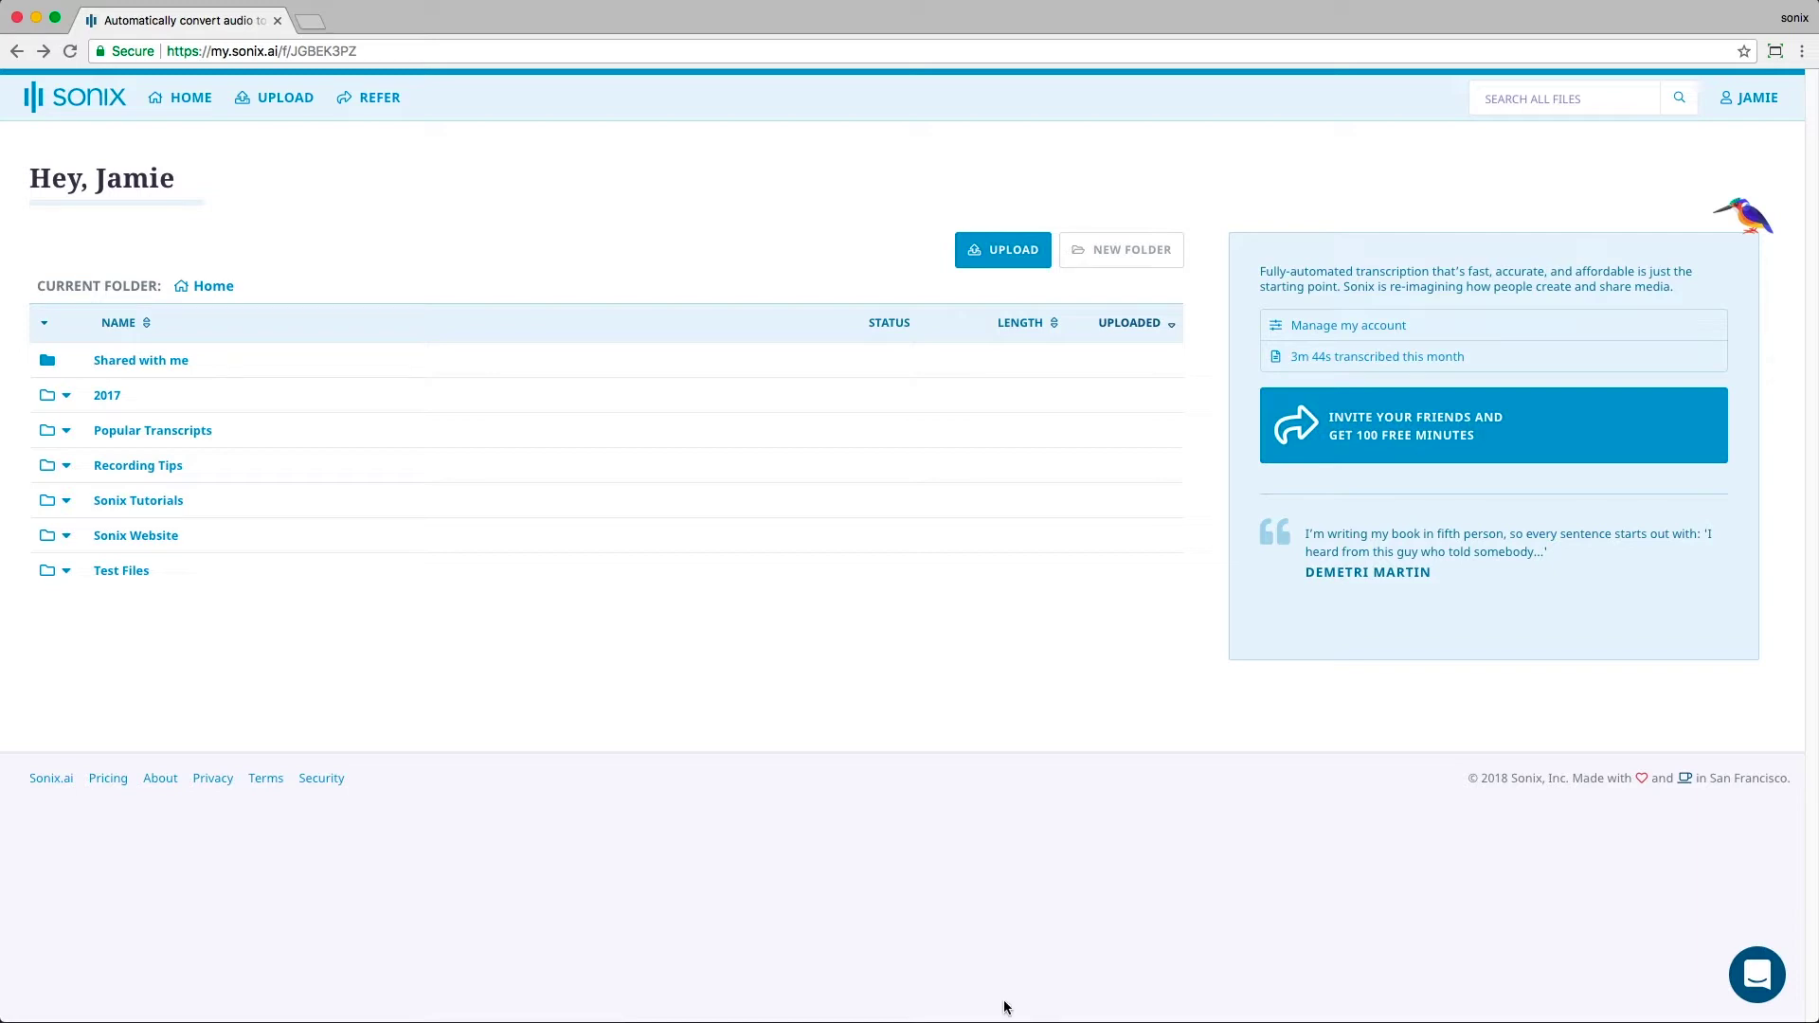
# Step: Reopen the transcript from the Recording Tips folder and open the Export dialog
pyautogui.click(150, 465)
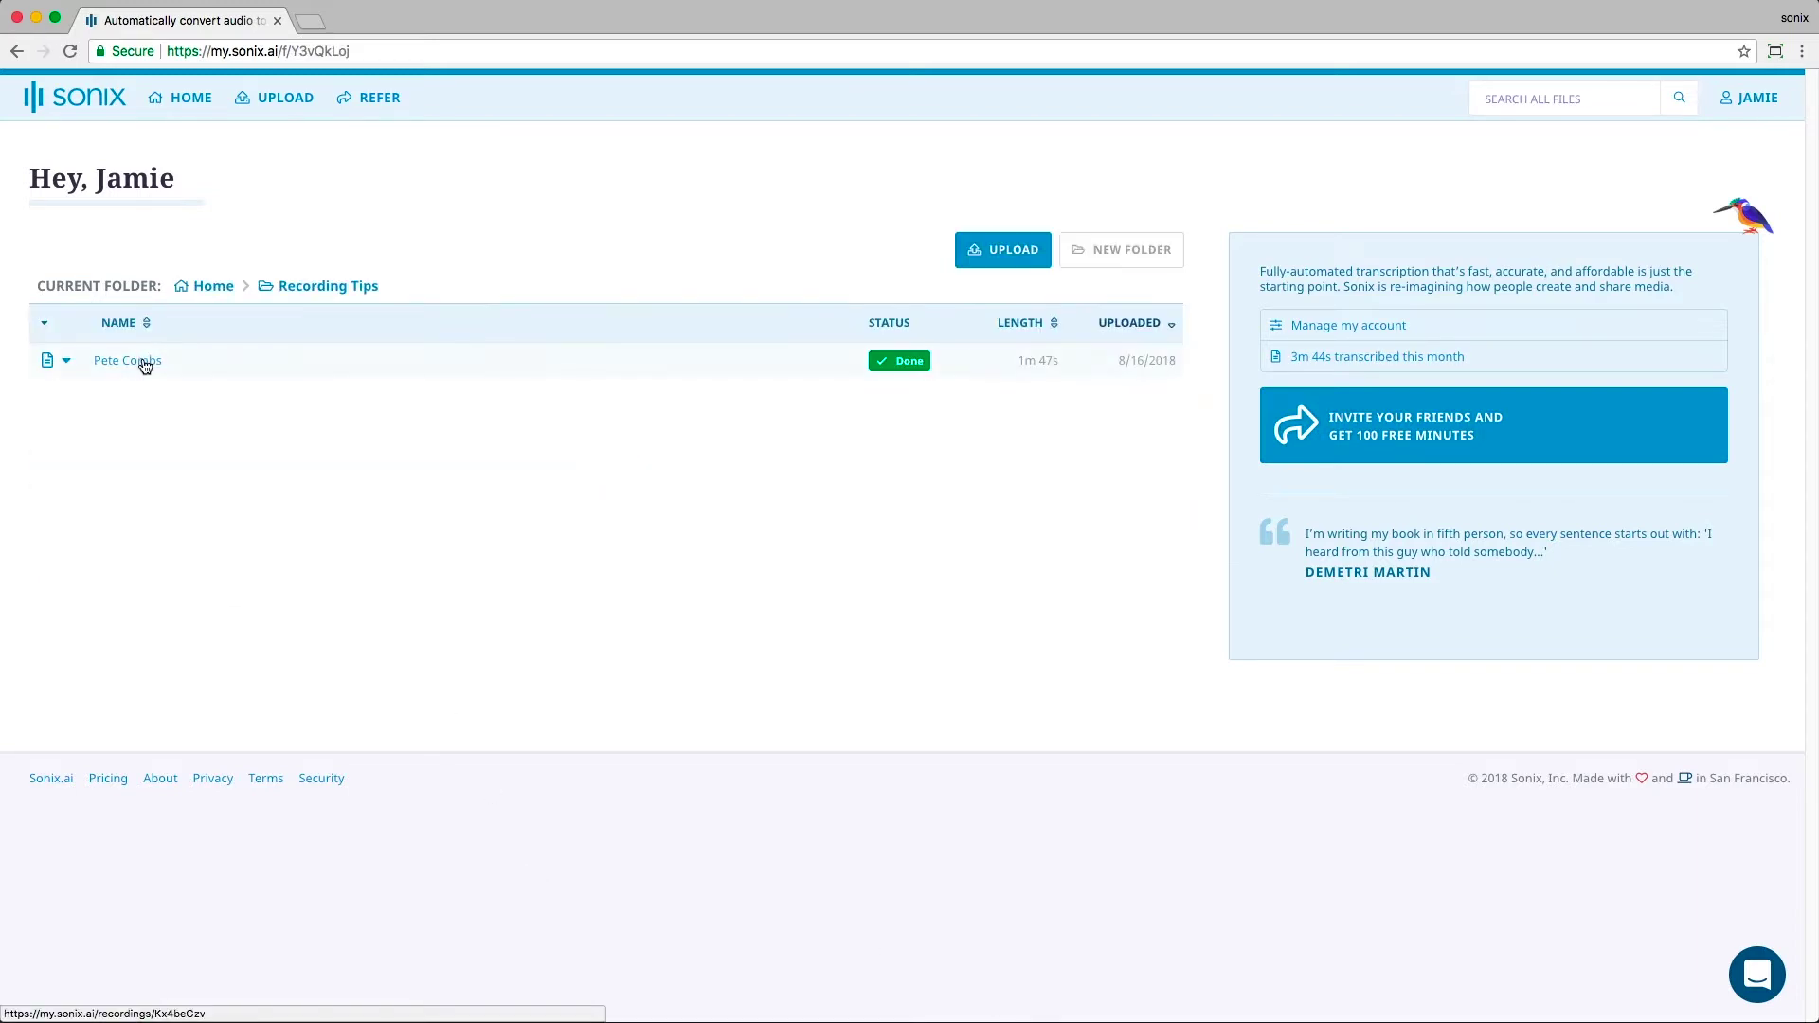
pyautogui.click(142, 361)
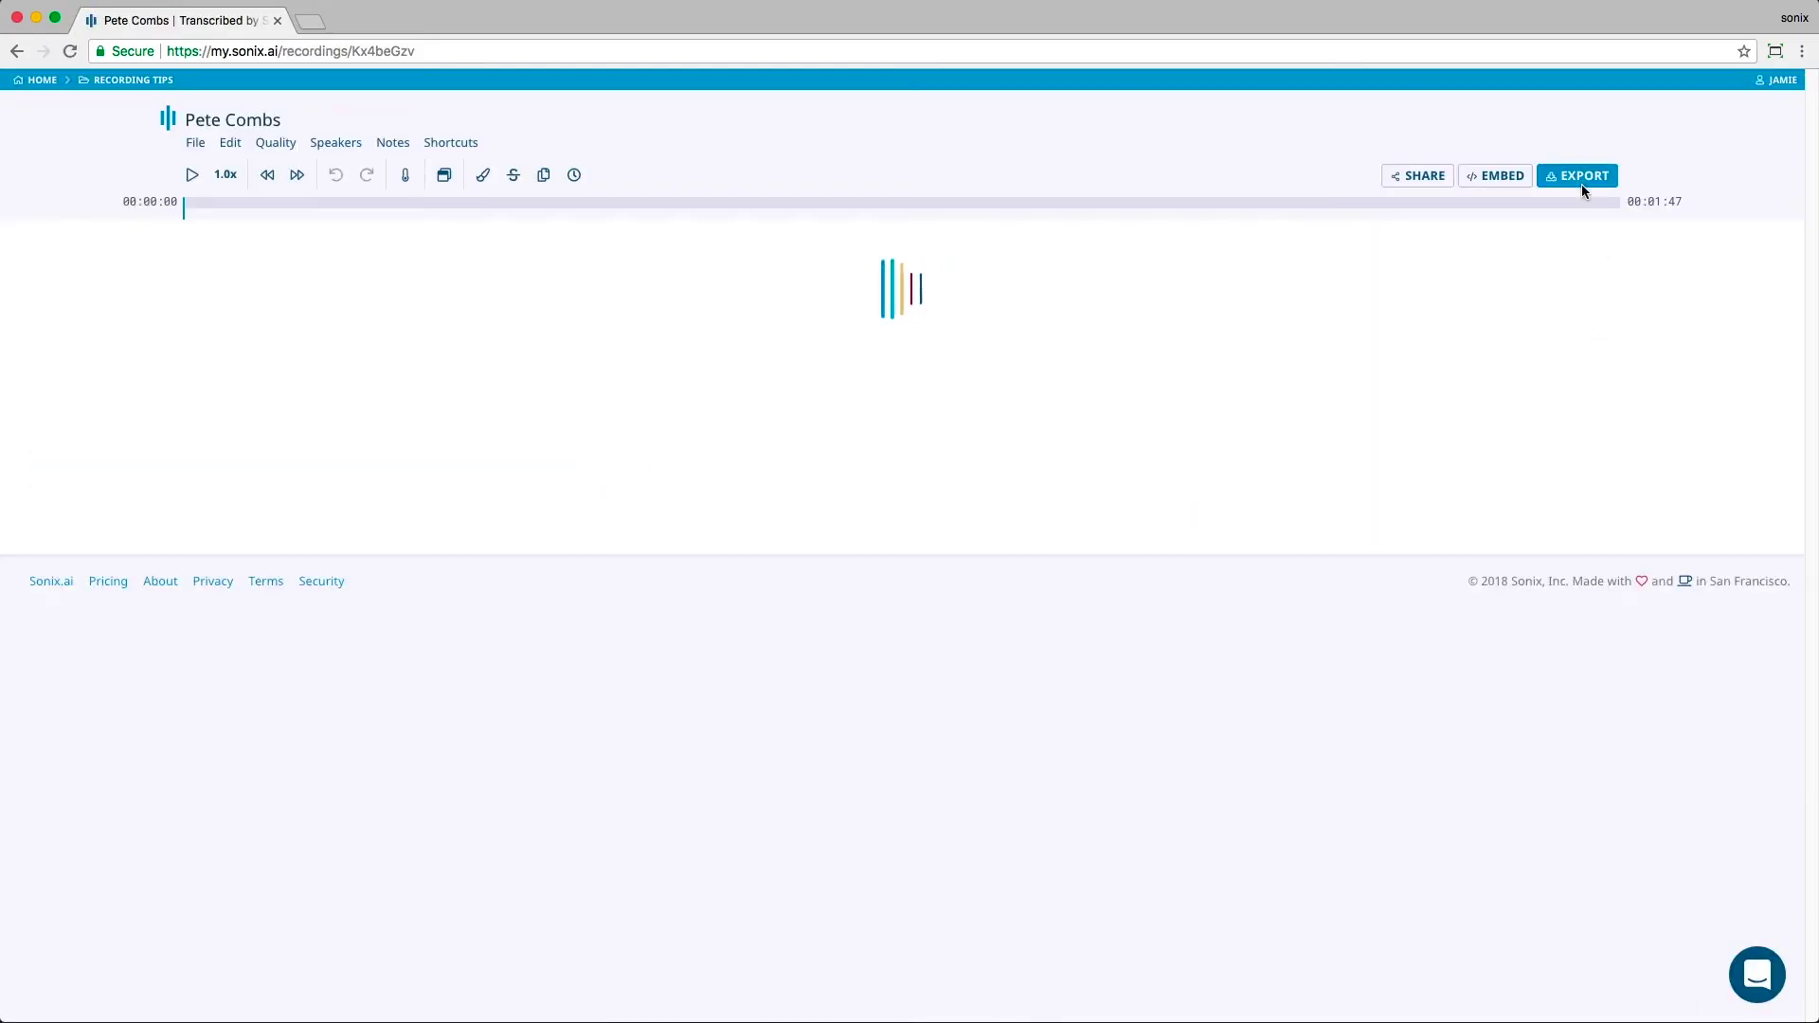
pyautogui.click(1584, 182)
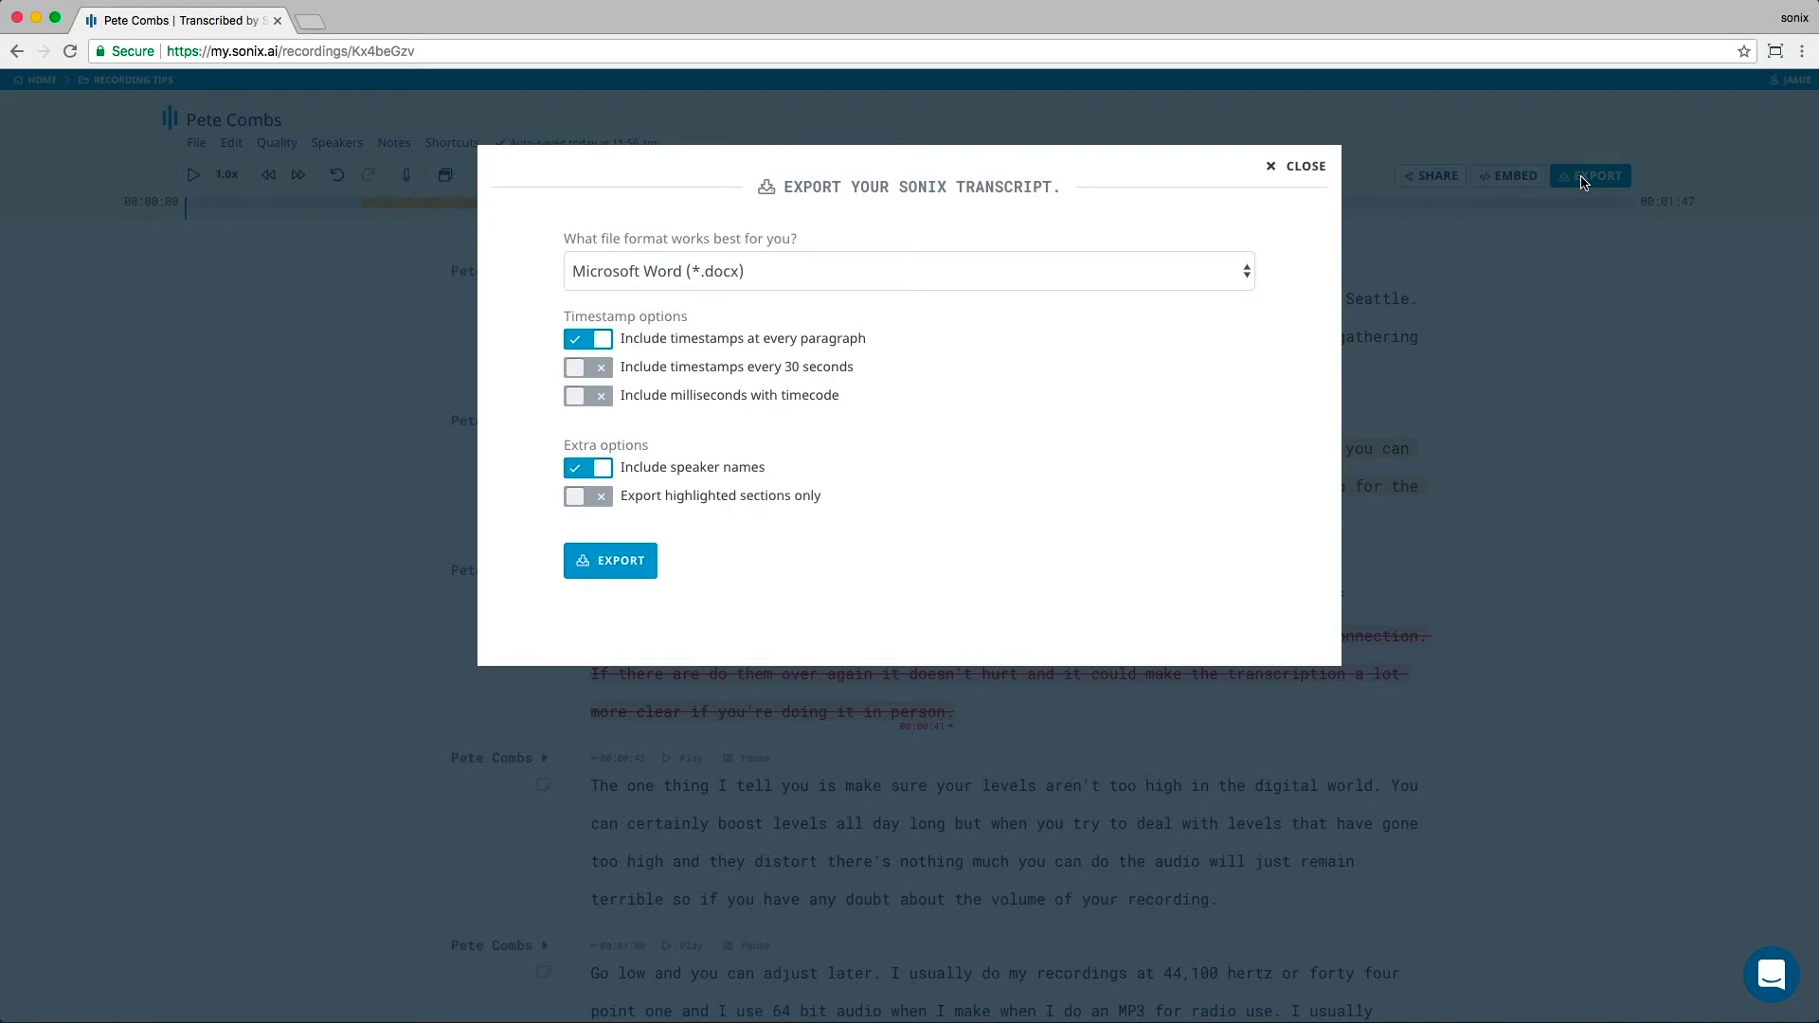
# Step: Keep Microsoft Word (*.docx) and export highlighted sections only, with 30-second timestamps, milliseconds, and no speaker names
pyautogui.click(1246, 272)
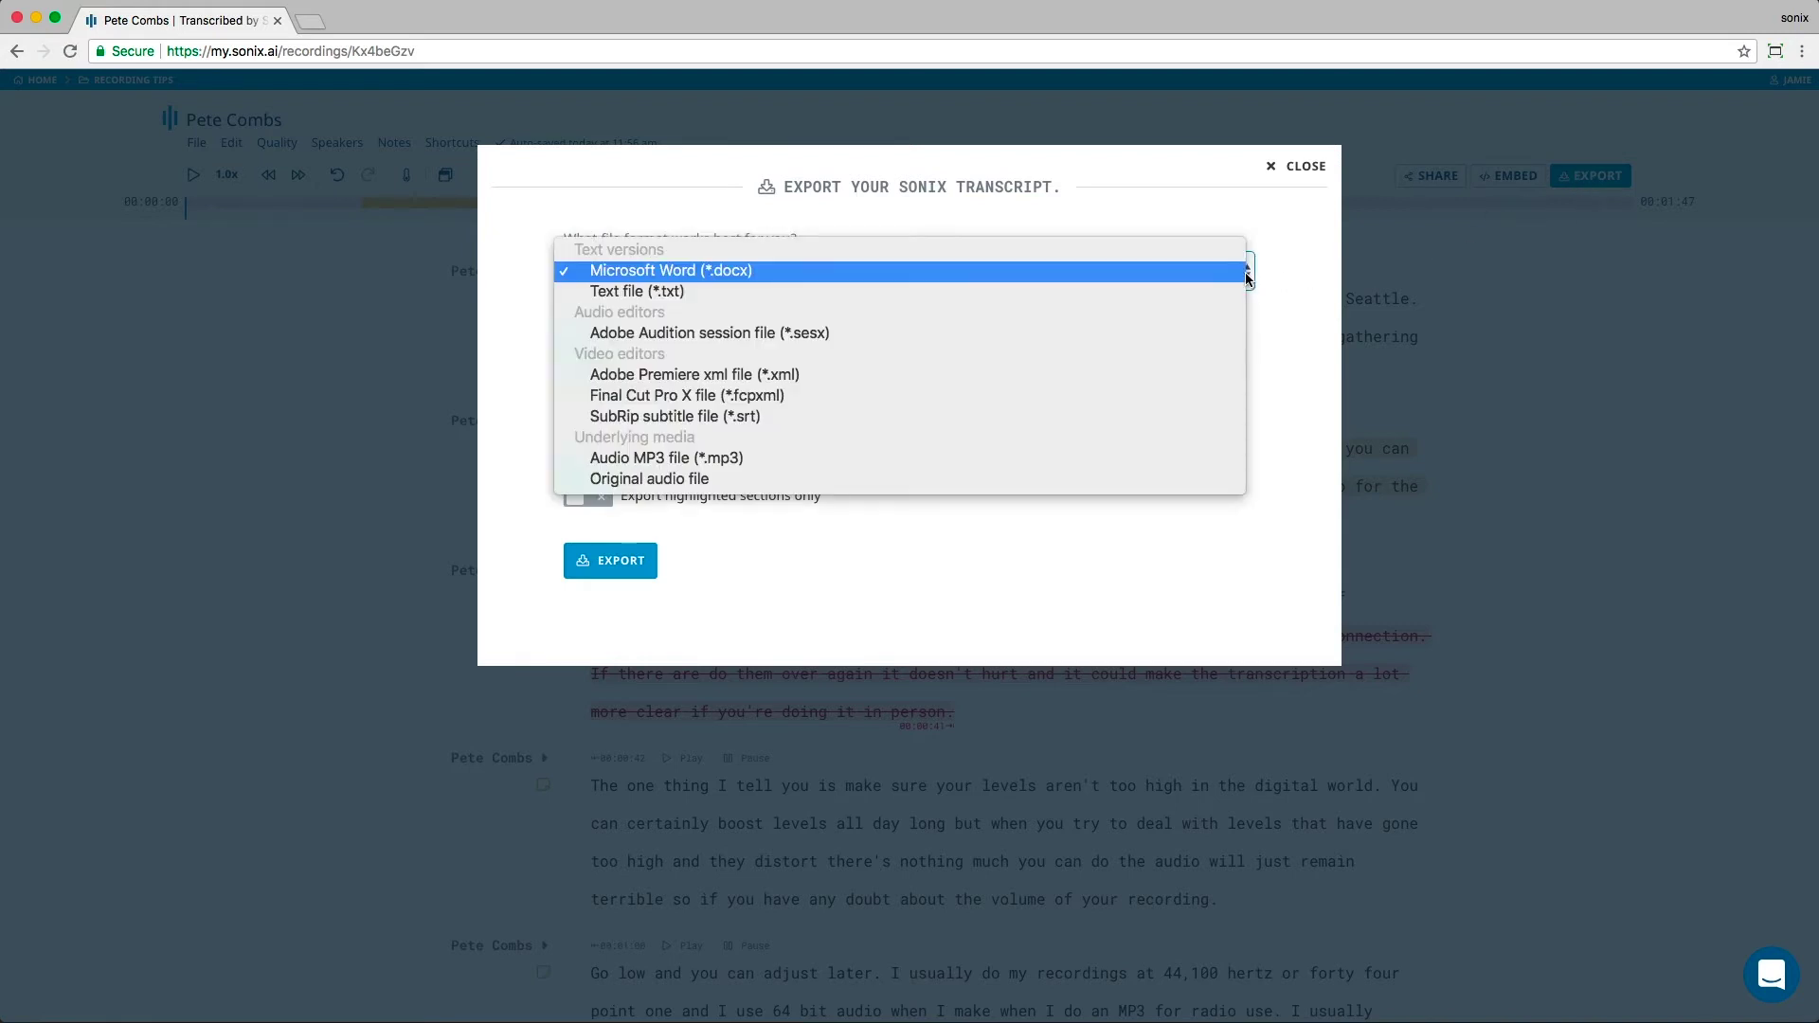
pyautogui.click(1300, 269)
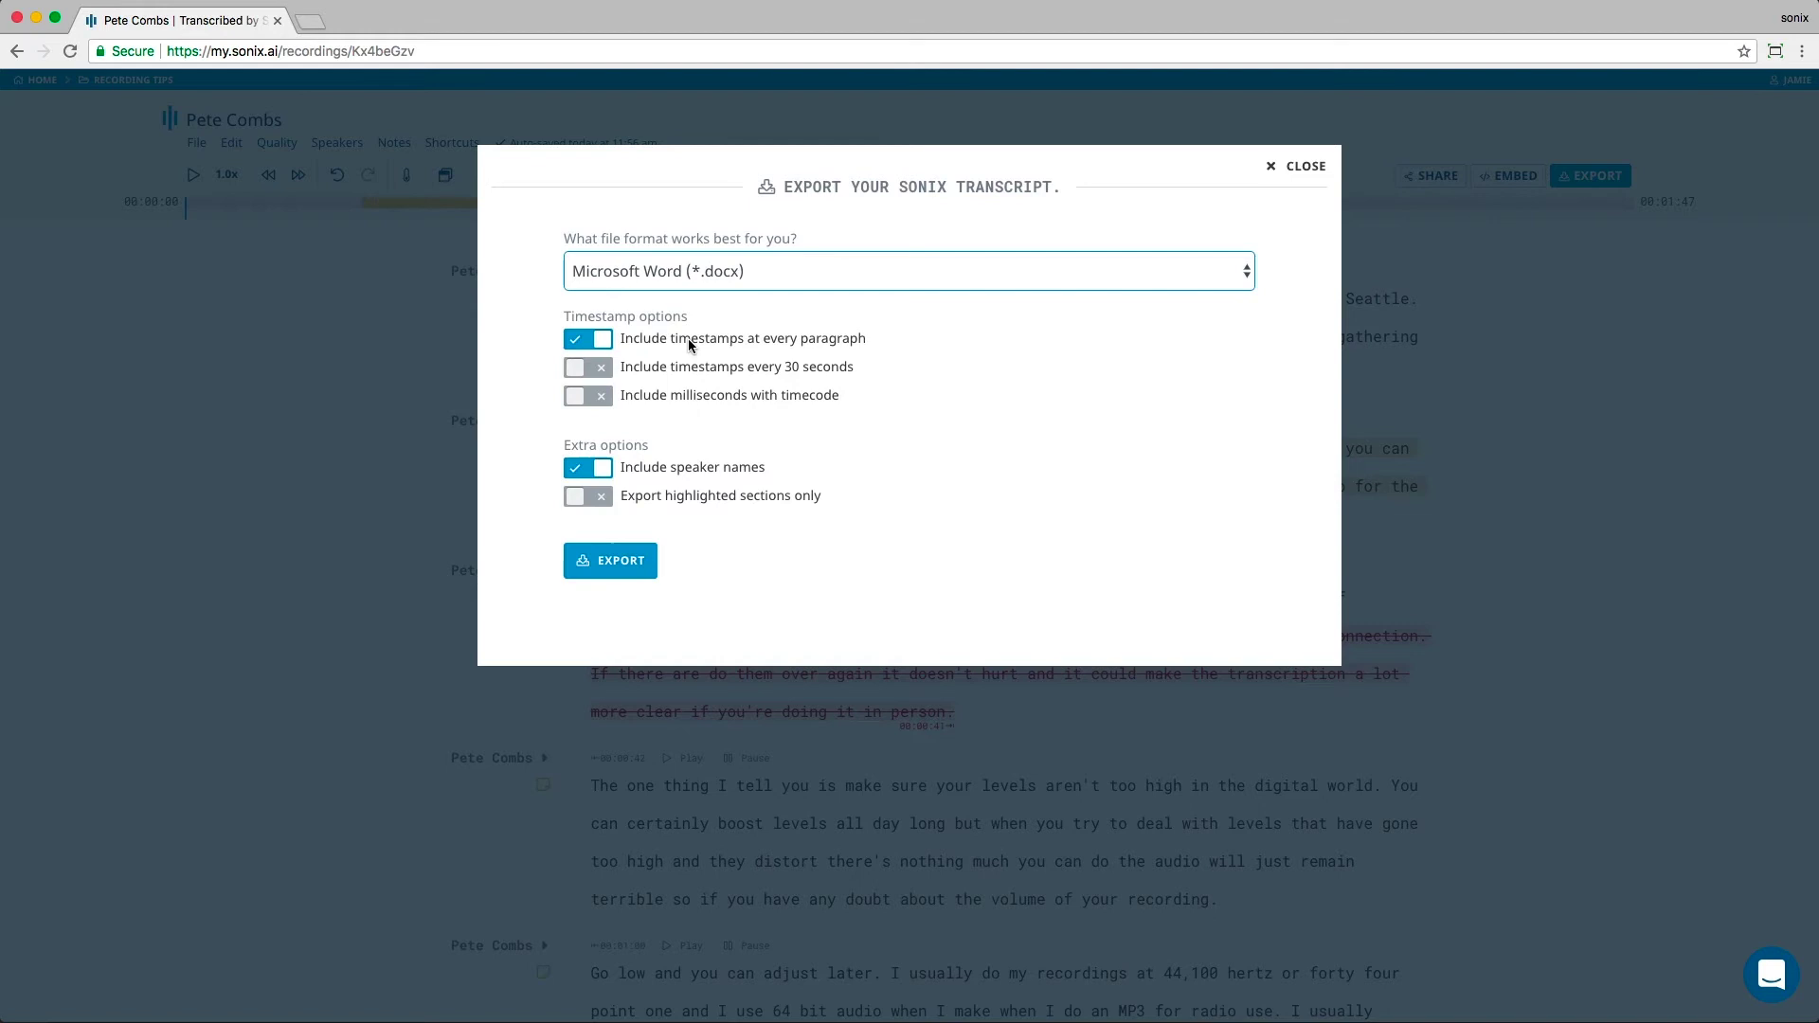
pyautogui.click(606, 369)
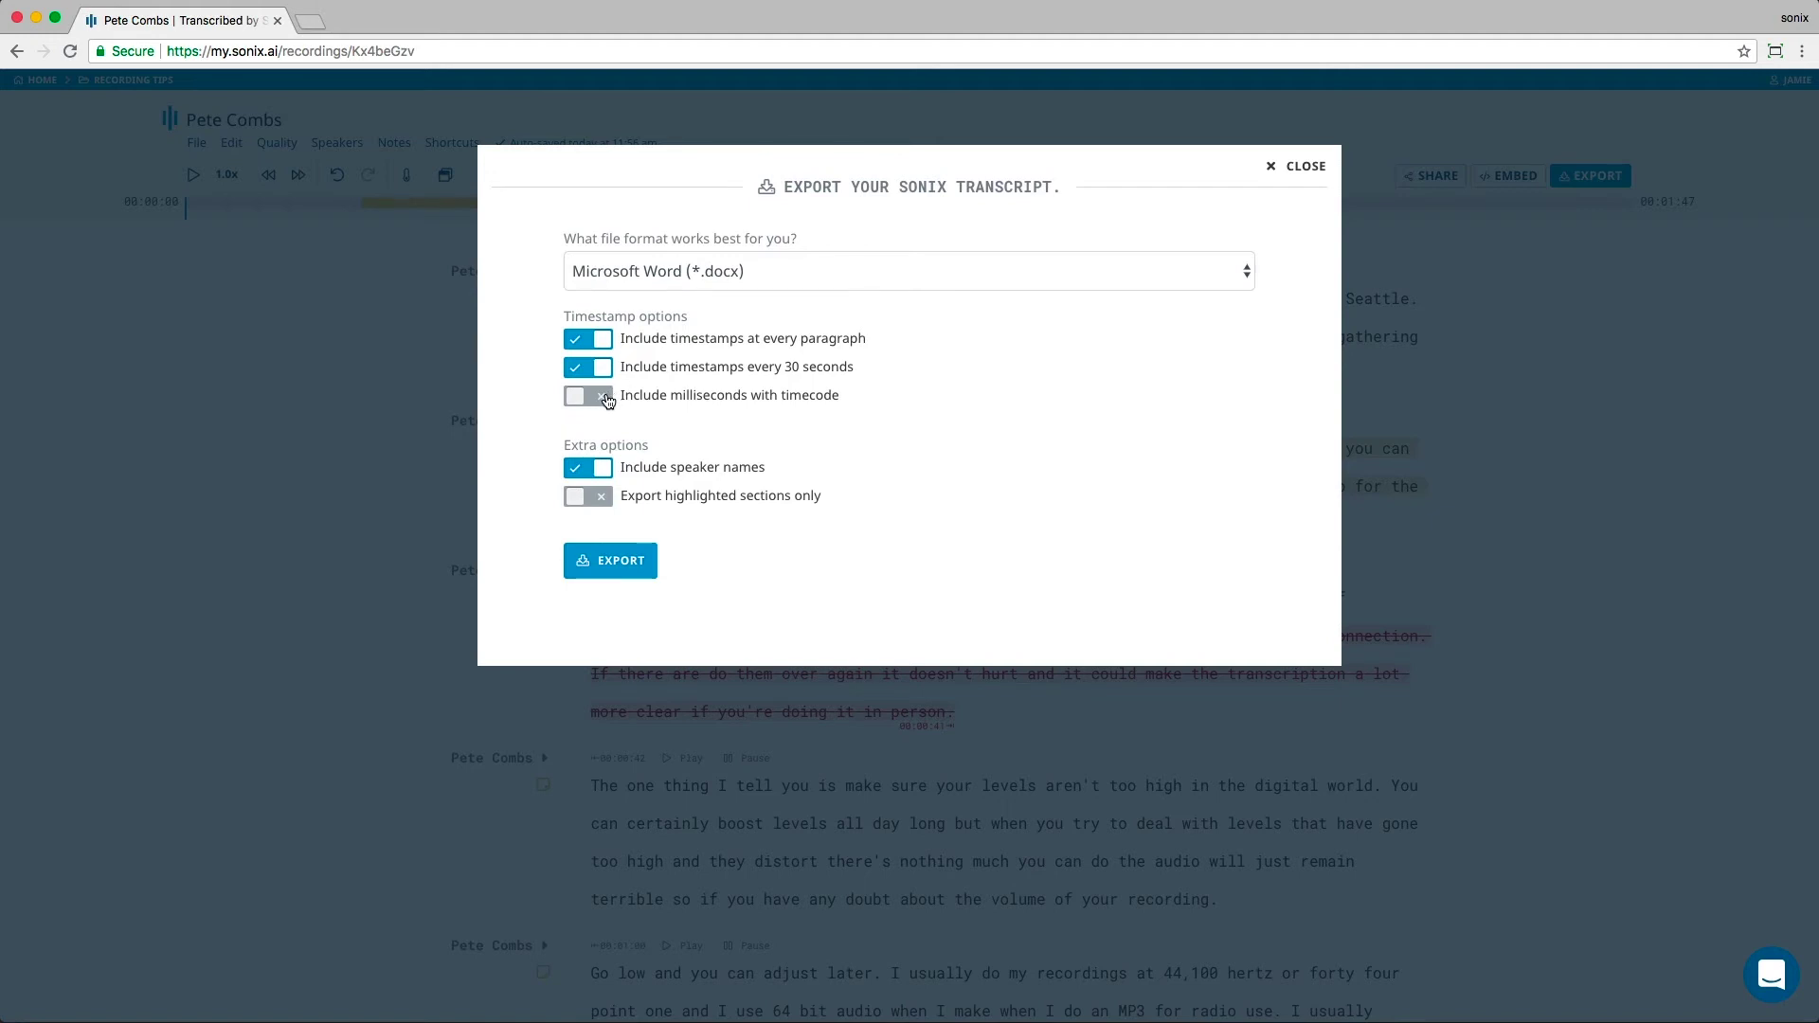
pyautogui.click(607, 399)
pyautogui.click(607, 469)
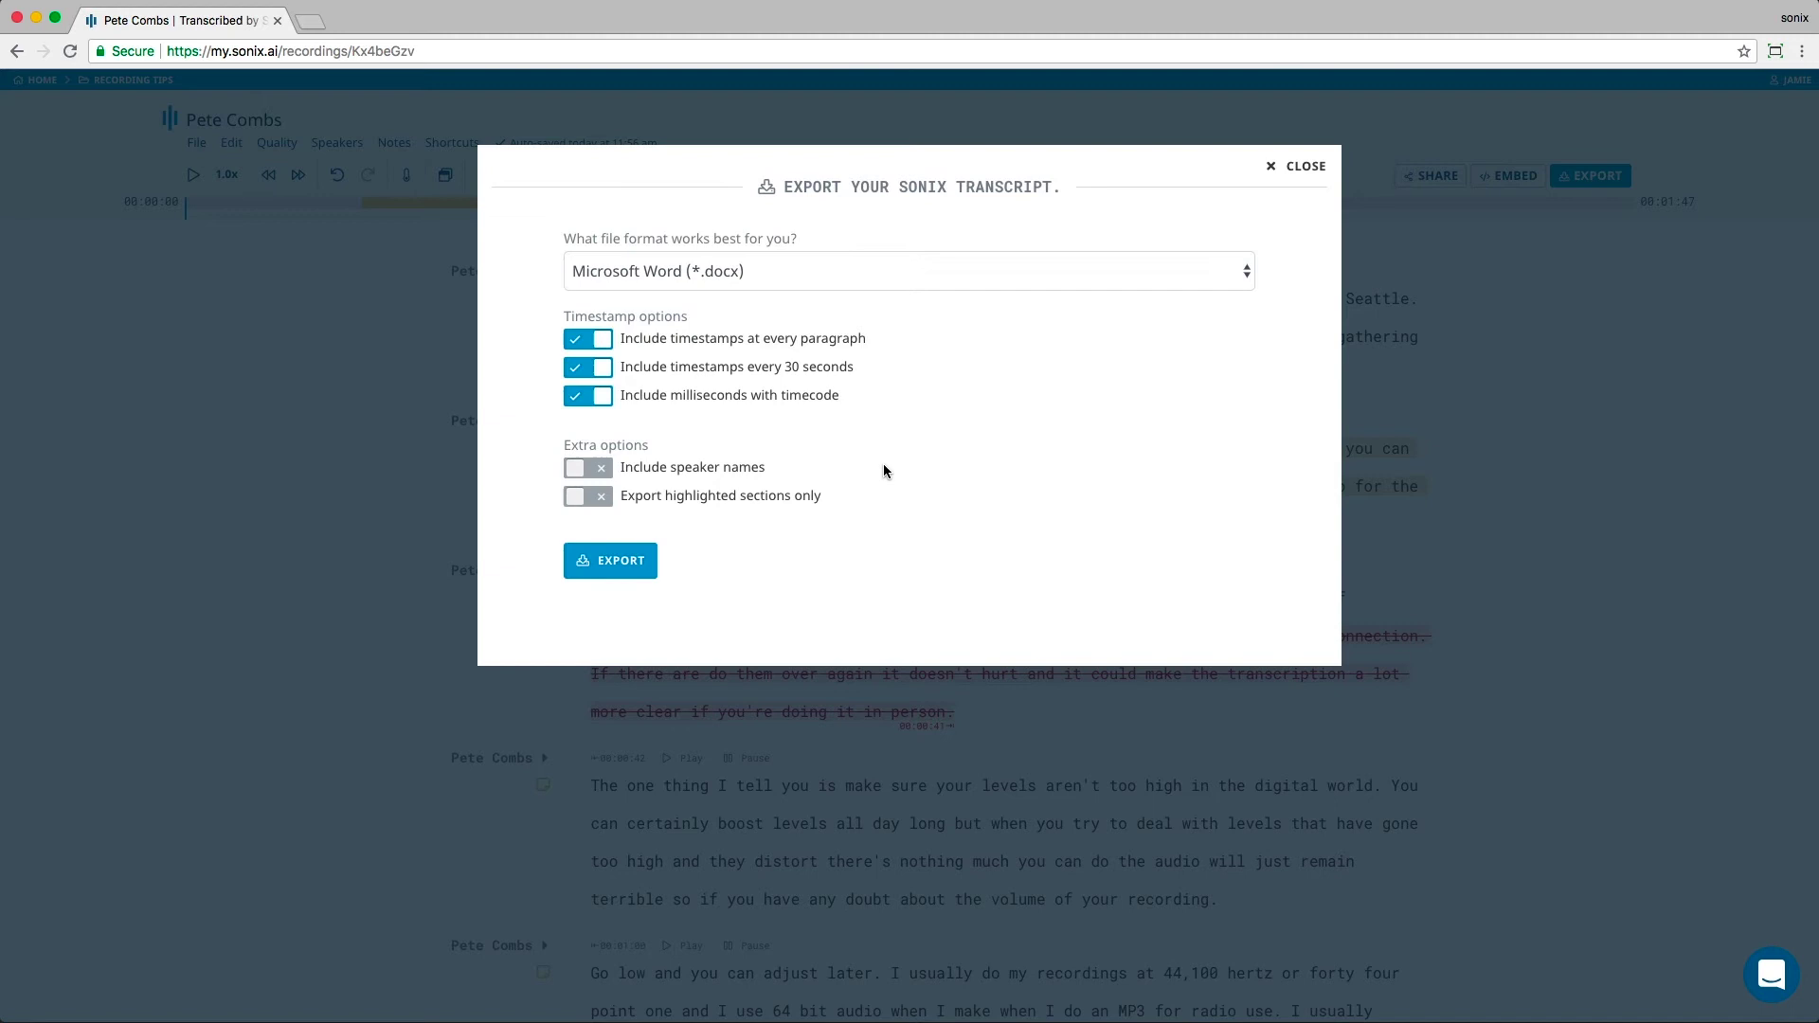
pyautogui.click(578, 502)
# Step: Pick Audio MP3 file (*.mp3) from the export format list
pyautogui.click(1249, 274)
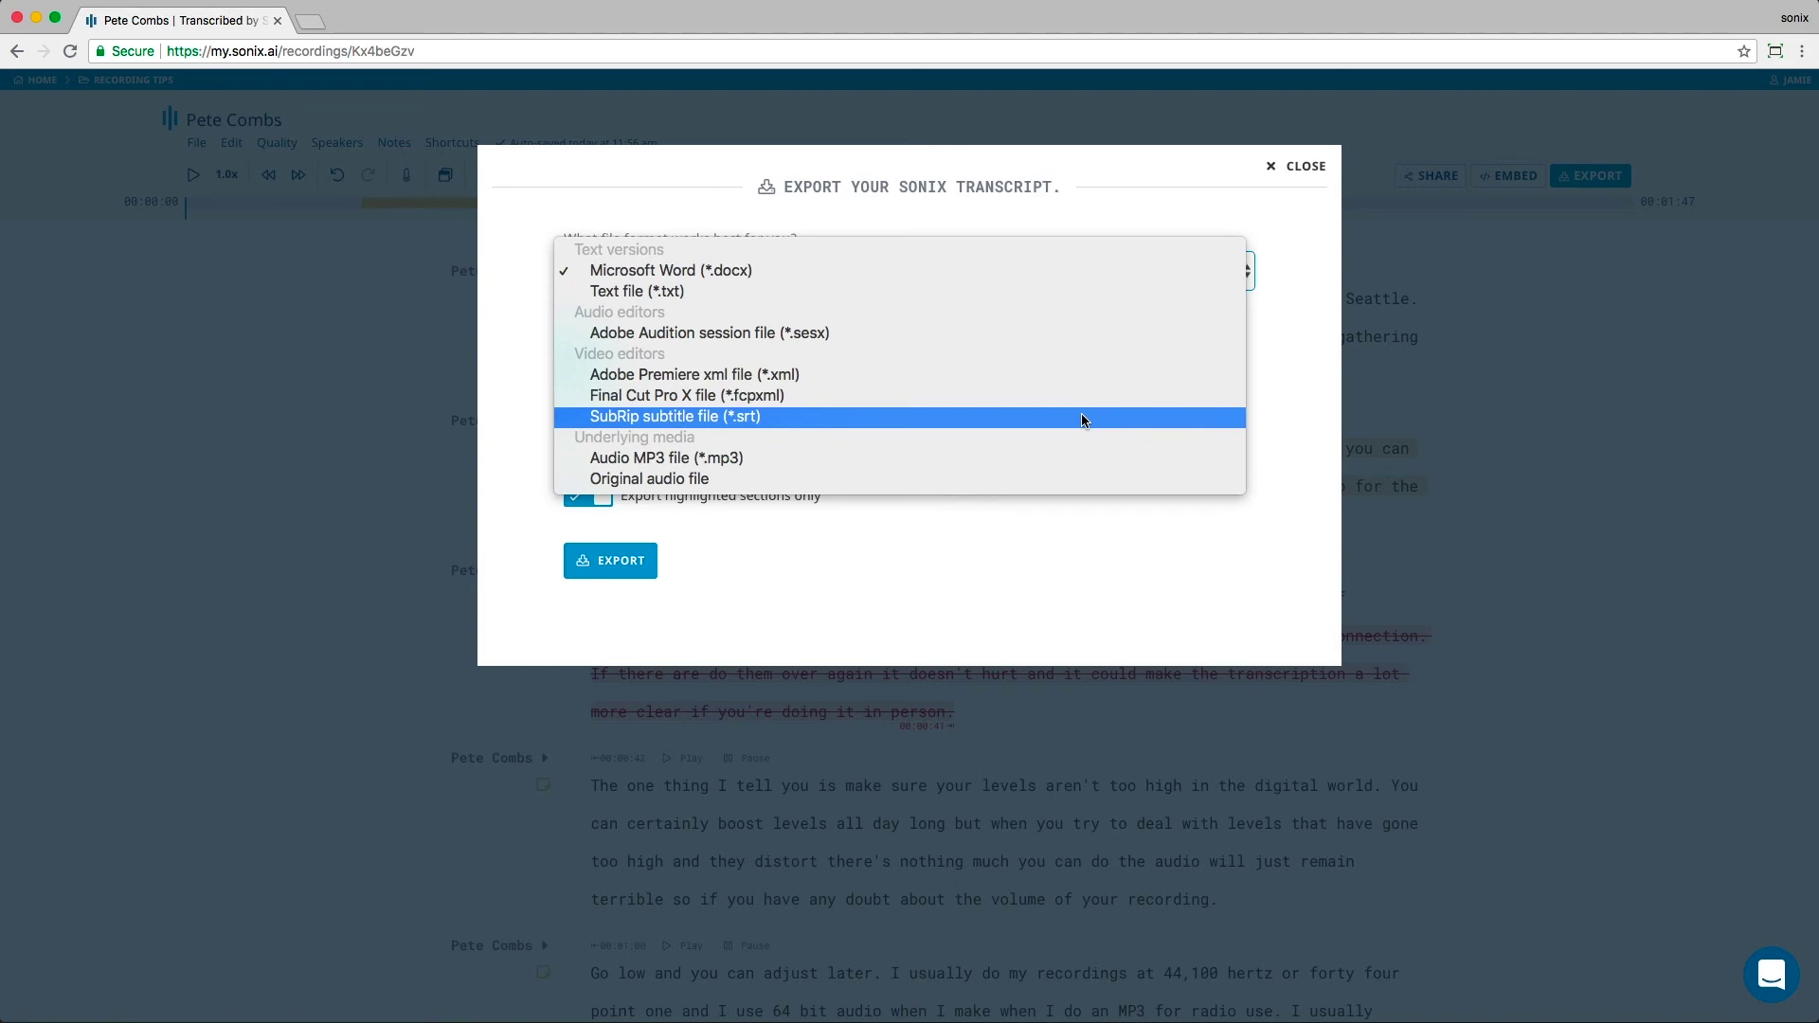
pyautogui.click(845, 460)
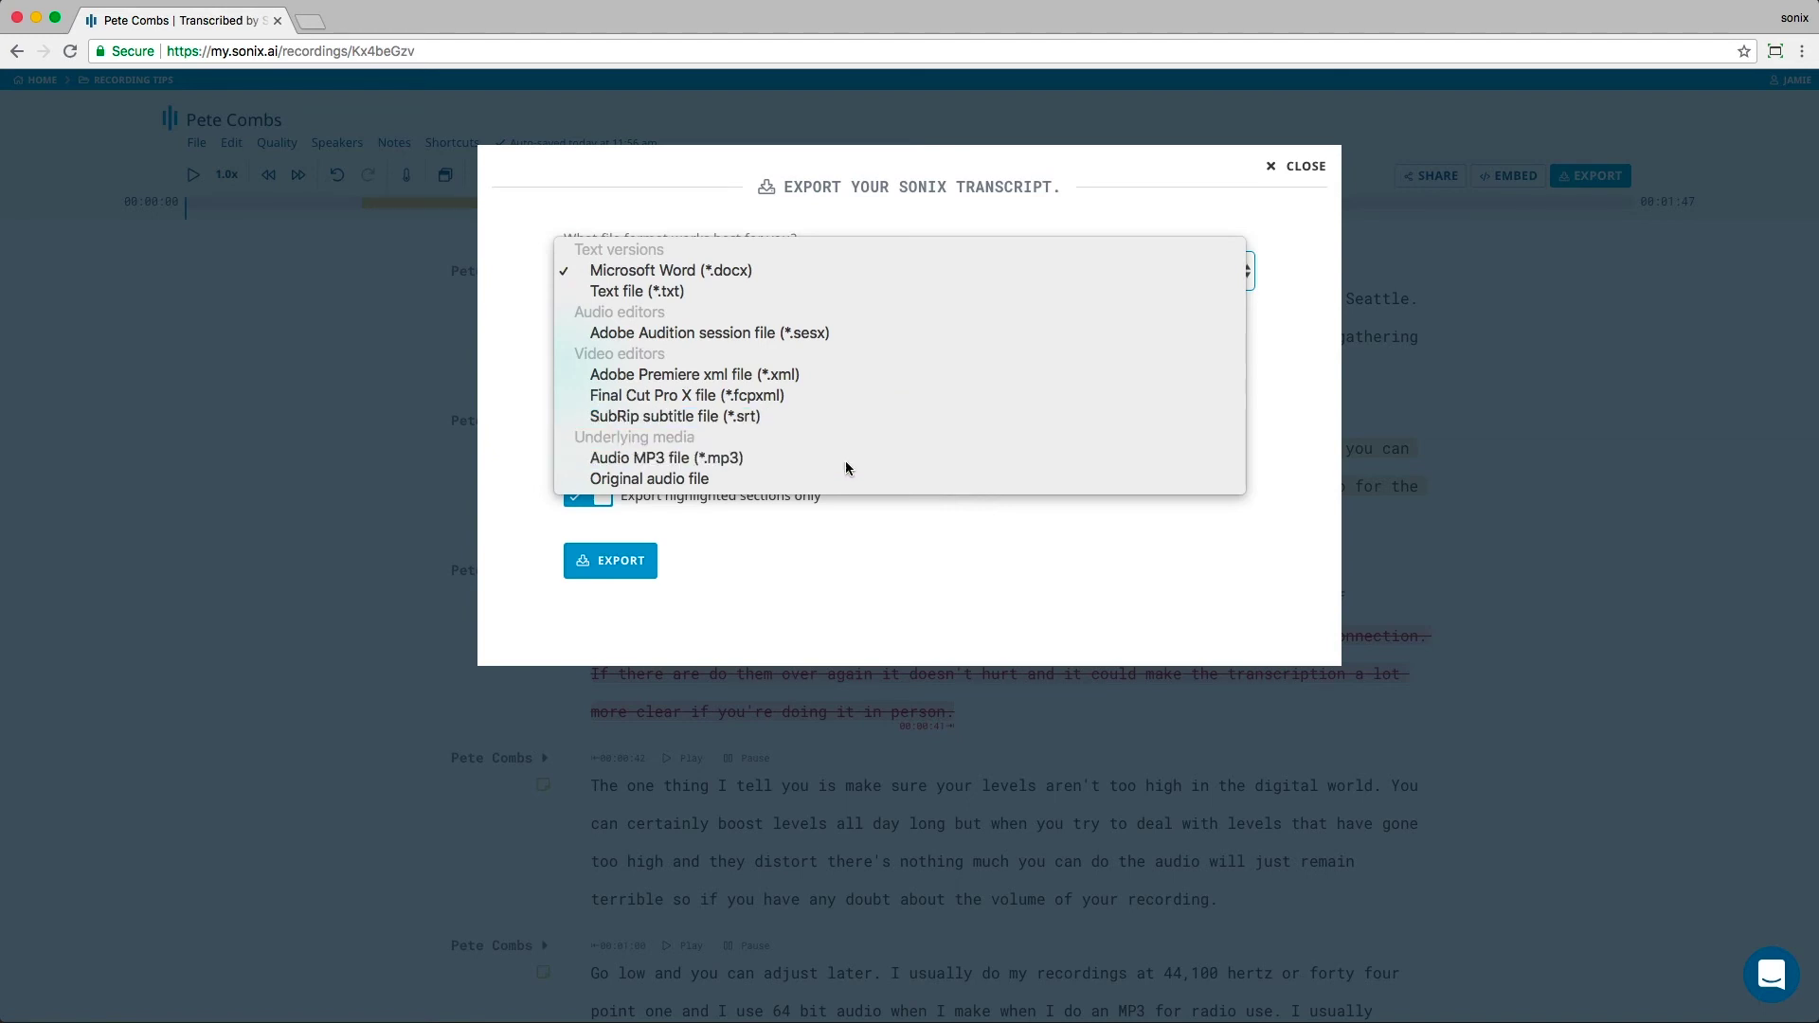